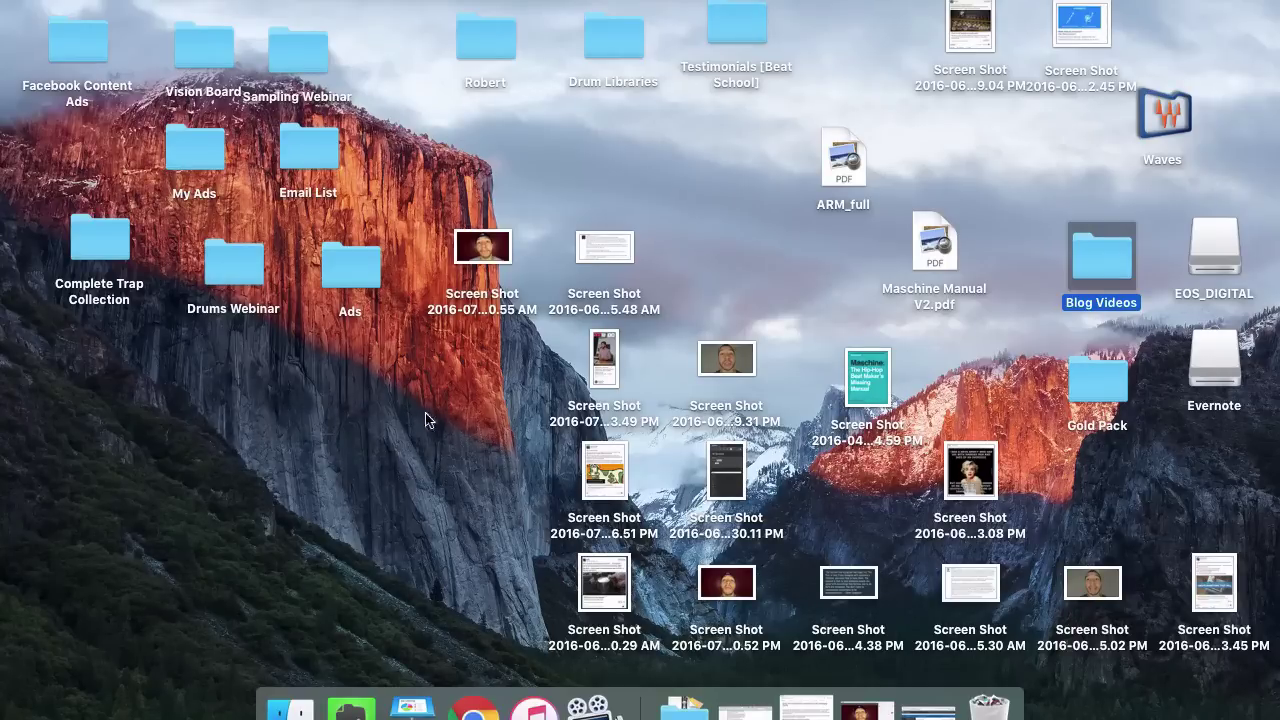
# Step: Clear the desktop selection and nudge the 9.31 PM screenshot slightly upward
pyautogui.click(274, 381)
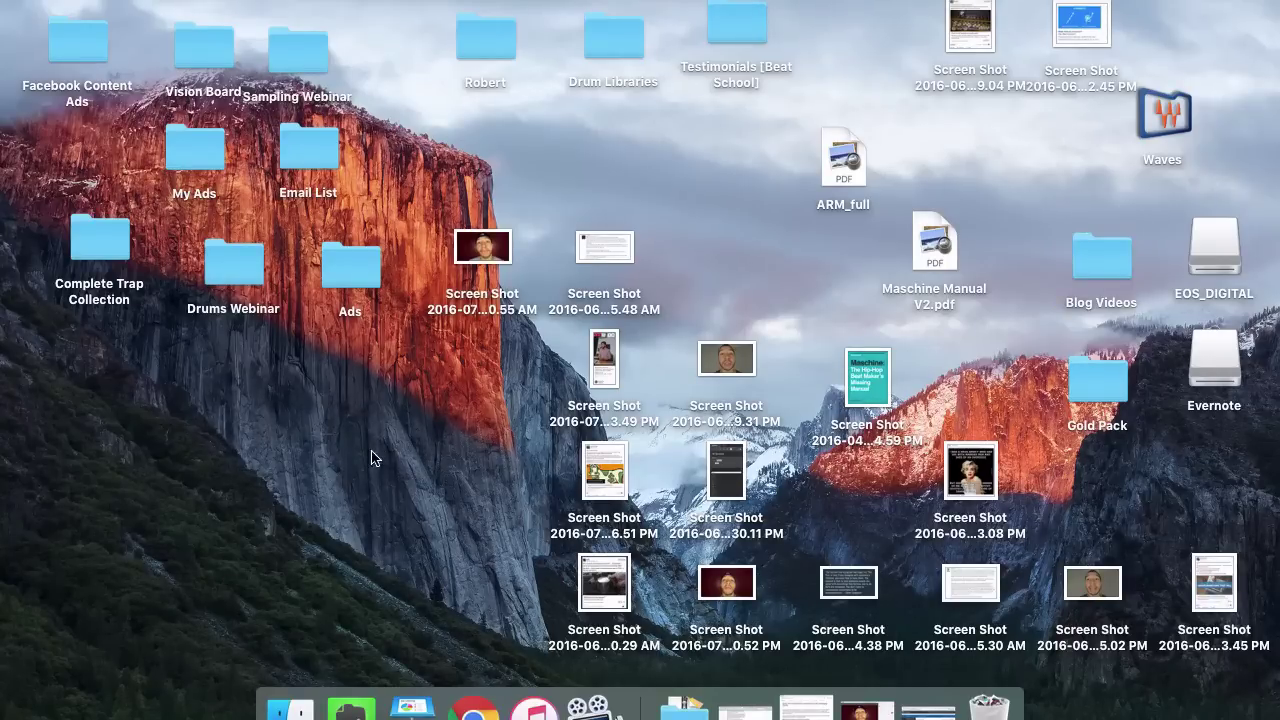
pyautogui.moveTo(760, 375); pyautogui.dragTo(765, 340)
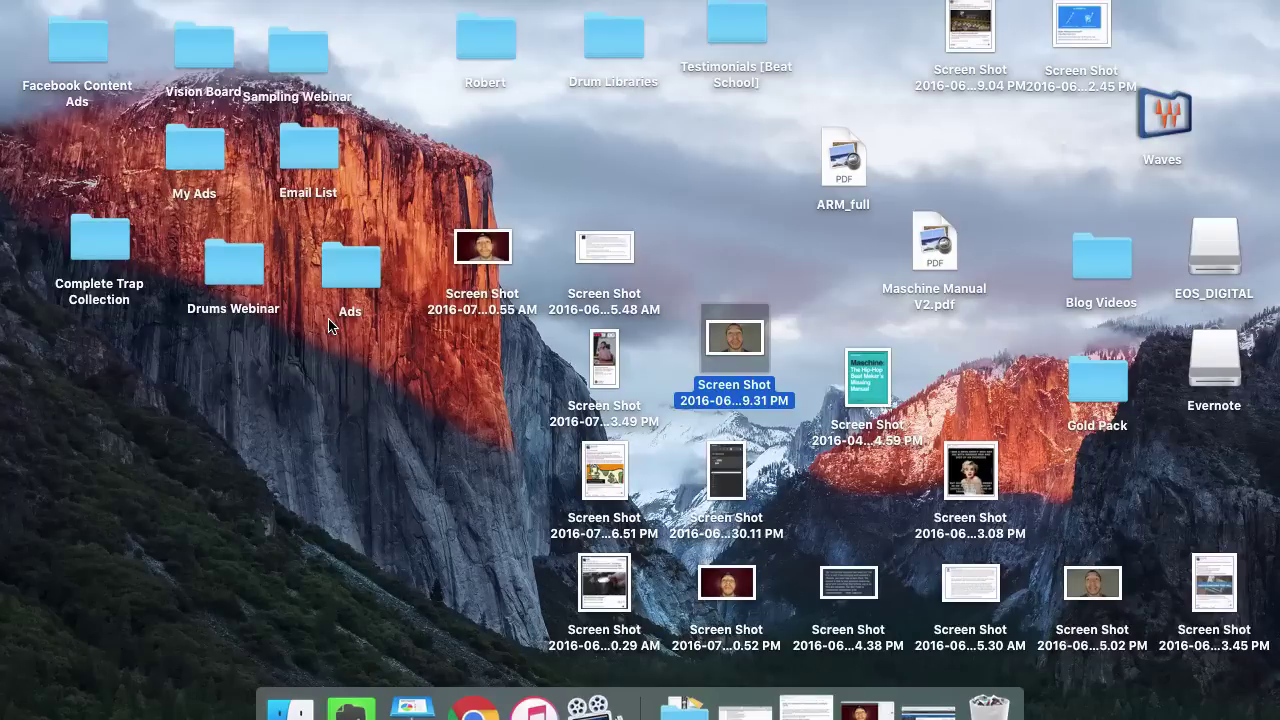
# Step: Create a new desktop folder named eCrate
pyautogui.click(130, 421)
pyautogui.rightClick(134, 422)
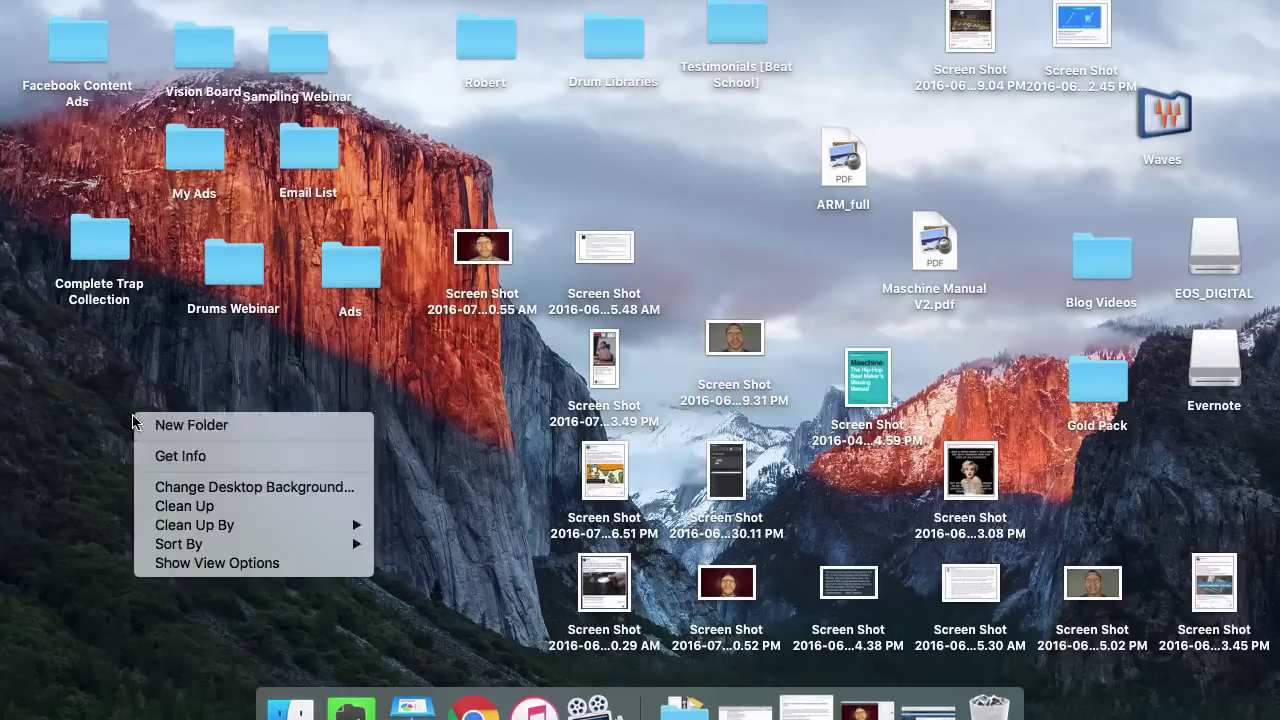
pyautogui.press('Escape')
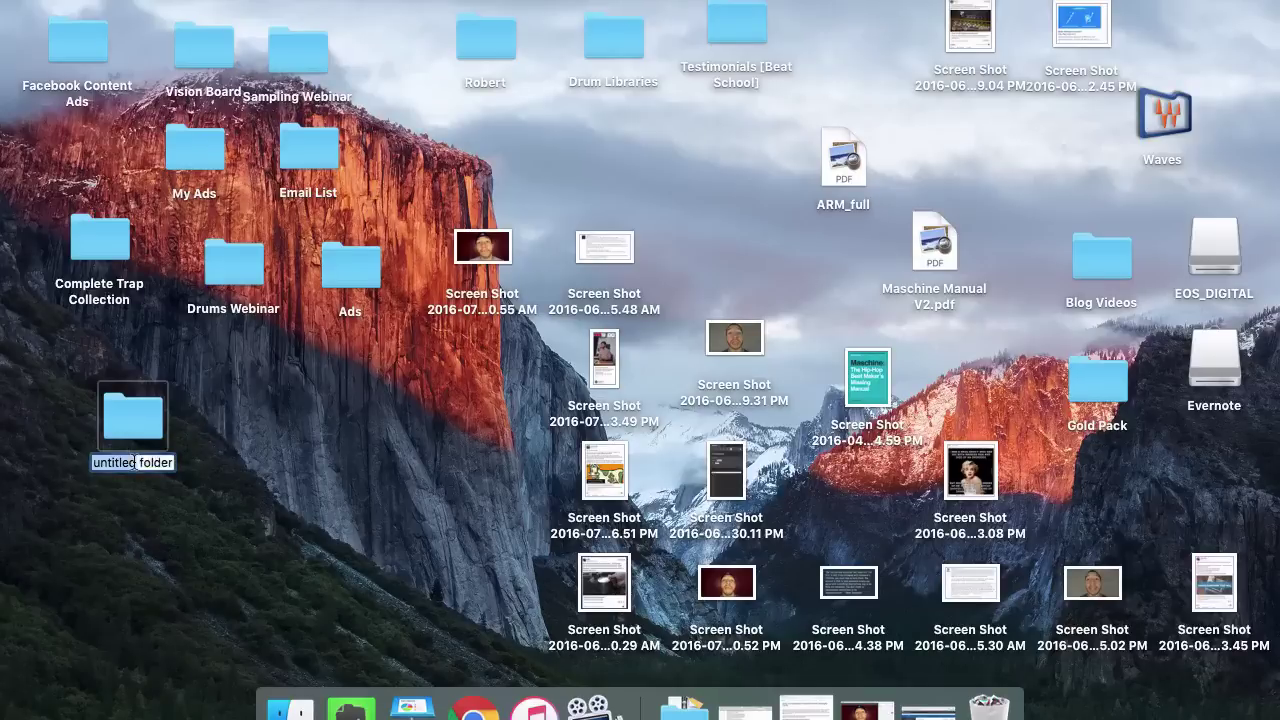
pyautogui.press('BackSpace')
pyautogui.write('e')
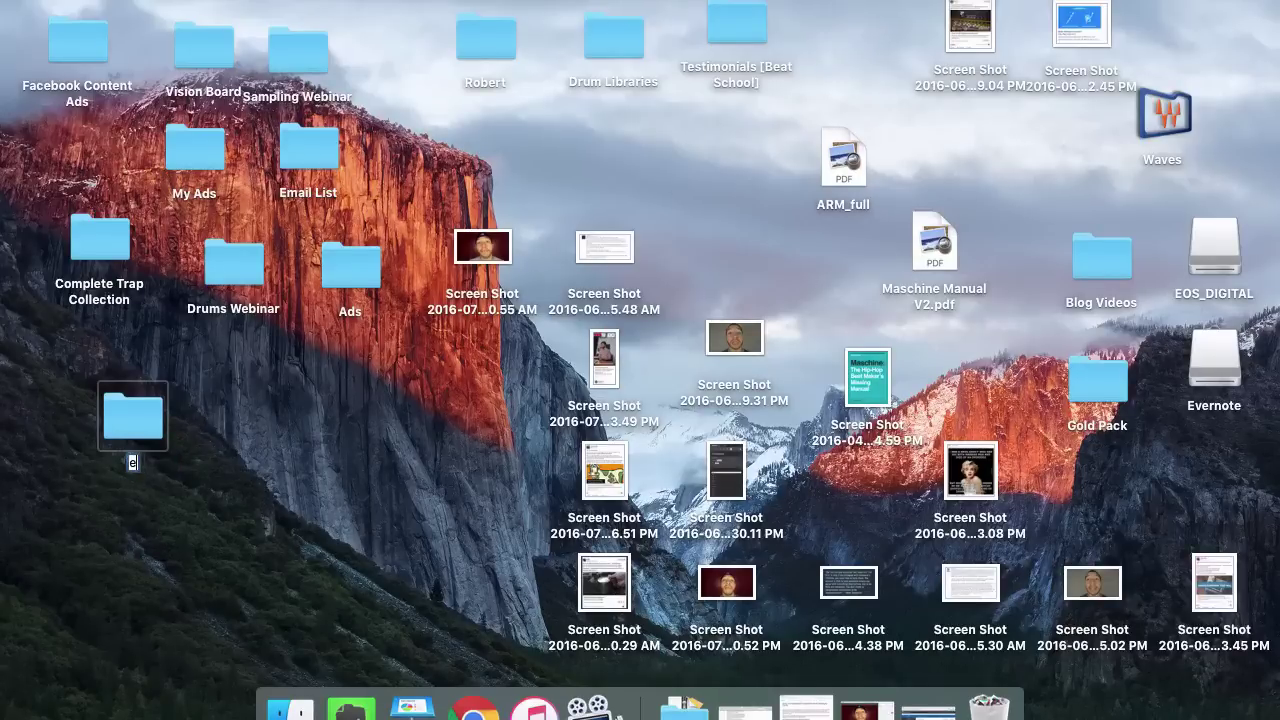
pyautogui.write('Crate')
pyautogui.click(220, 488)
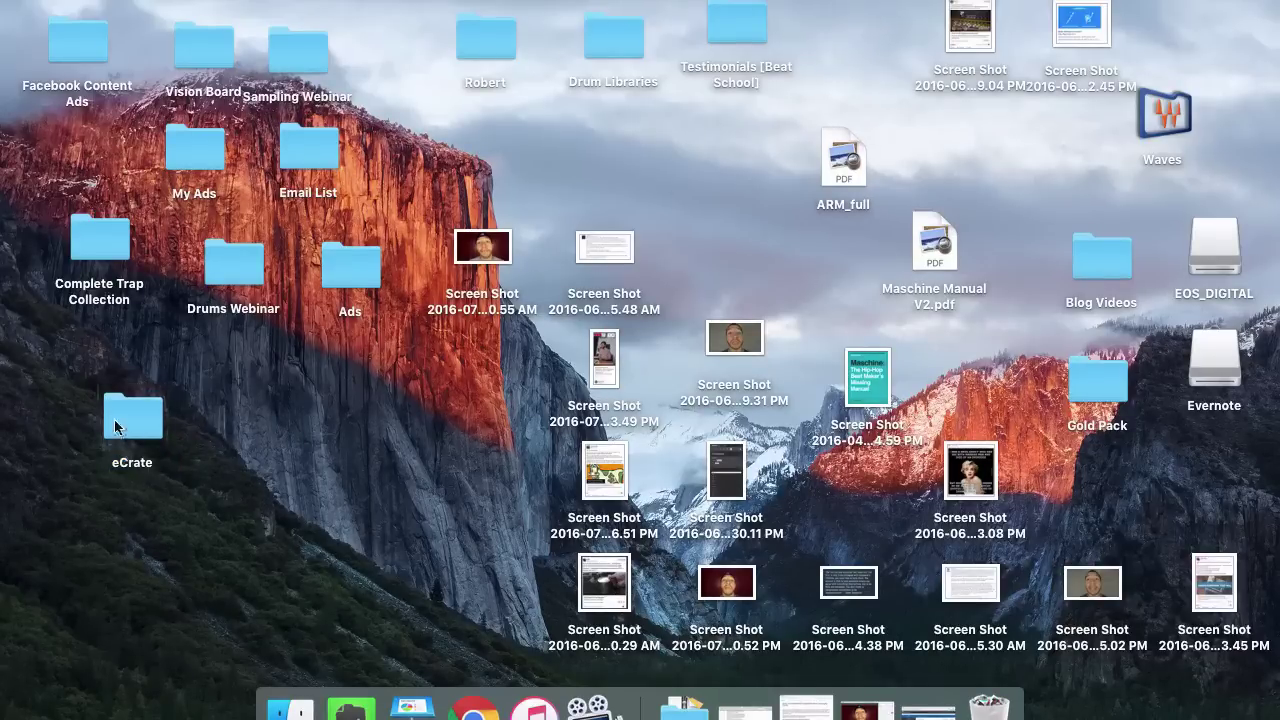
# Step: Move eCrate to the desktop's lower left, snap it to the grid and tag it orange
pyautogui.moveTo(115, 427); pyautogui.dragTo(46, 588)
pyautogui.rightClick(77, 632)
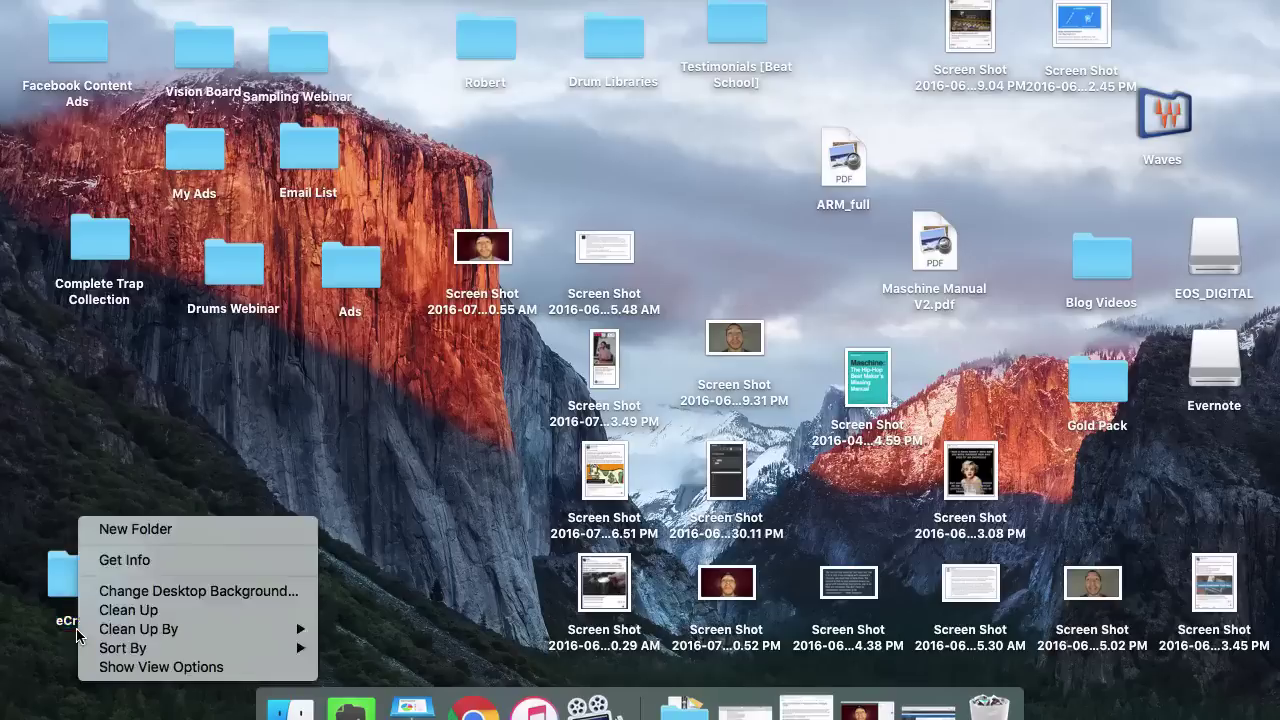
pyautogui.click(54, 592)
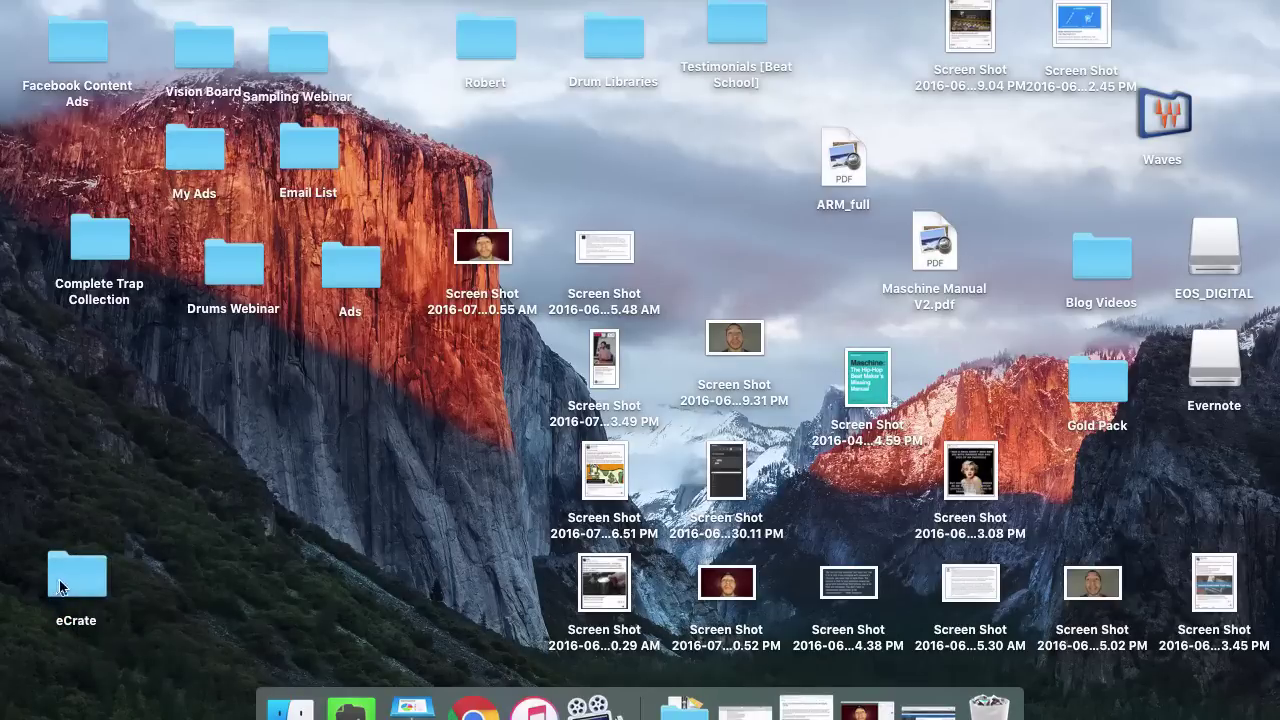
pyautogui.rightClick(60, 587)
pyautogui.click(70, 571)
pyautogui.rightClick(114, 586)
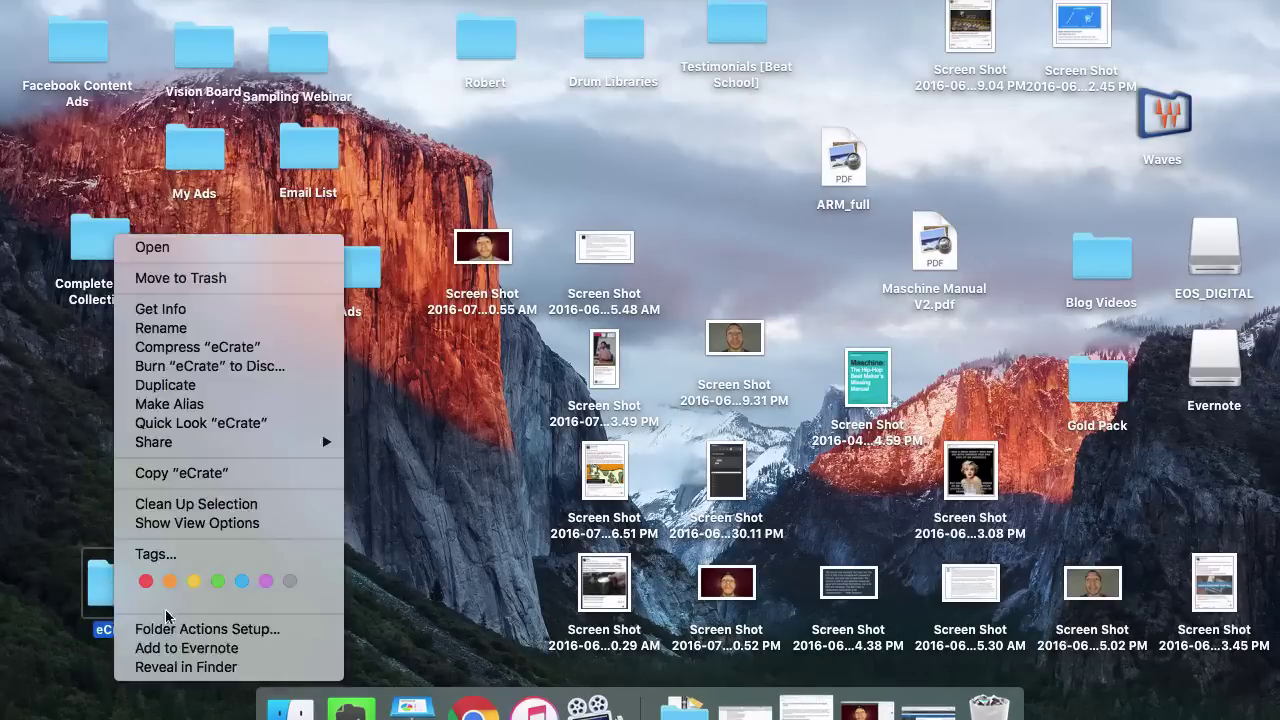
pyautogui.click(170, 581)
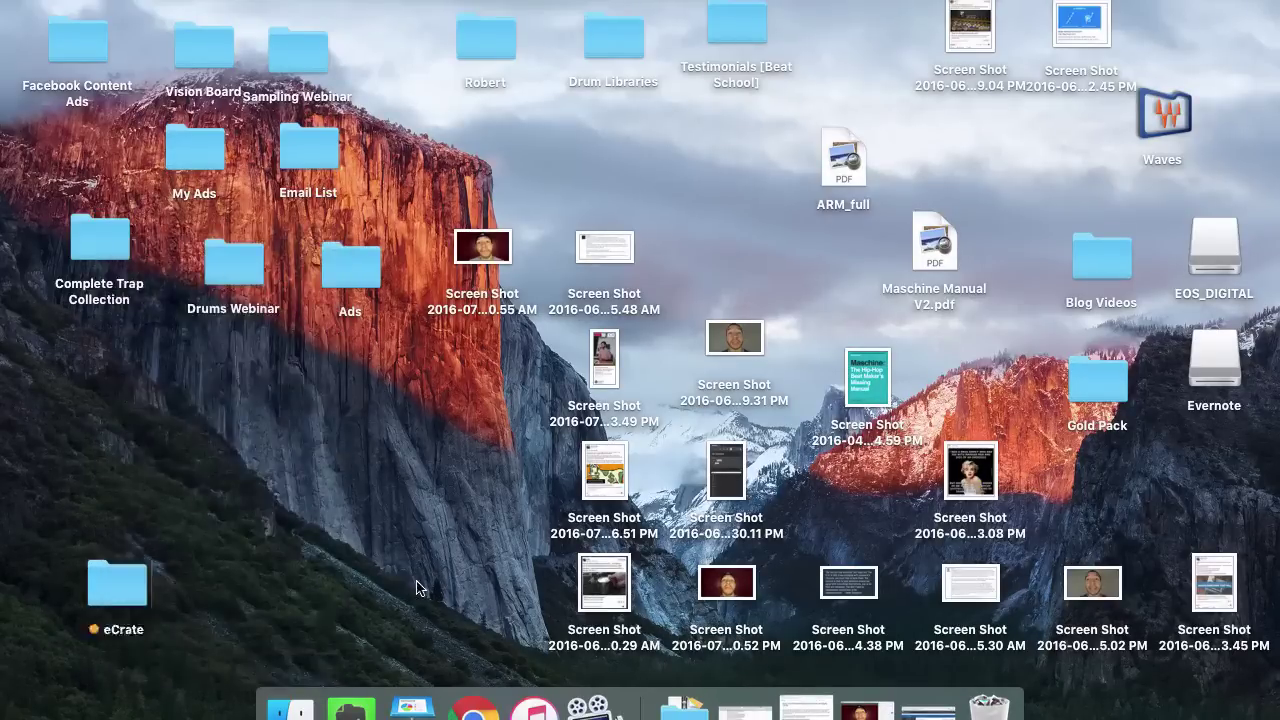
pyautogui.click(128, 576)
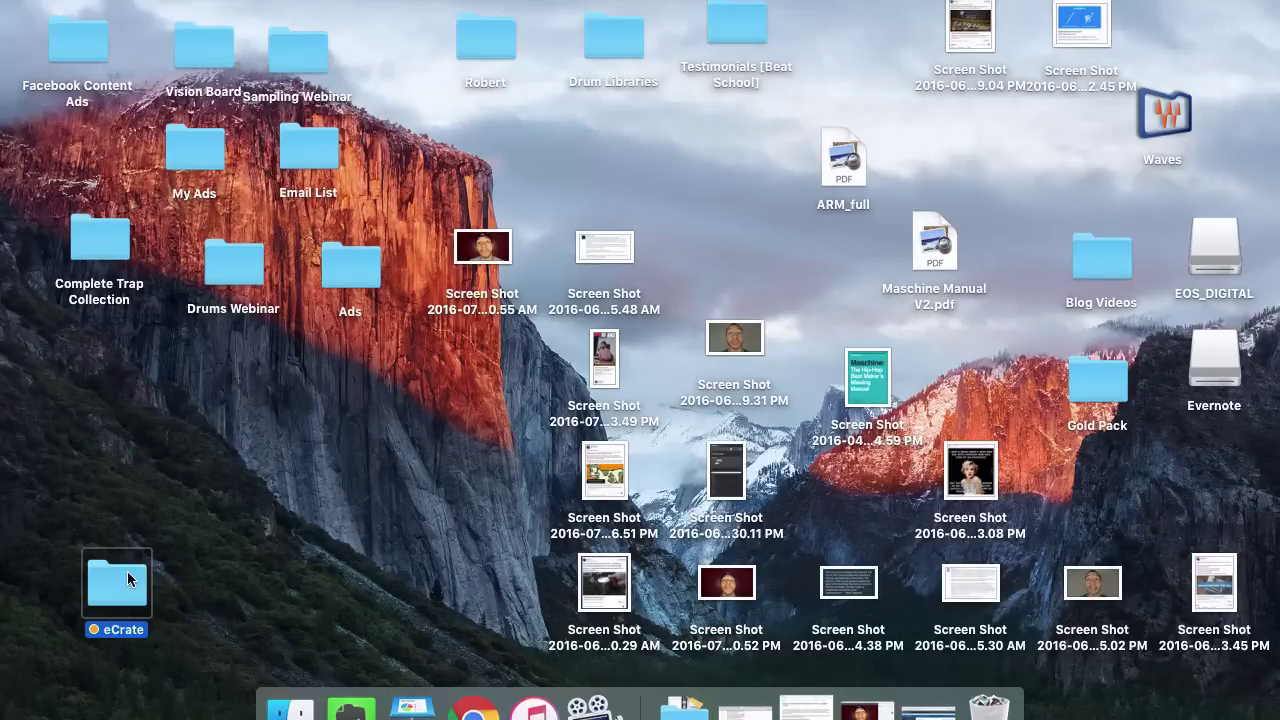
# Step: Open the eCrate folder and create a July folder inside it
pyautogui.doubleClick(127, 571)
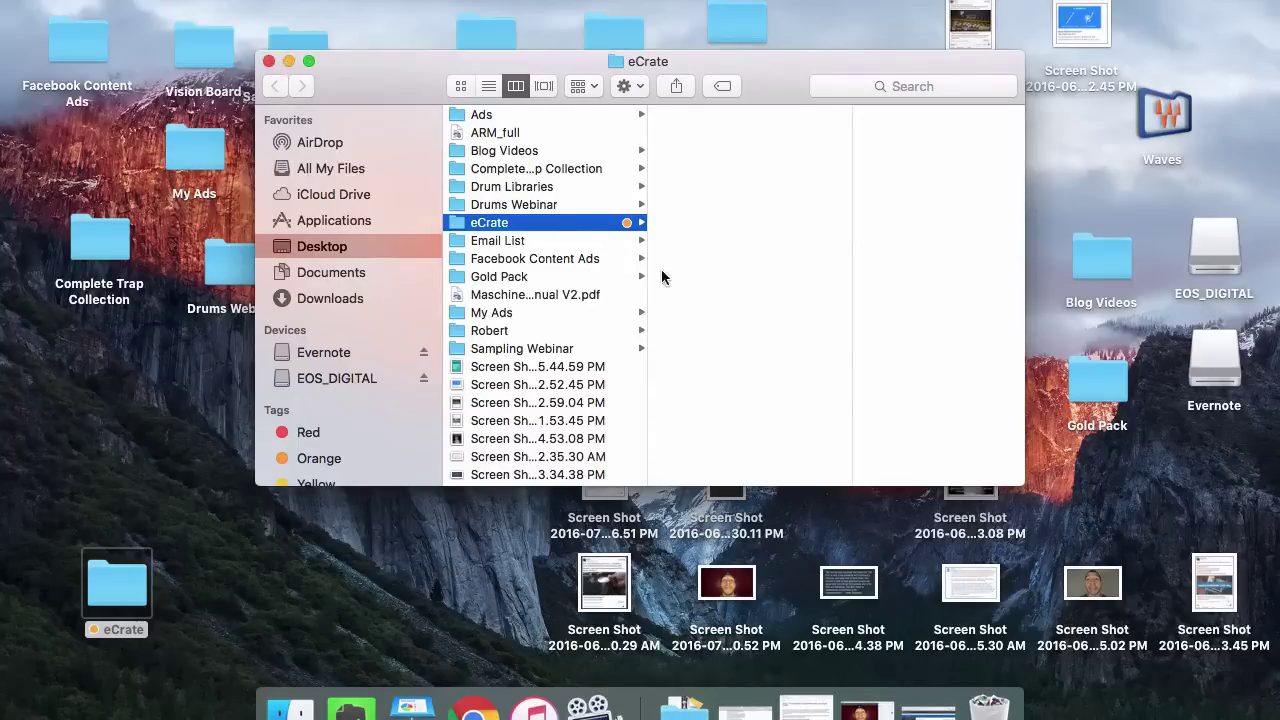
pyautogui.click(268, 61)
pyautogui.click(120, 566)
pyautogui.doubleClick(120, 566)
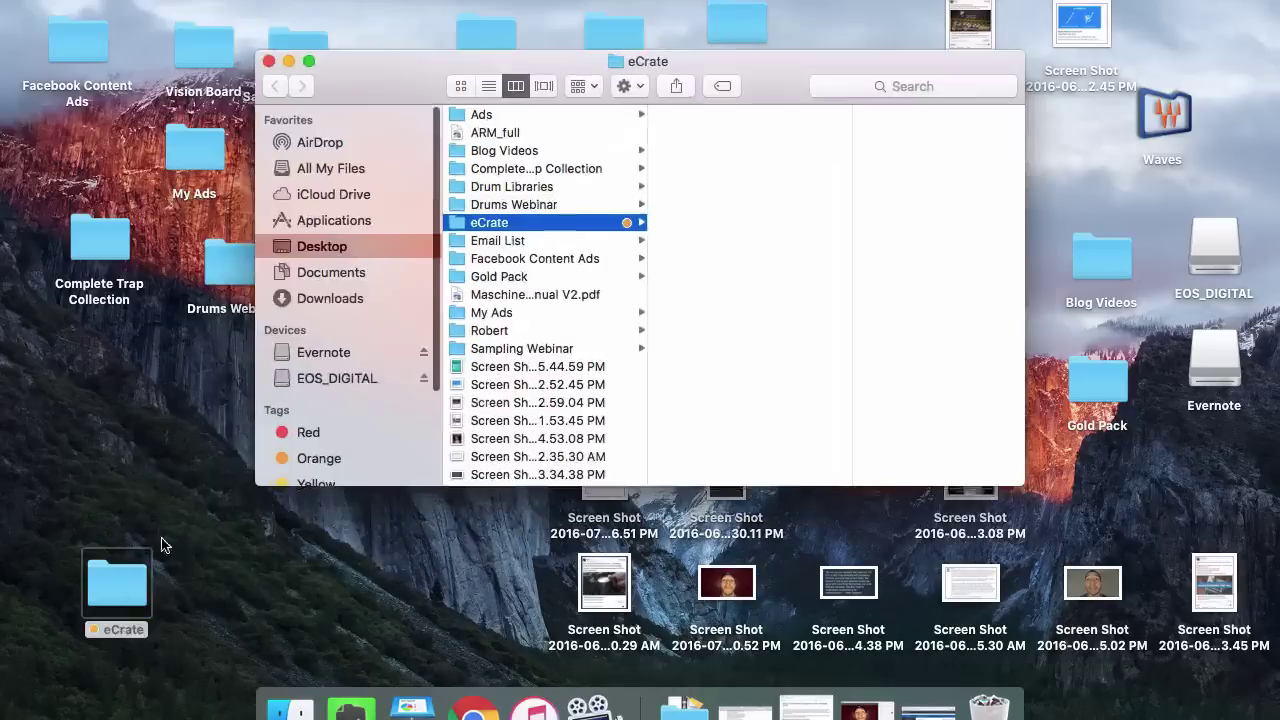
pyautogui.rightClick(764, 176)
pyautogui.click(806, 188)
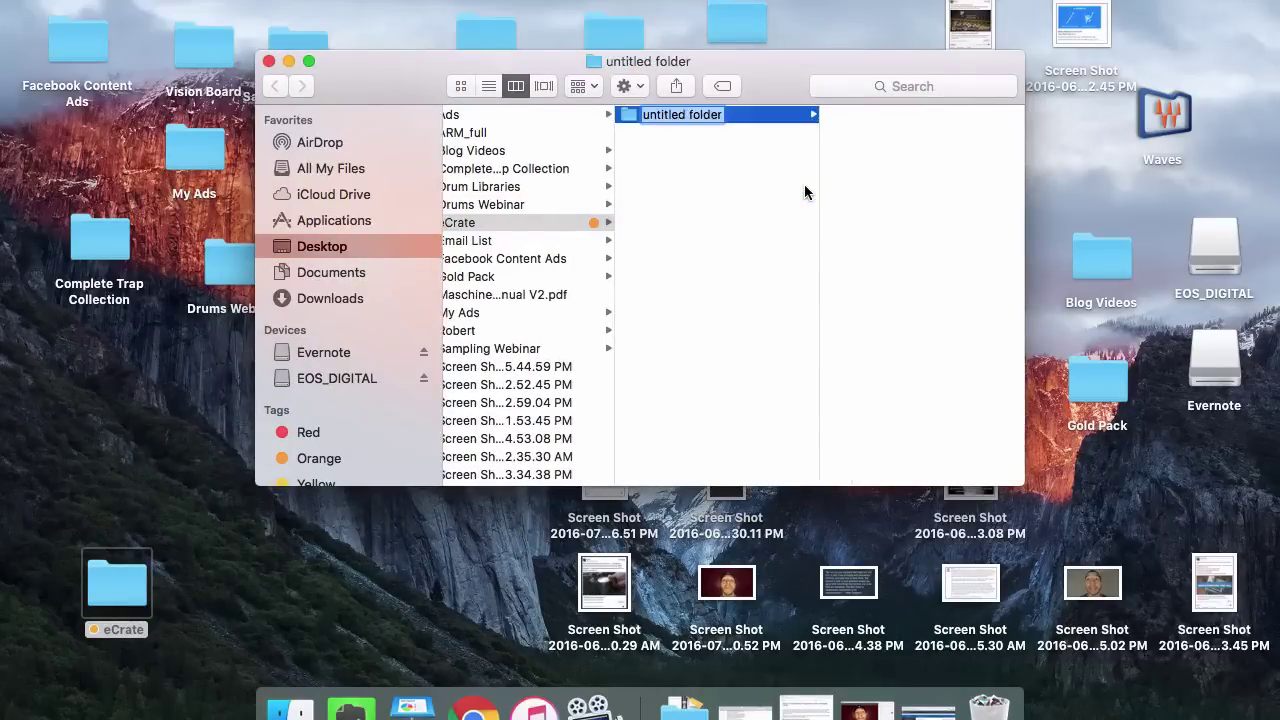
pyautogui.write('July')
pyautogui.press('Return')
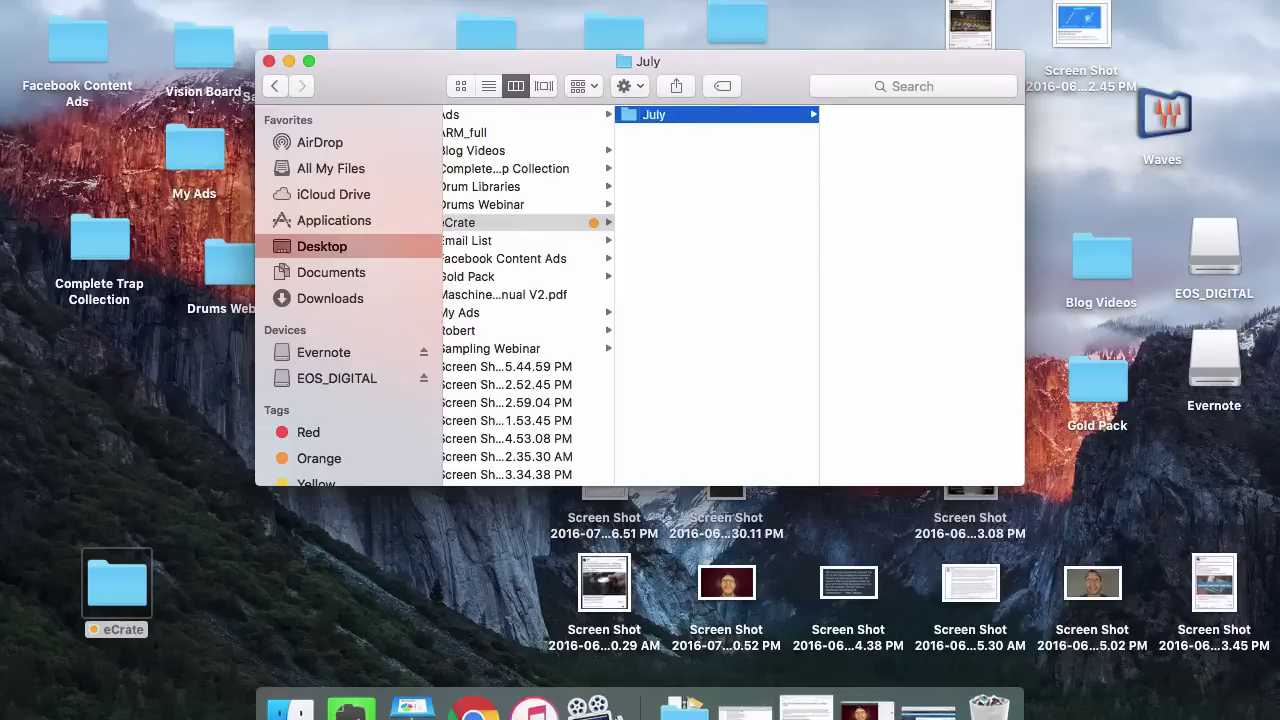
# Step: Add August and September folders inside eCrate
pyautogui.click(751, 191)
pyautogui.rightClick(757, 191)
pyautogui.click(759, 186)
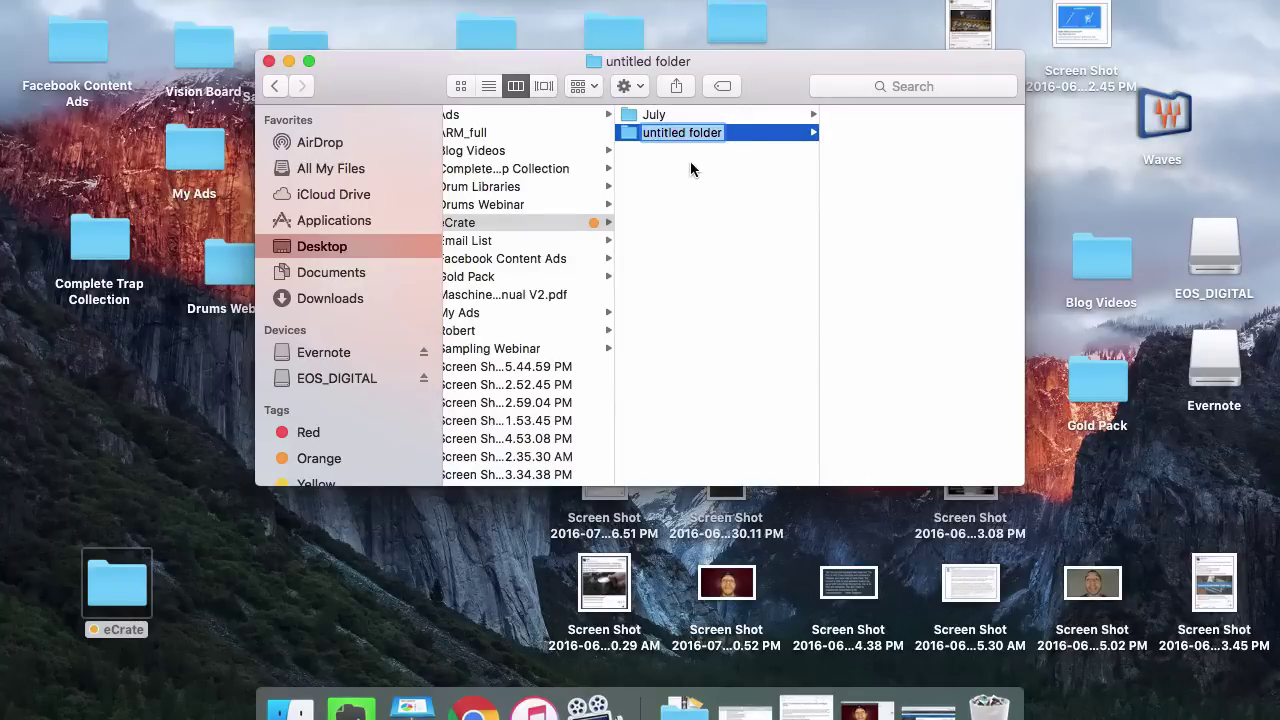
pyautogui.write('August')
pyautogui.press('Return')
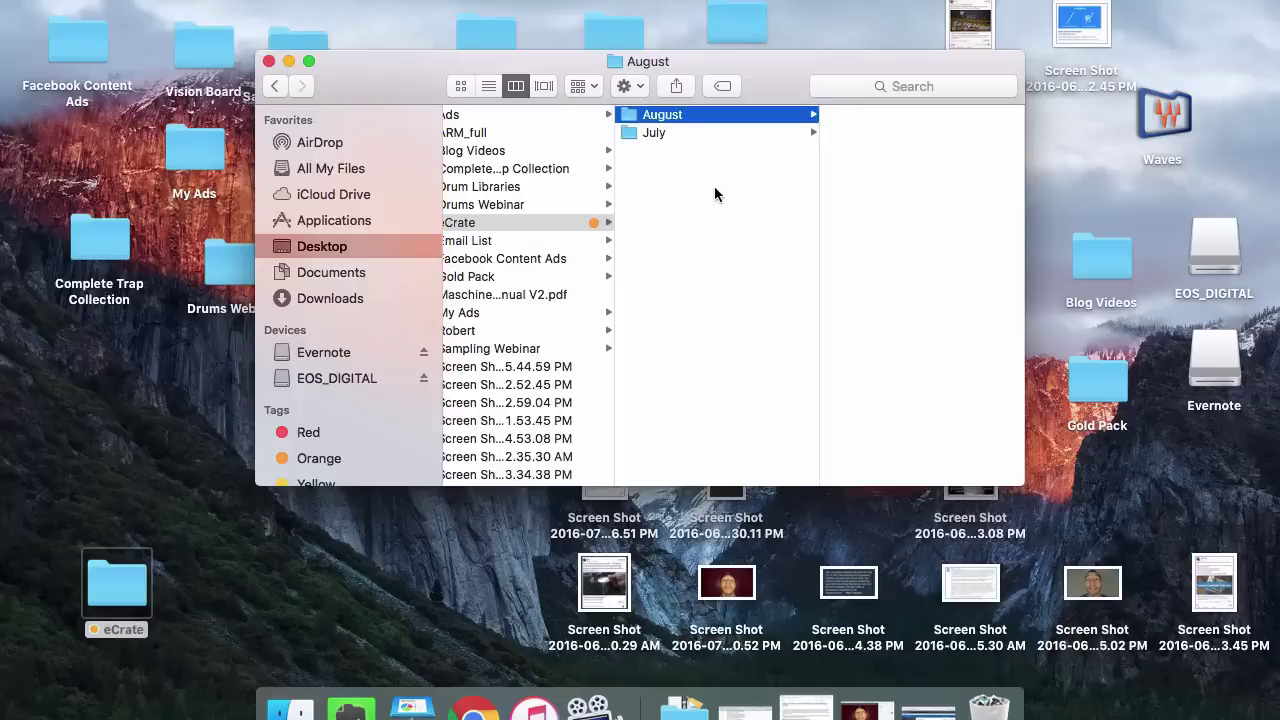
pyautogui.rightClick(714, 194)
pyautogui.click(746, 192)
pyautogui.write('Se')
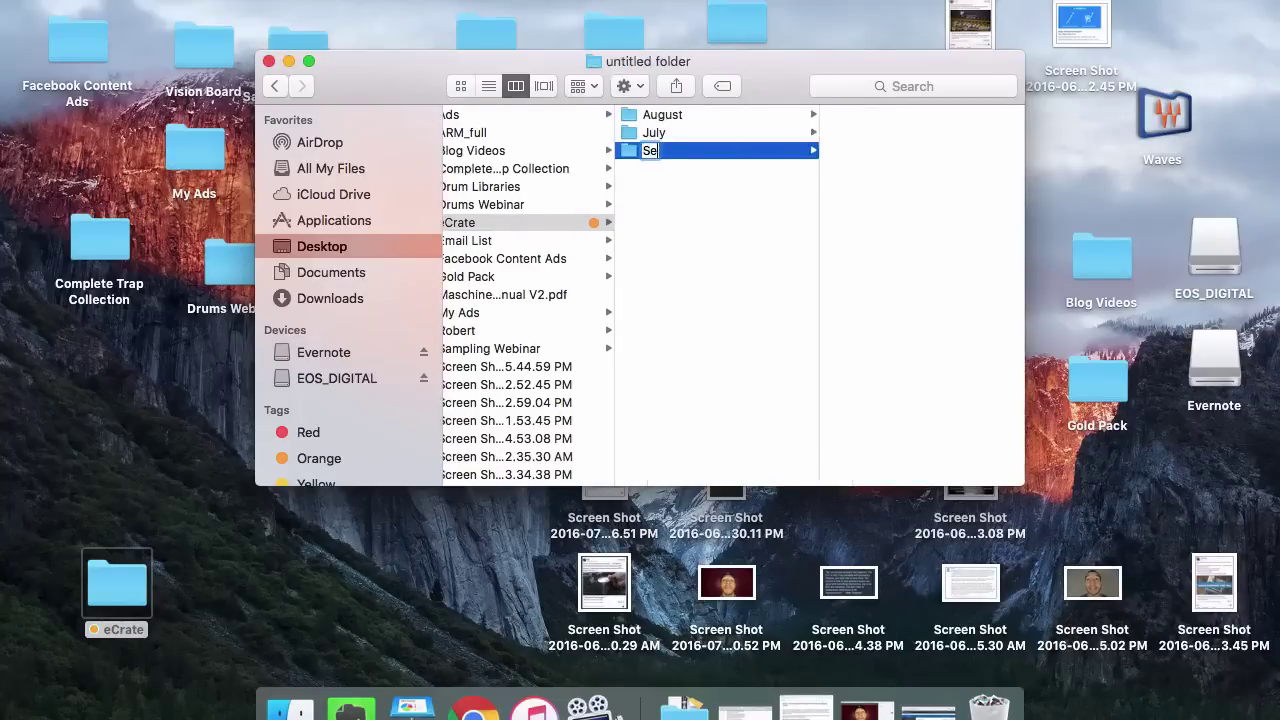
pyautogui.write('ptember')
pyautogui.press('Return')
# Step: Add an October folder inside eCrate, then open the July folder
pyautogui.click(748, 210)
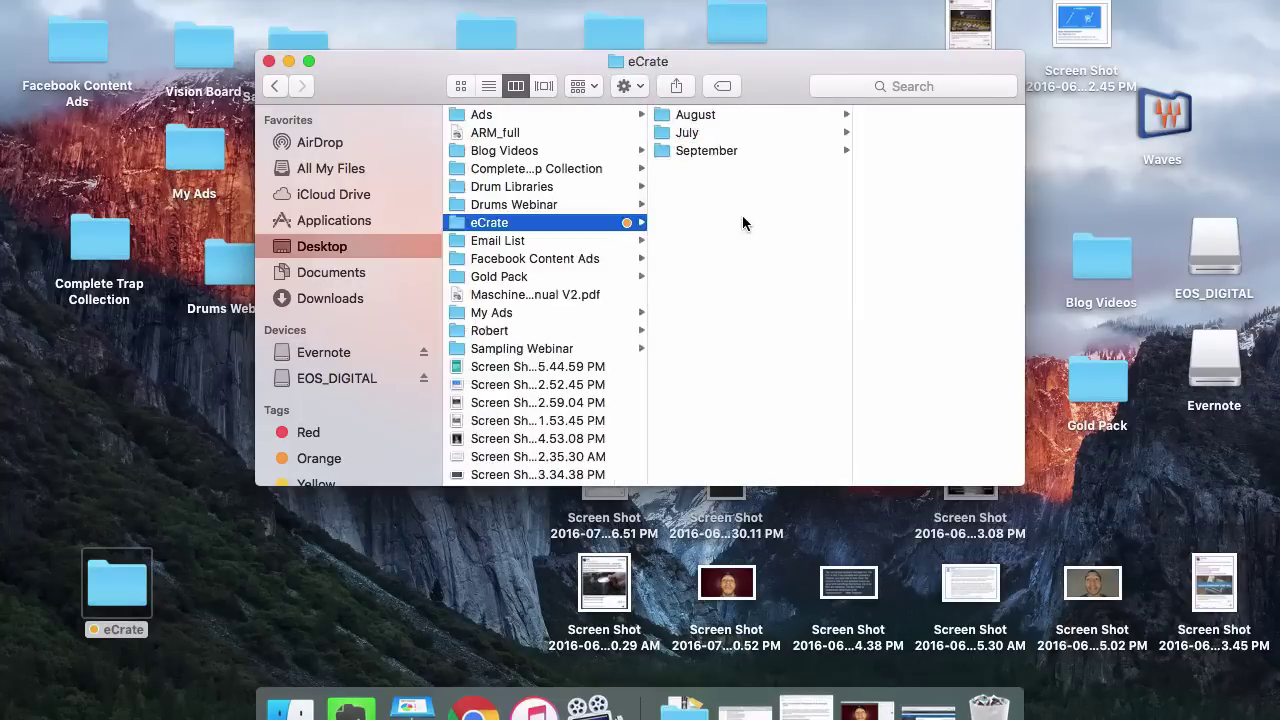
pyautogui.rightClick(742, 223)
pyautogui.click(759, 218)
pyautogui.write('O')
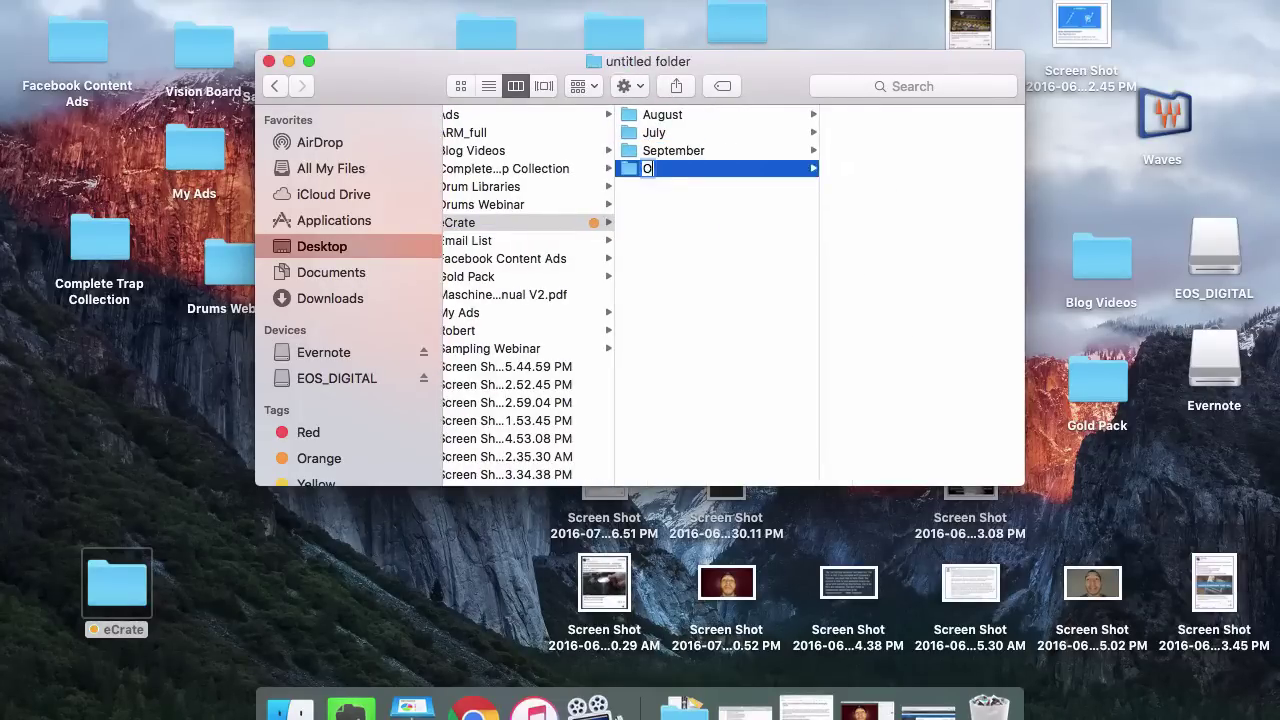
pyautogui.write('ctober')
pyautogui.press('Return')
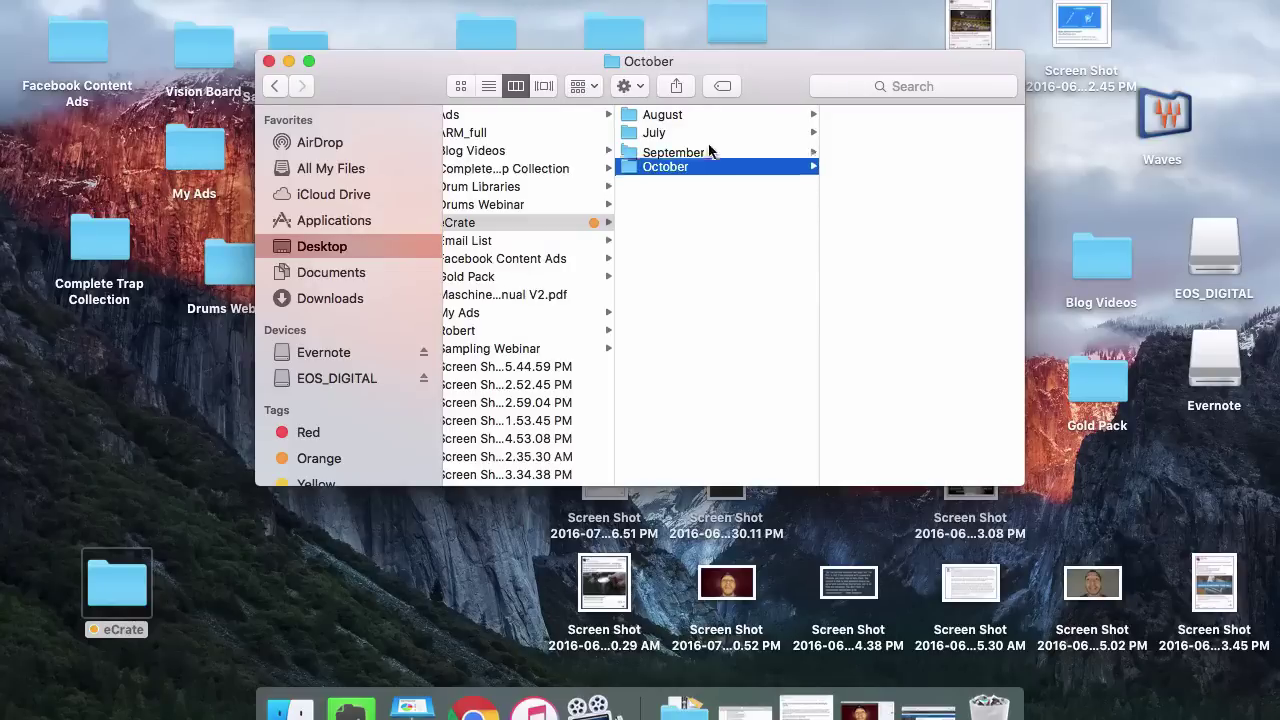
pyautogui.click(688, 136)
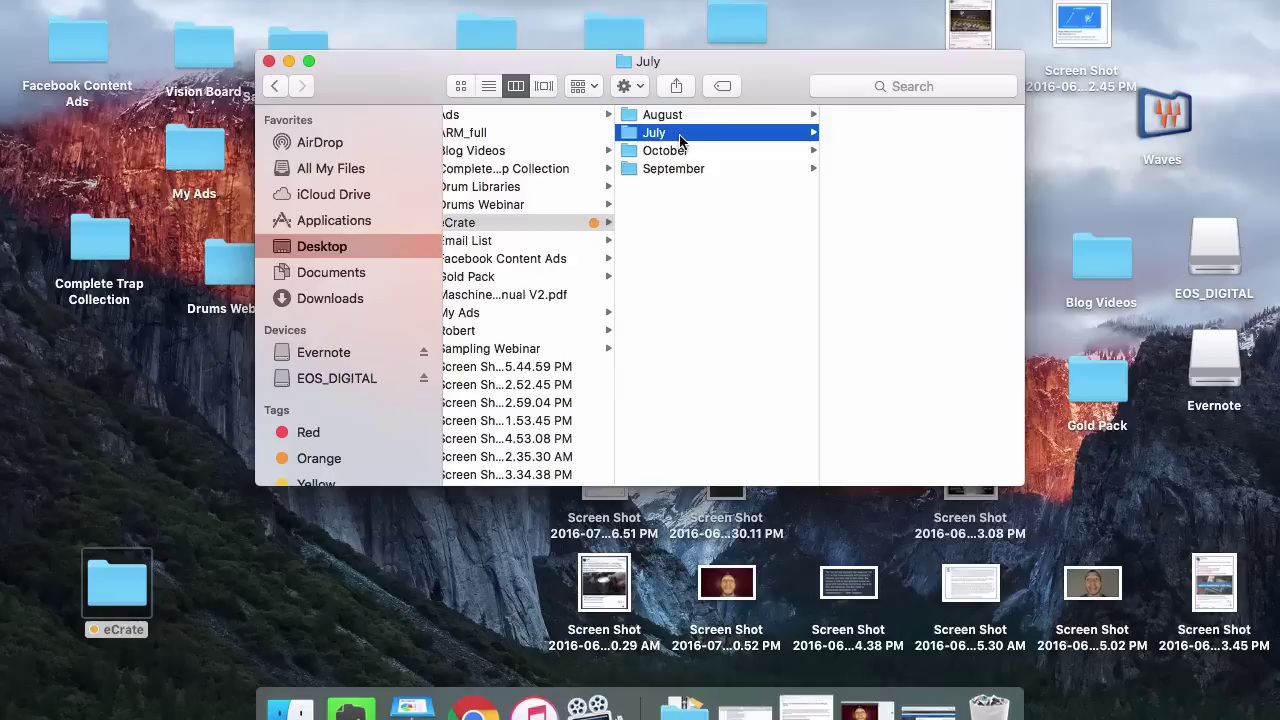
# Step: Create Week 1 and Week 2 folders inside July
pyautogui.rightClick(920, 162)
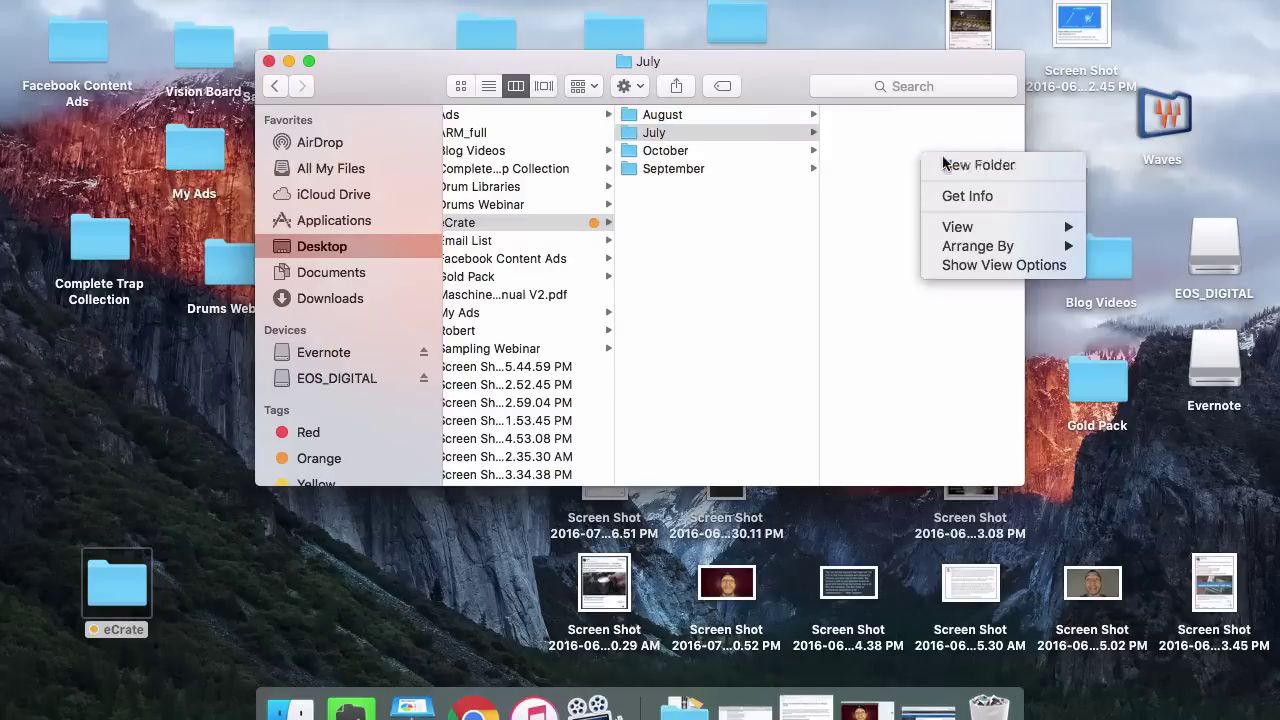
pyautogui.click(942, 164)
pyautogui.write('Week')
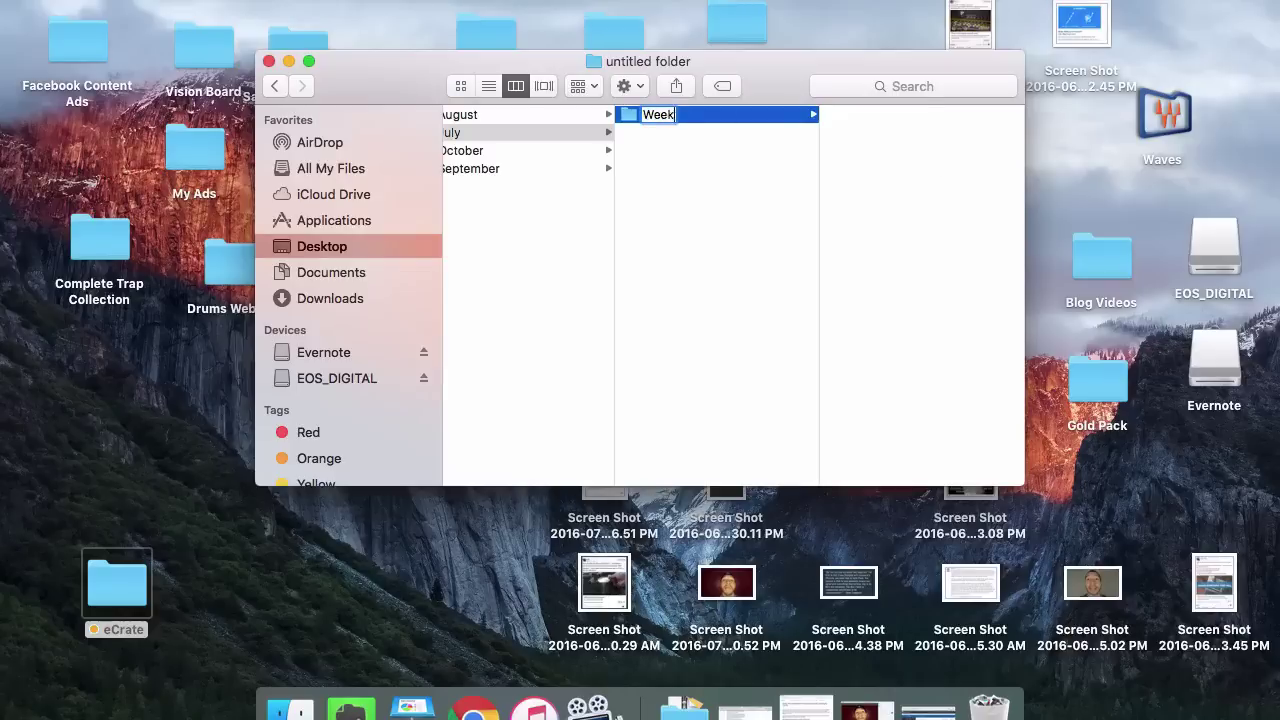
pyautogui.write(' 1')
pyautogui.press('Return')
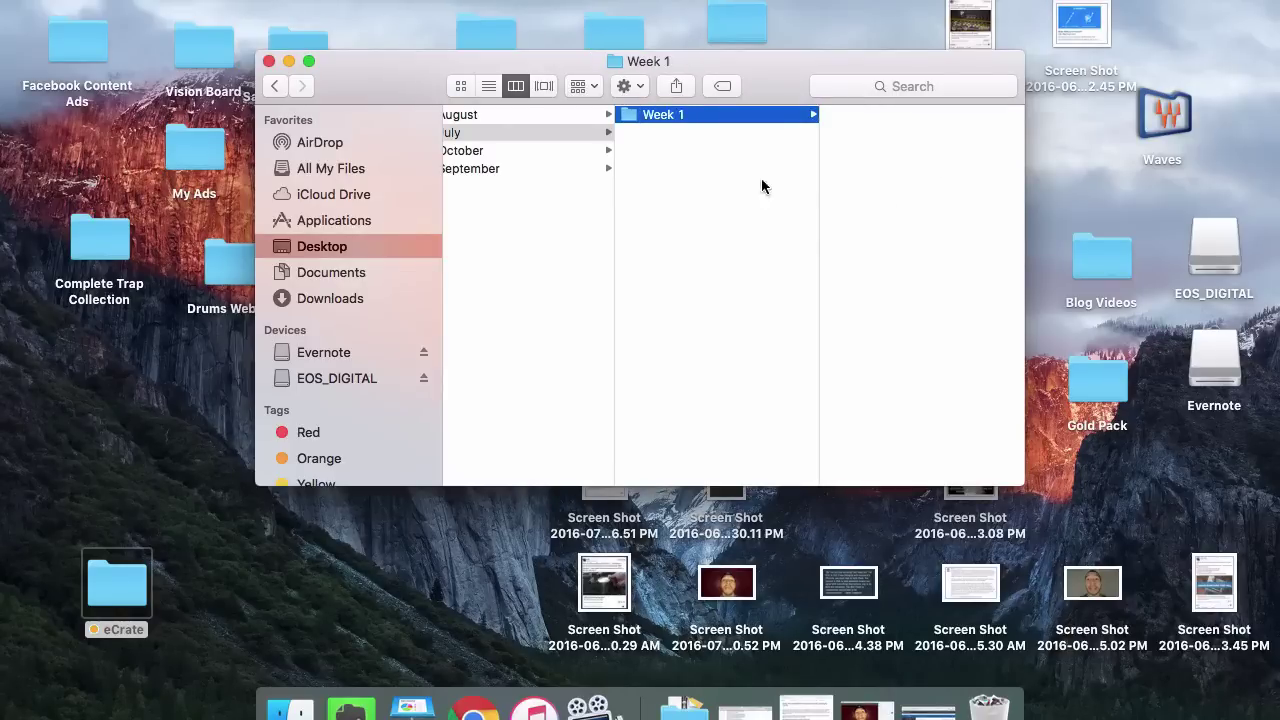
pyautogui.rightClick(748, 177)
pyautogui.click(794, 184)
pyautogui.write('We')
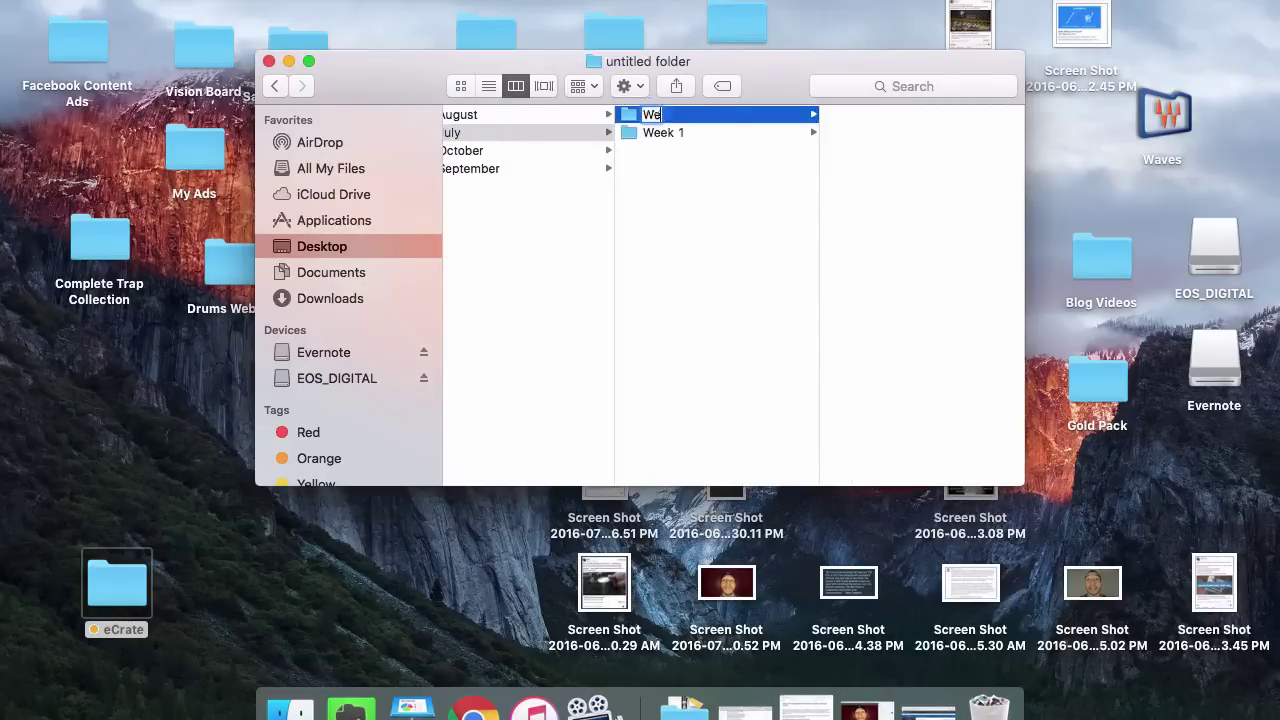
pyautogui.write('ek2 2')
pyautogui.press('Return')
# Step: Create Week 3 and Week 4 folders inside July
pyautogui.click(743, 206)
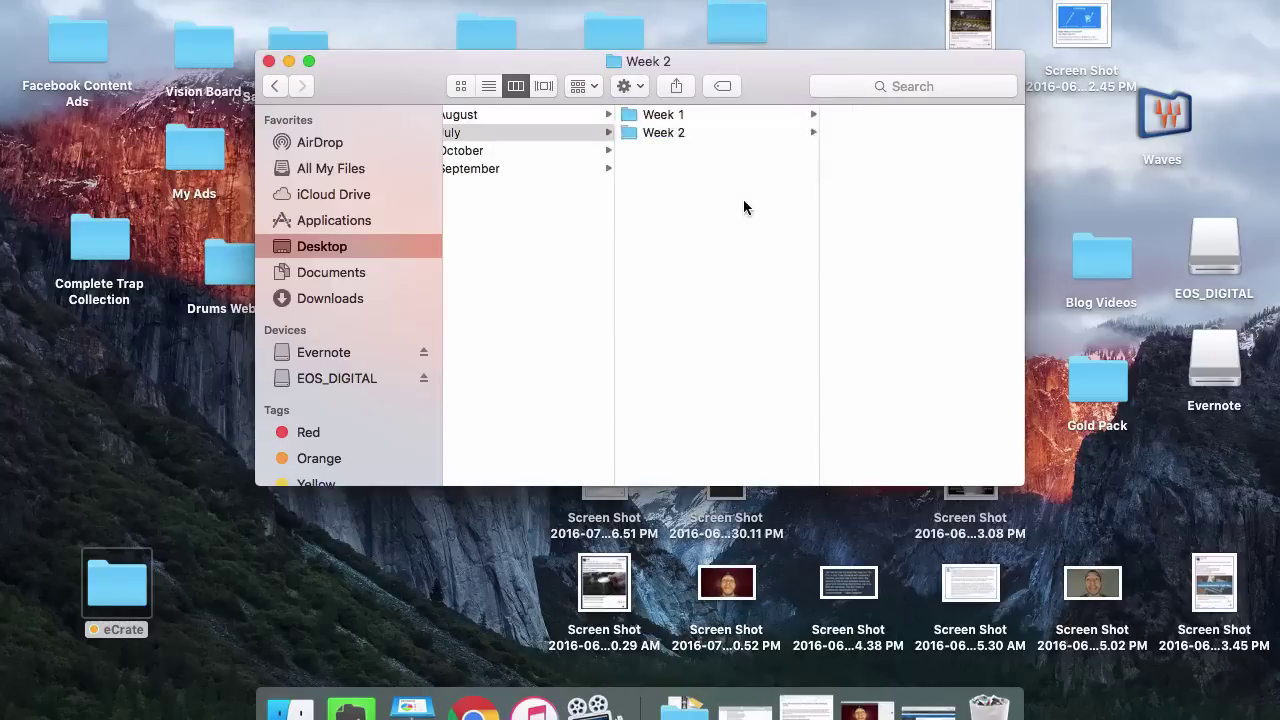
pyautogui.rightClick(743, 206)
pyautogui.click(770, 207)
pyautogui.write('Week 3')
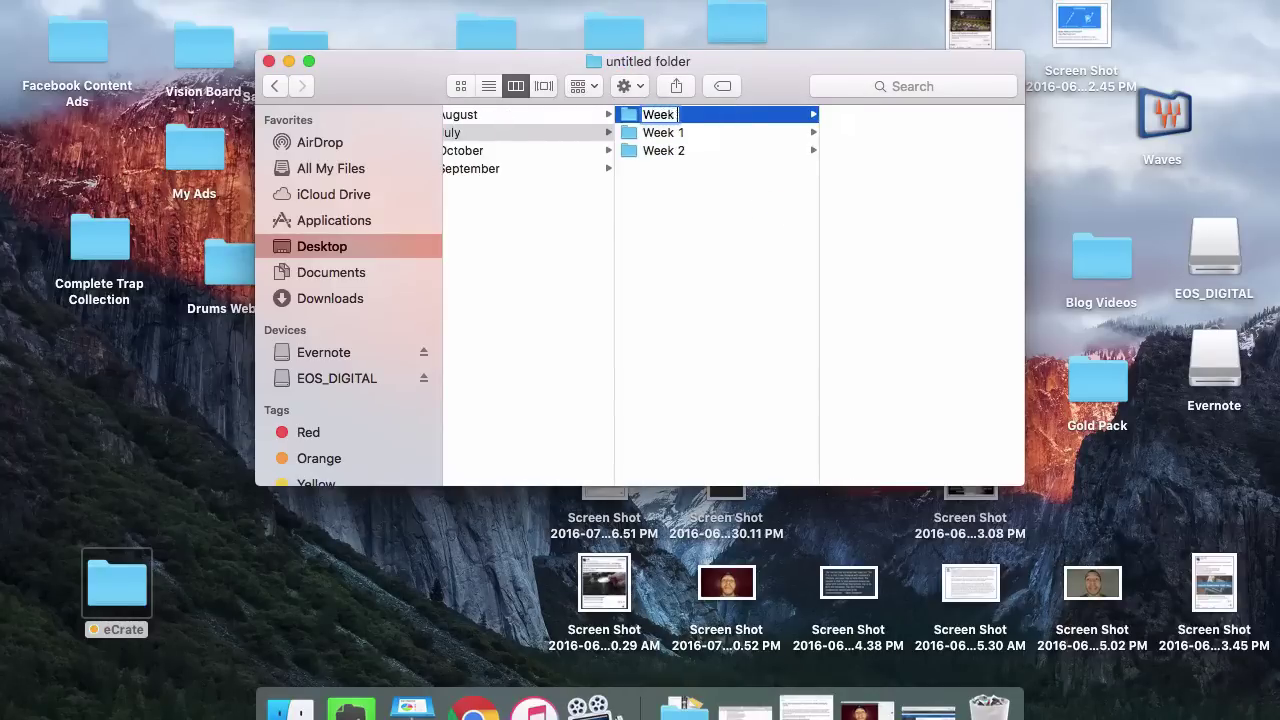
pyautogui.press('Return')
pyautogui.click(694, 257)
pyautogui.rightClick(694, 257)
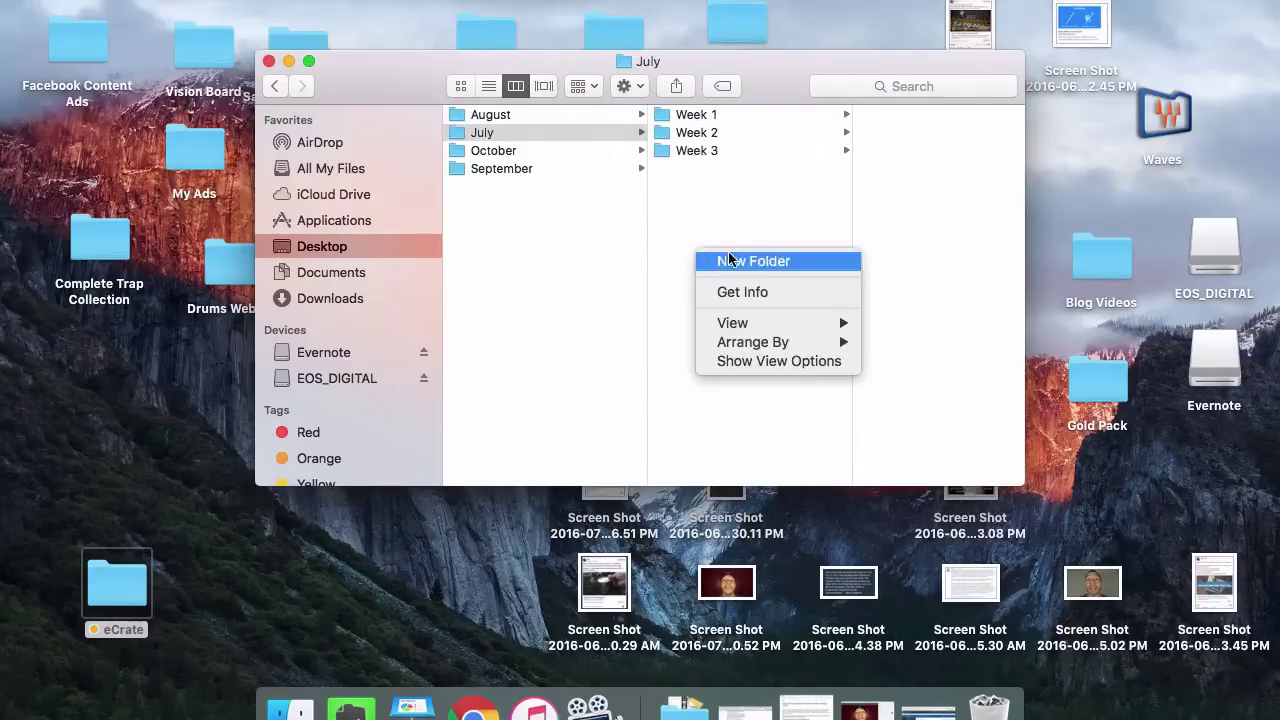
pyautogui.click(729, 257)
pyautogui.write('Week 4')
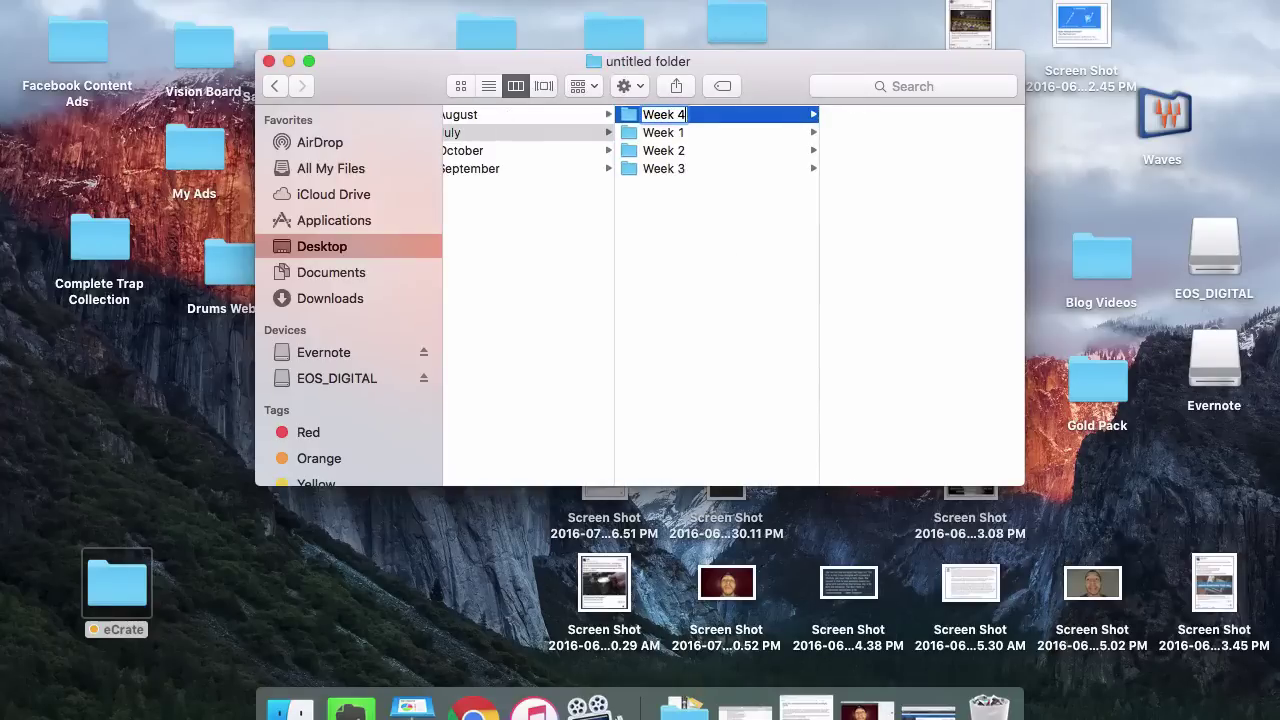
pyautogui.press('Return')
# Step: Step through the Week 1 to Week 4 folders to check them in column view
pyautogui.click(680, 116)
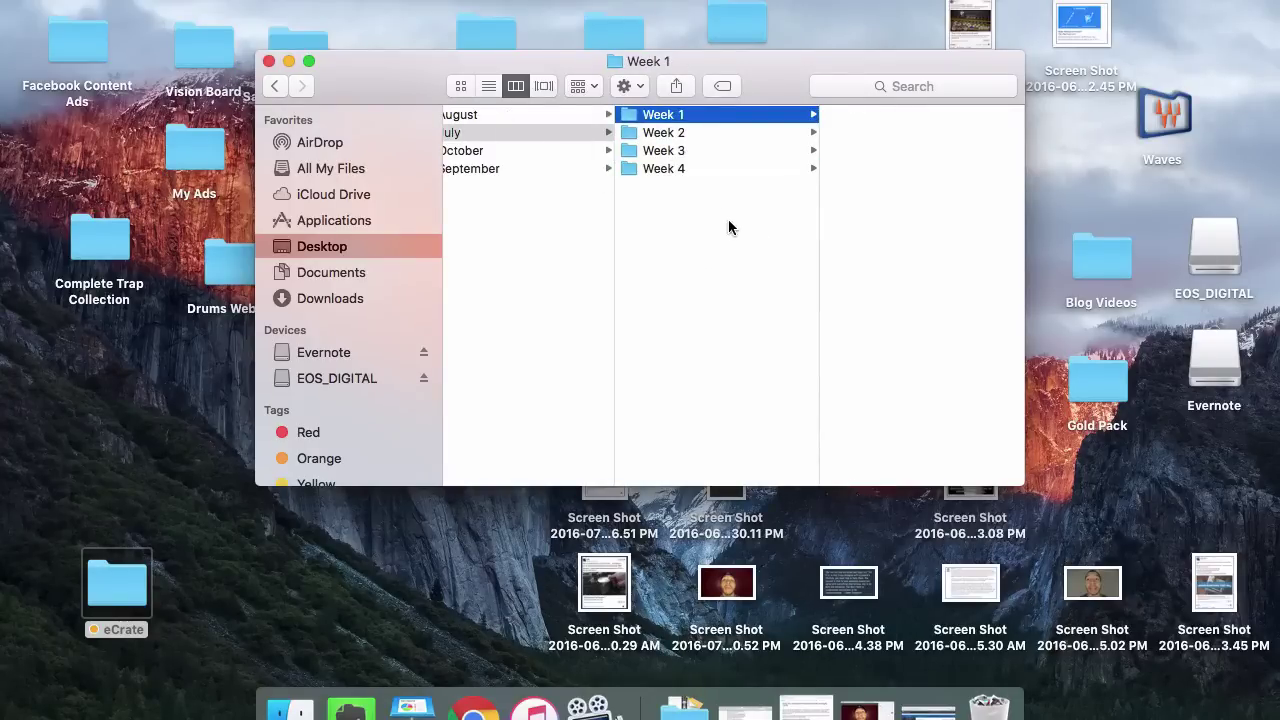
pyautogui.click(665, 132)
pyautogui.click(664, 115)
pyautogui.click(679, 133)
pyautogui.click(679, 151)
pyautogui.click(679, 168)
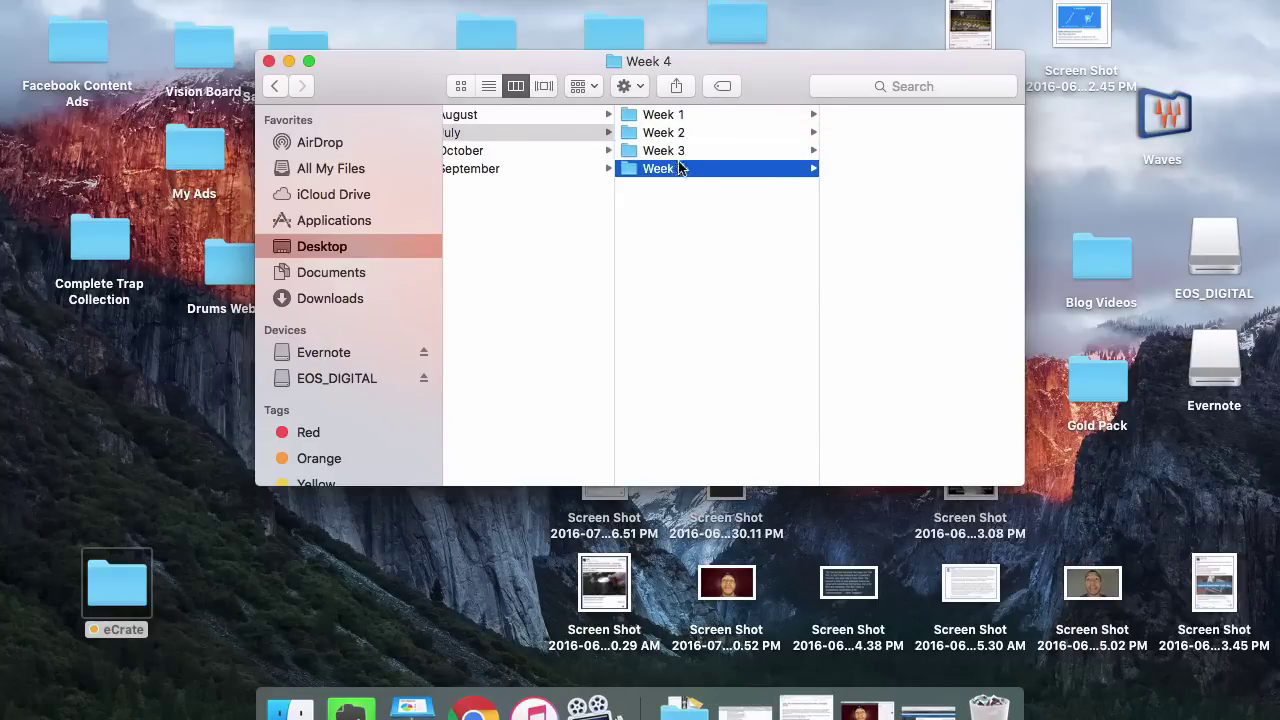
pyautogui.hscroll(-5, 624, 140)
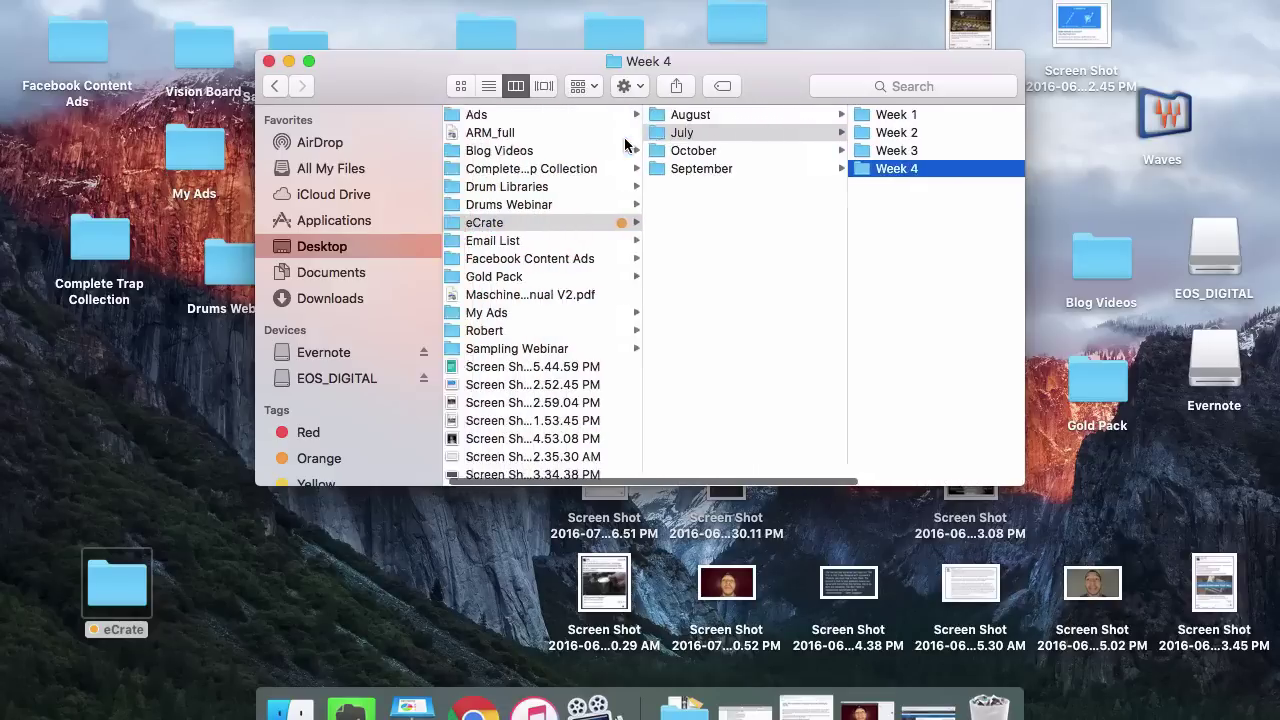
pyautogui.hscroll(5, 624, 140)
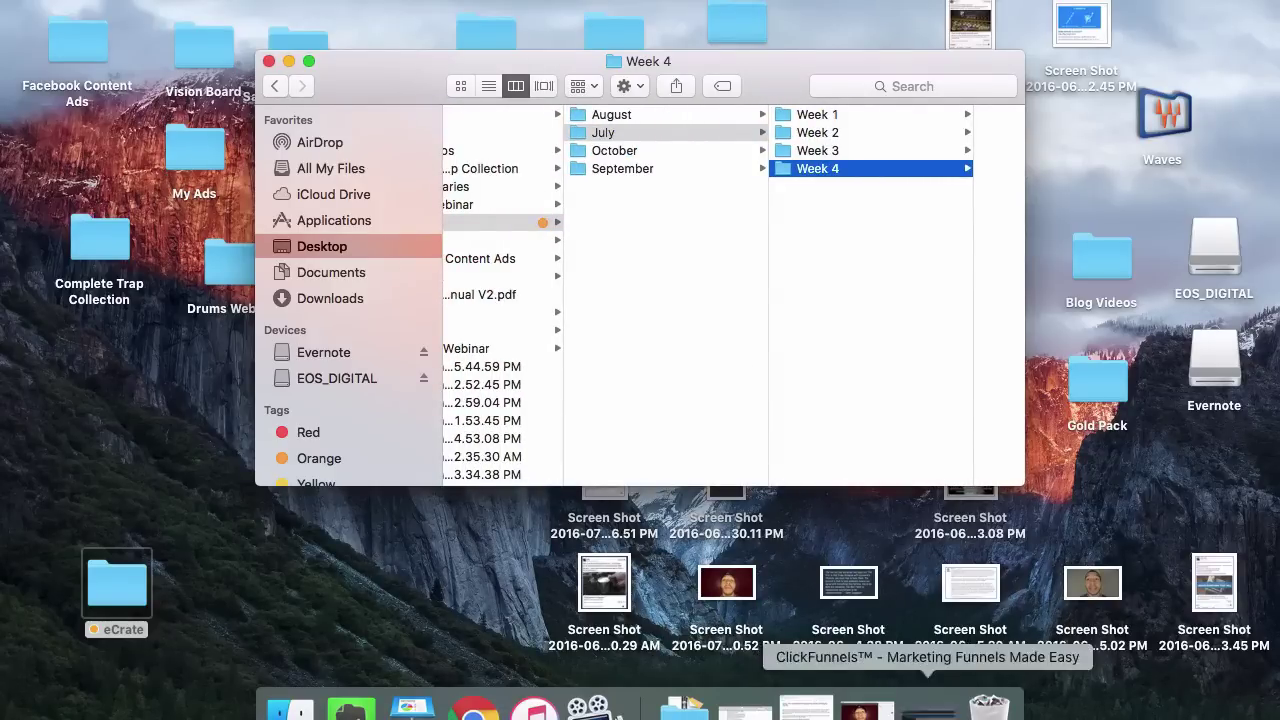
# Step: Search Google for 'youtube to wav' in a new Chrome tab and open the Convert to WAV result
pyautogui.click(927, 708)
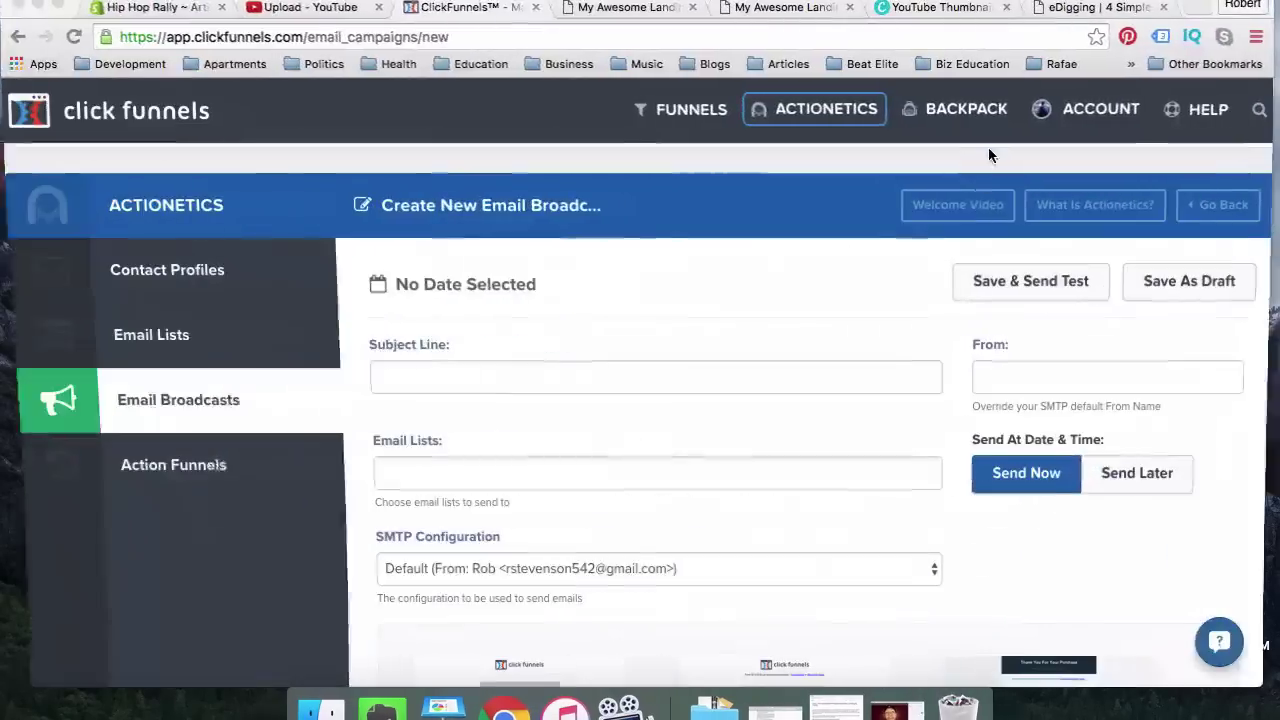
pyautogui.click(1197, 12)
pyautogui.write('youtube to wav')
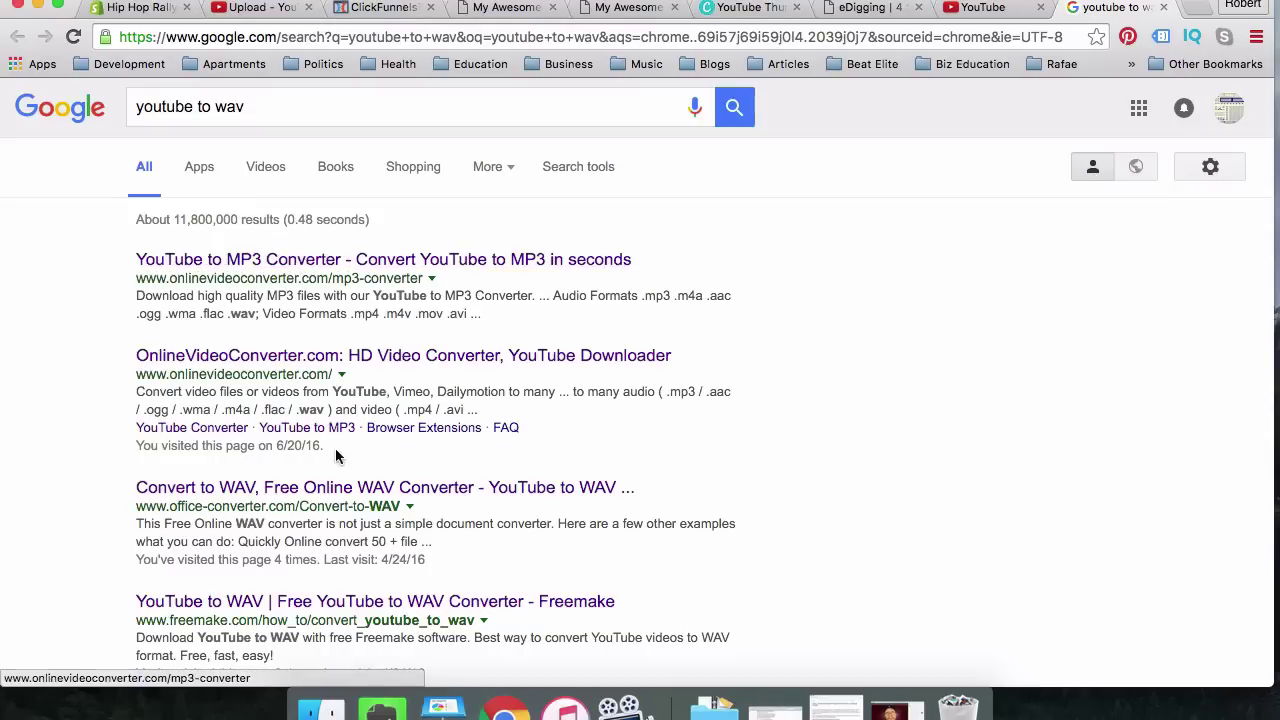
pyautogui.click(340, 488)
pyautogui.moveTo(159, 7)
pyautogui.mouseDown()
pyautogui.moveTo(473, 306)
pyautogui.moveTo(551, 482)
pyautogui.moveTo(489, 293)
pyautogui.moveTo(383, 248)
pyautogui.moveTo(226, 36)
pyautogui.moveTo(165, 3)
pyautogui.mouseUp()
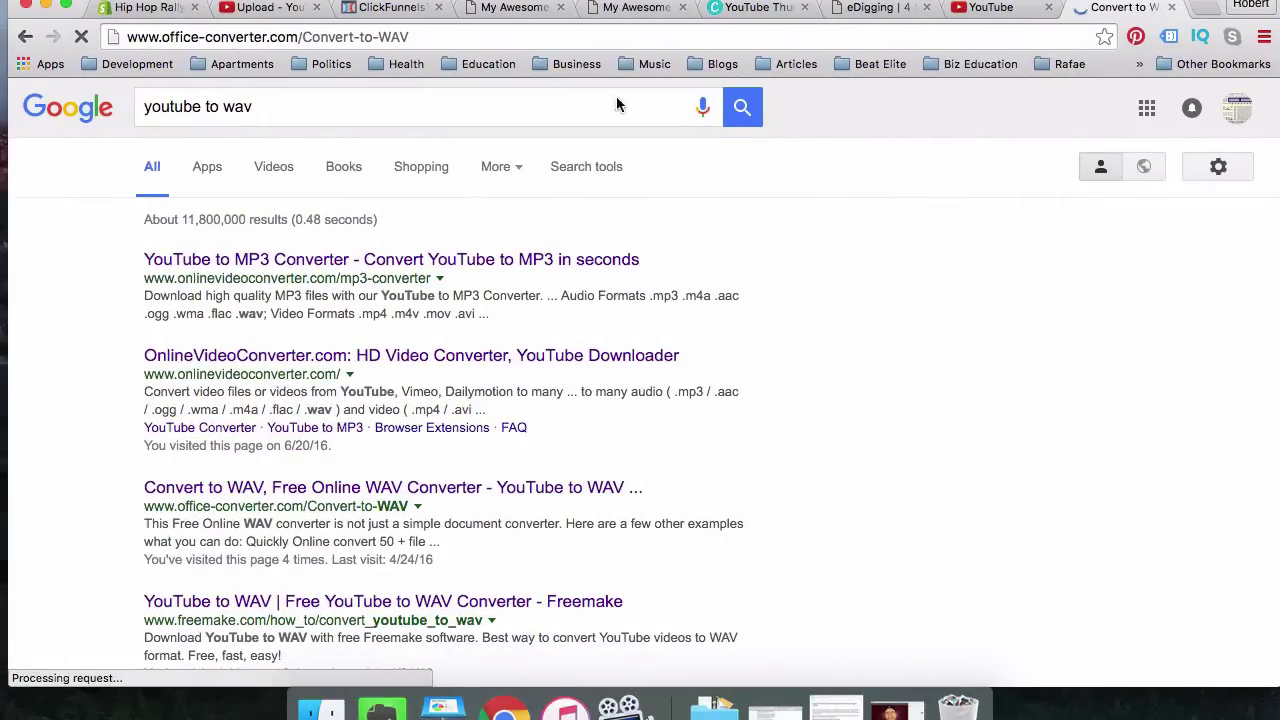
pyautogui.scroll(-5, 545, 365)
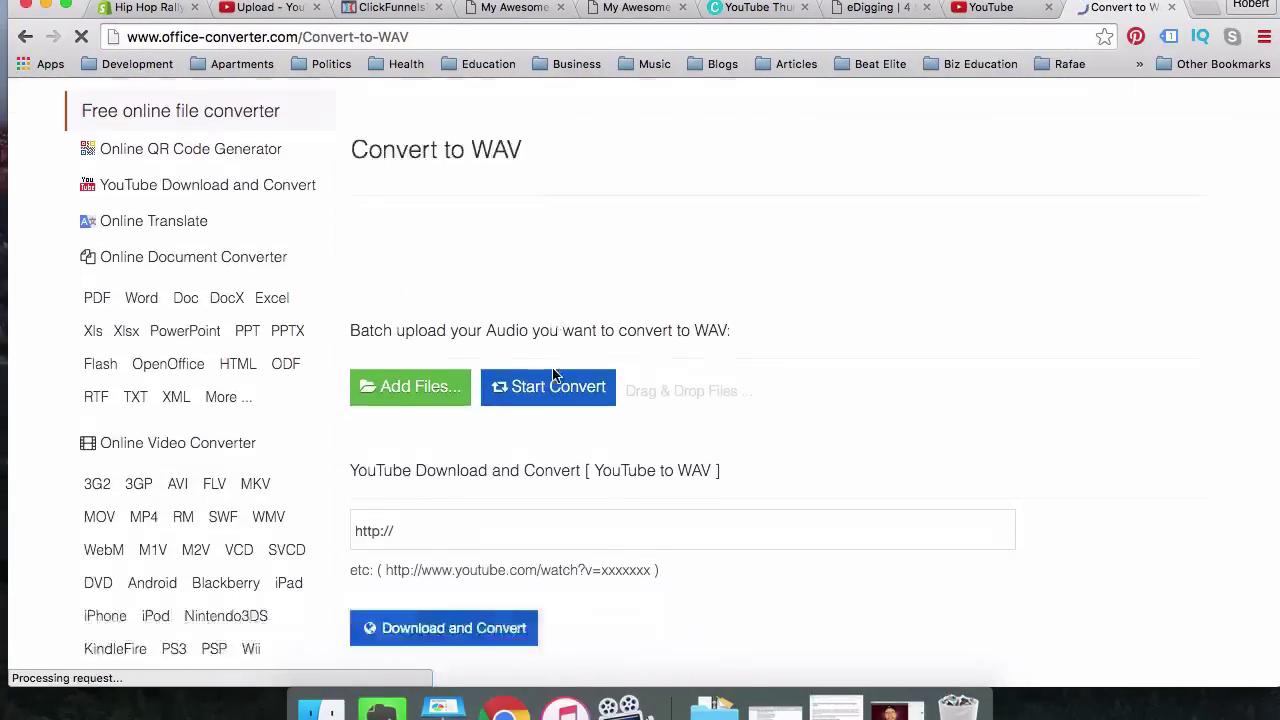
# Step: Return to the results, open OnlineVideoConverter's YouTube to MP3 Converter and choose .wav output
pyautogui.press('super+Left')
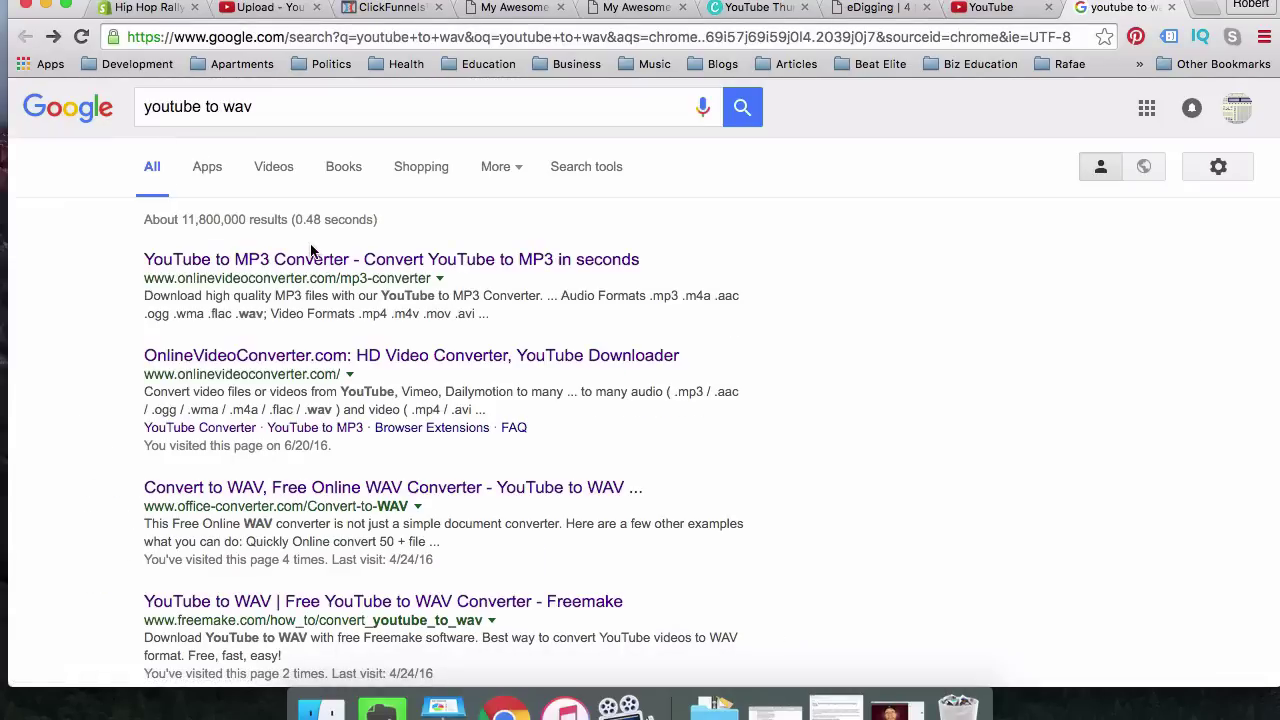
pyautogui.click(318, 261)
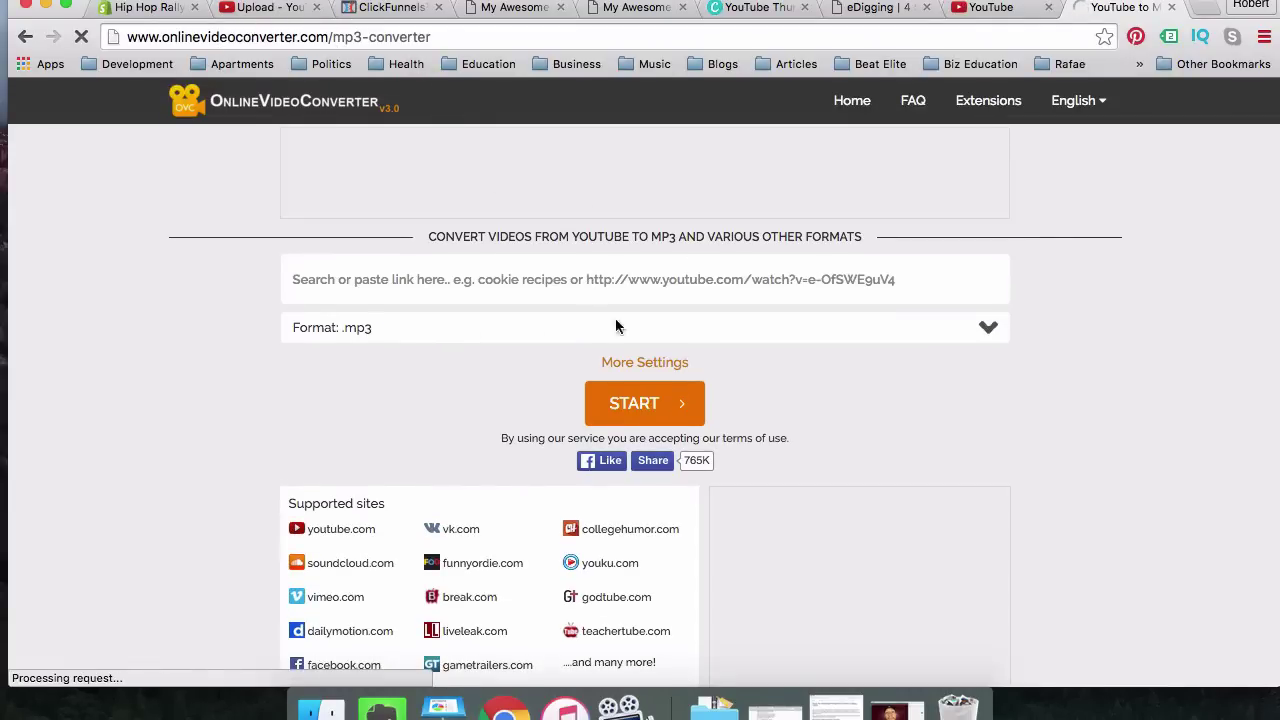
pyautogui.click(986, 332)
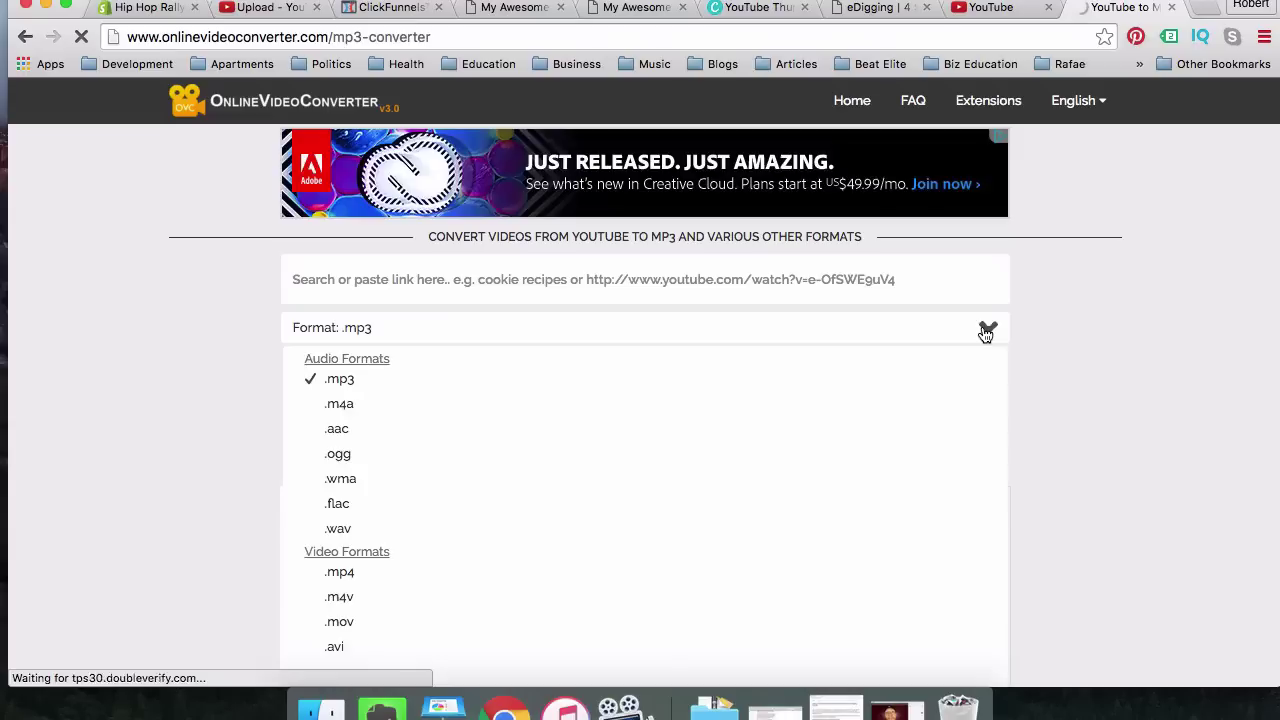
pyautogui.click(340, 530)
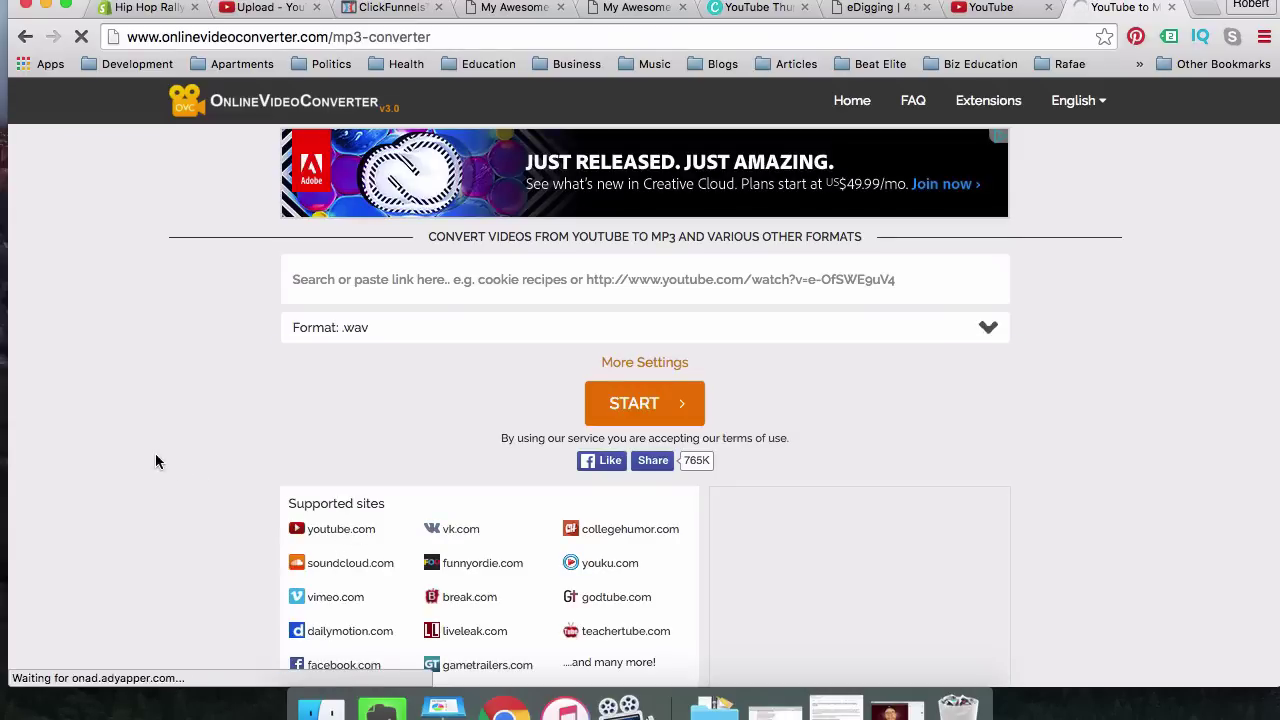
# Step: Search YouTube for 'psyhadelic rock' and browse the results
pyautogui.click(975, 9)
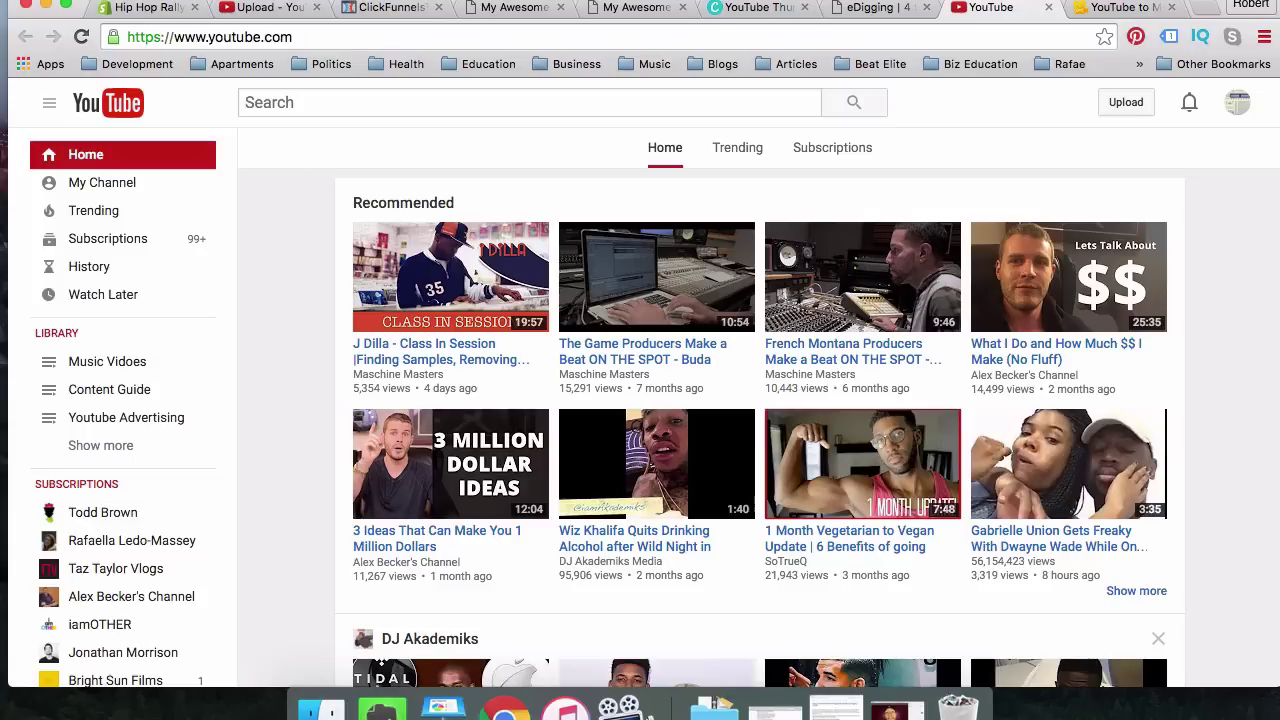
pyautogui.write('p')
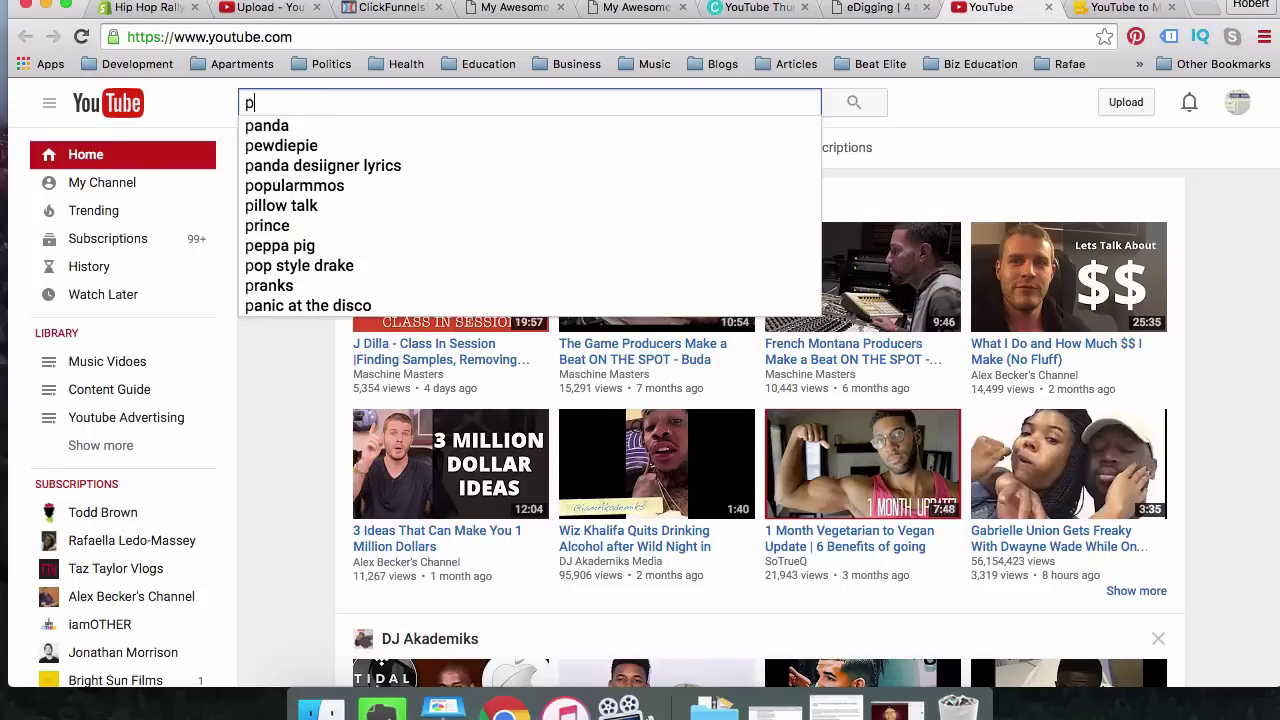
pyautogui.write('syhadelic rock')
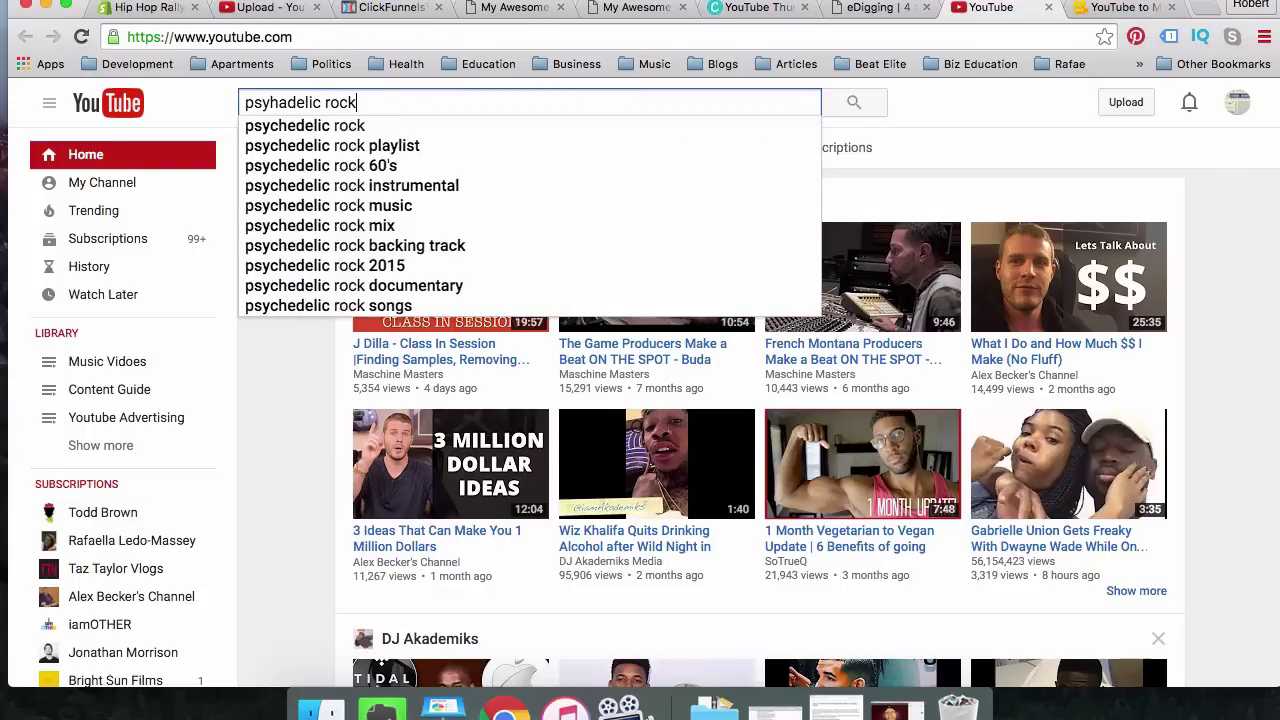
pyautogui.press('Return')
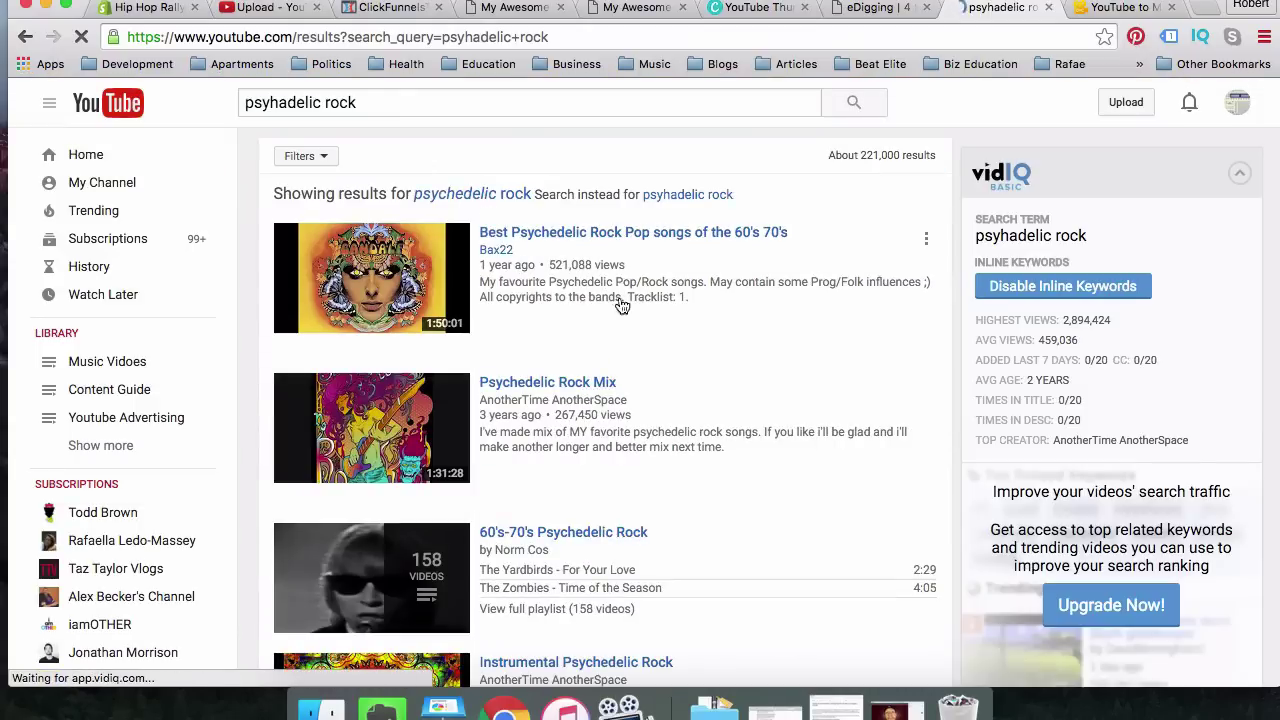
pyautogui.scroll(-3, 560, 480)
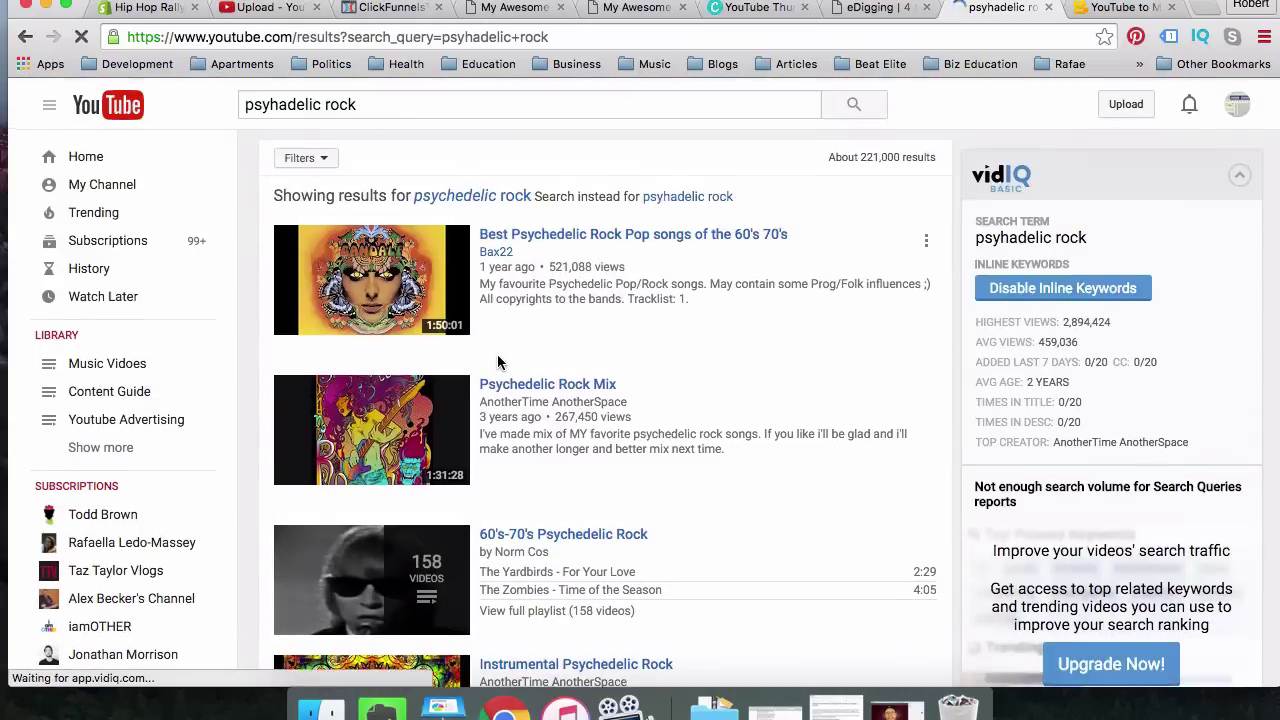
pyautogui.scroll(-5, 538, 410)
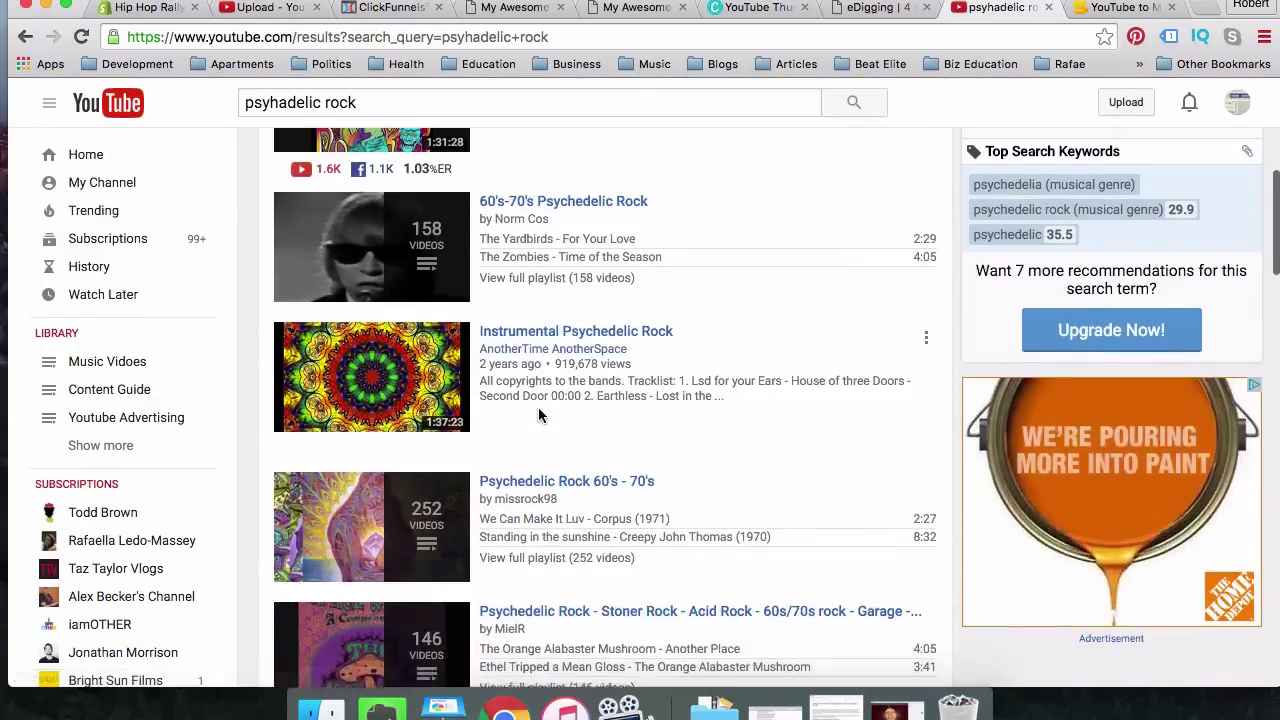
pyautogui.scroll(-5, 538, 407)
pyautogui.scroll(7, 538, 407)
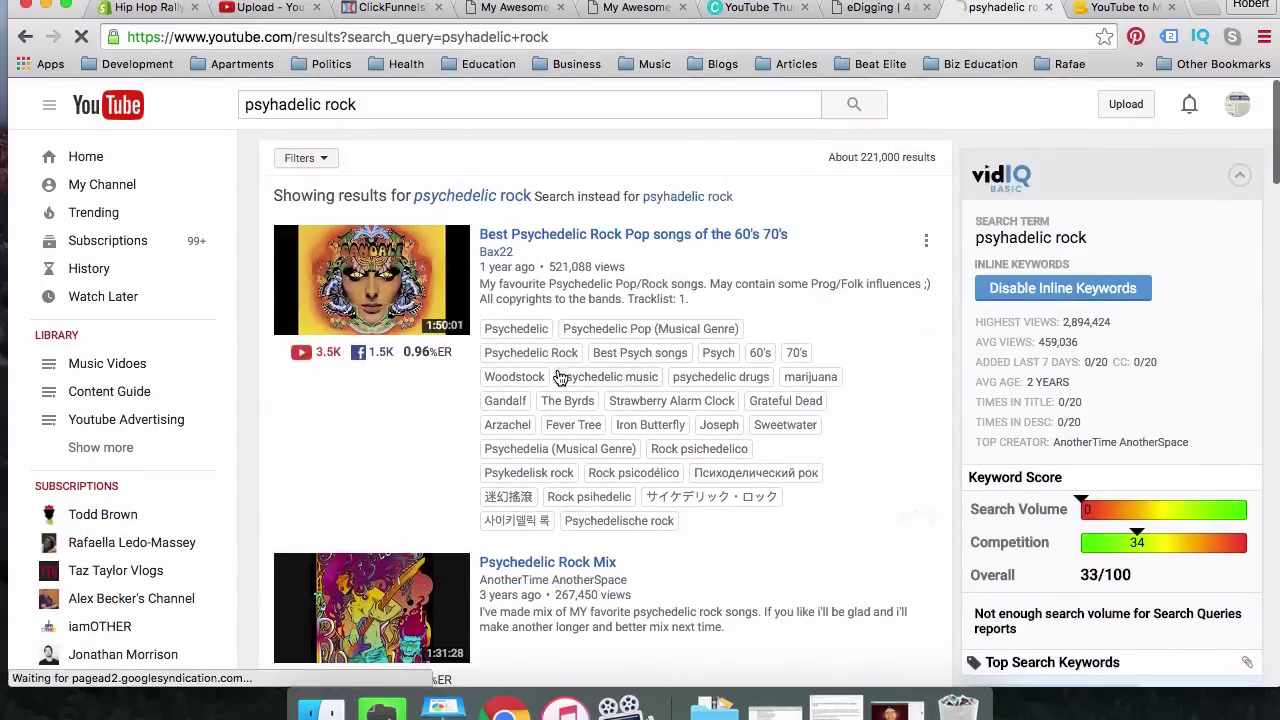
pyautogui.scroll(-10, 545, 375)
pyautogui.scroll(-3, 535, 372)
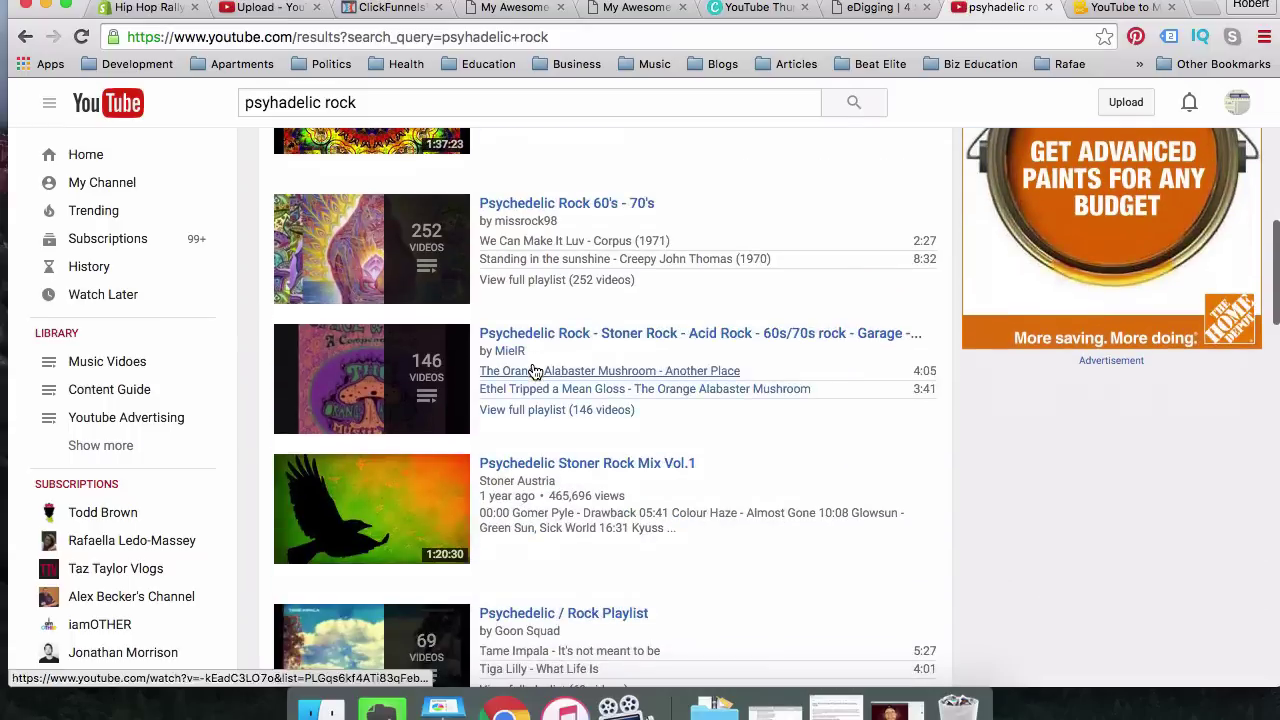
# Step: Open the full 146-video playlist and scroll down to The Fraternity of Man - Bikini Baby
pyautogui.click(540, 411)
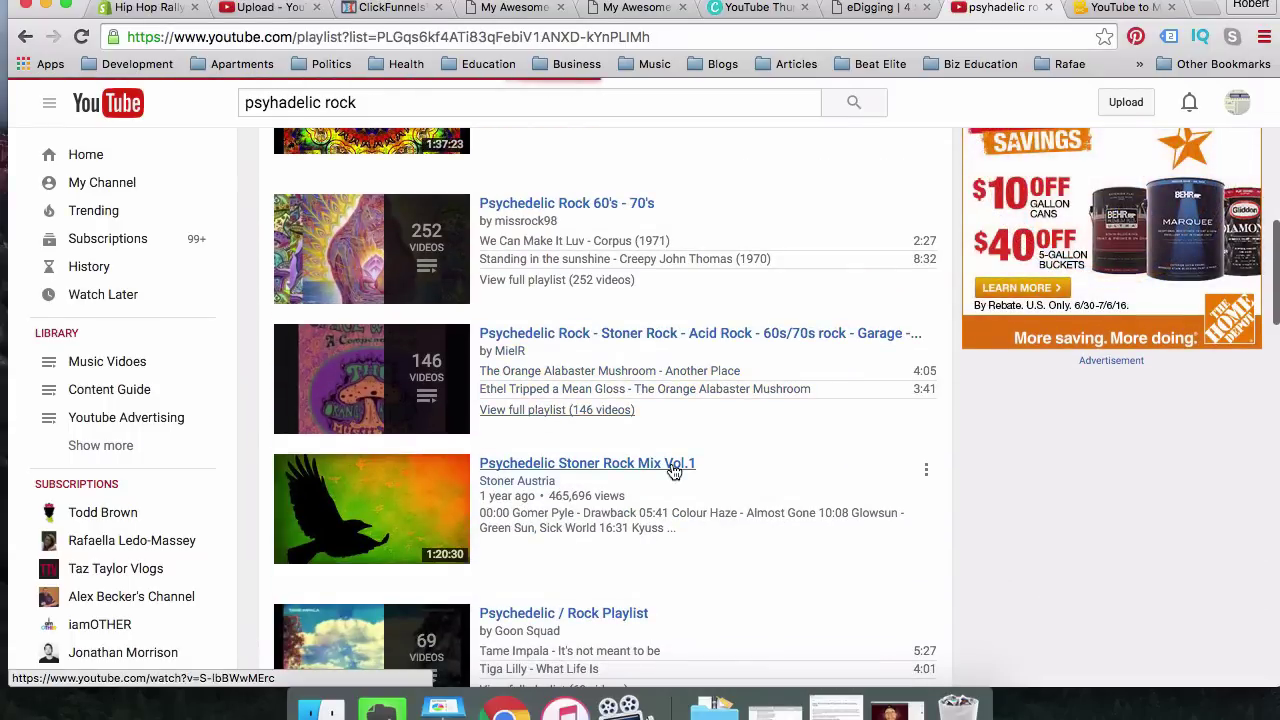
pyautogui.scroll(-4, 665, 460)
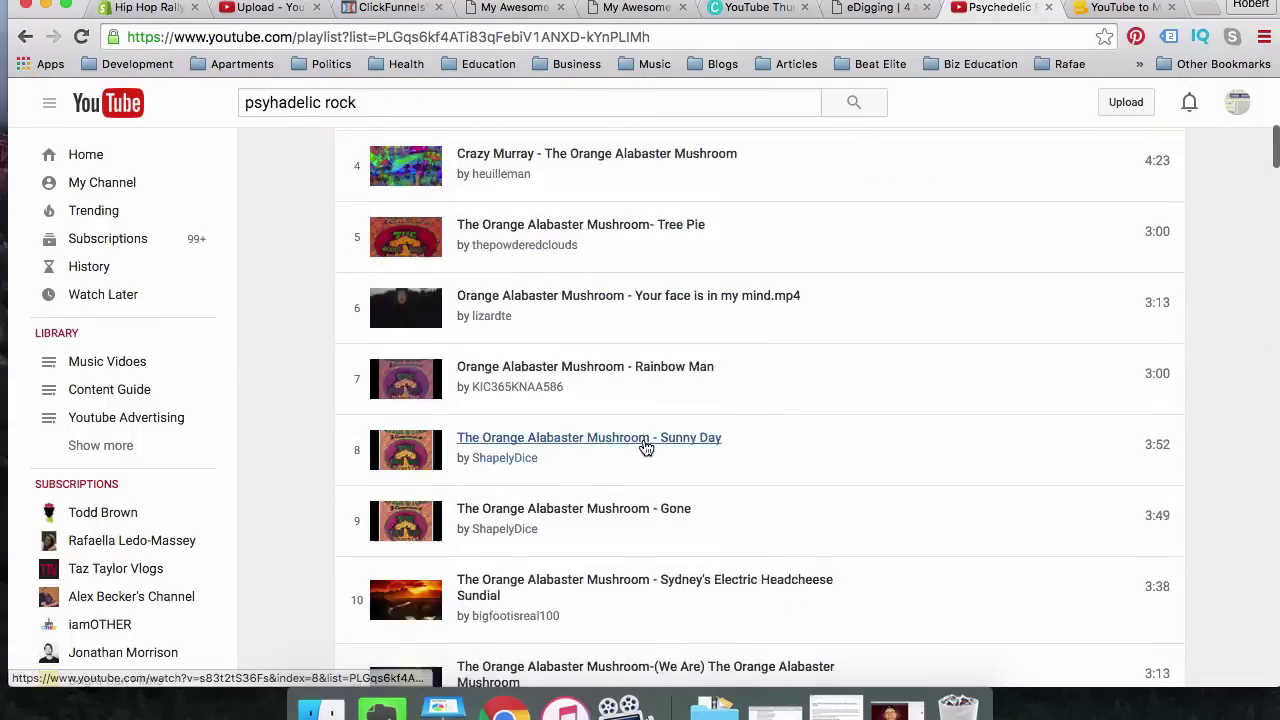
pyautogui.scroll(-10, 640, 445)
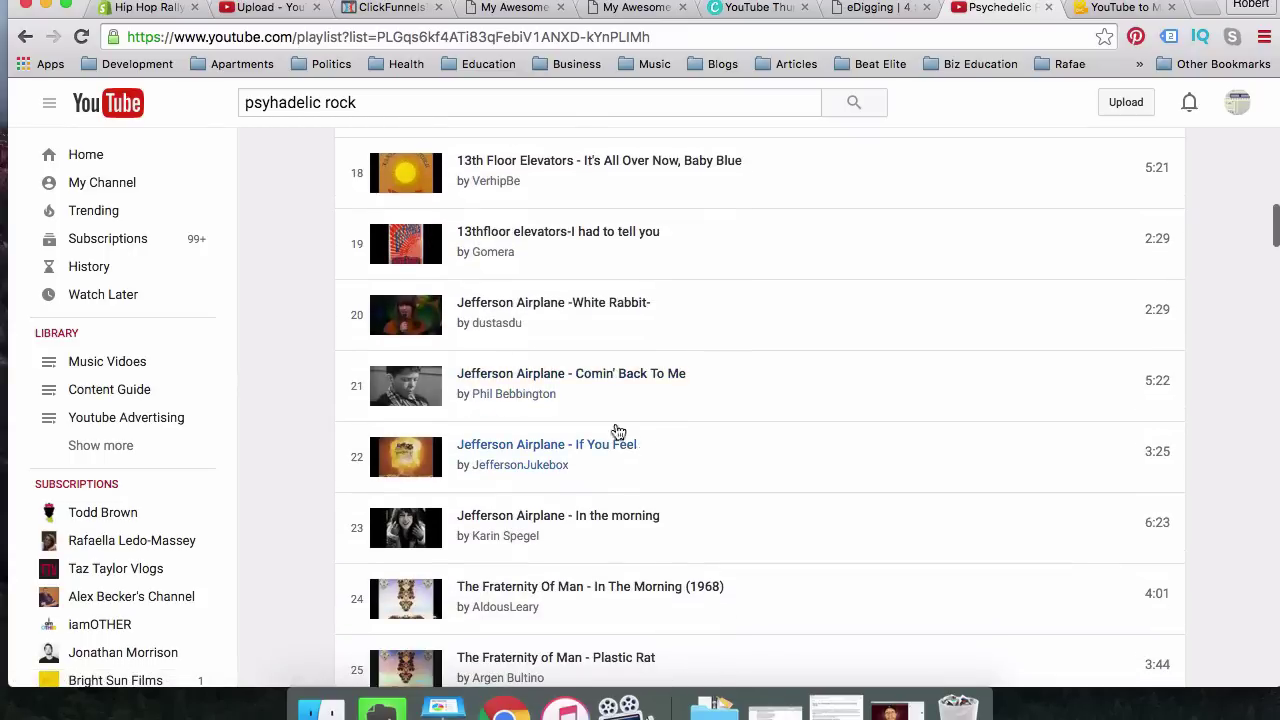
pyautogui.scroll(-5, 545, 405)
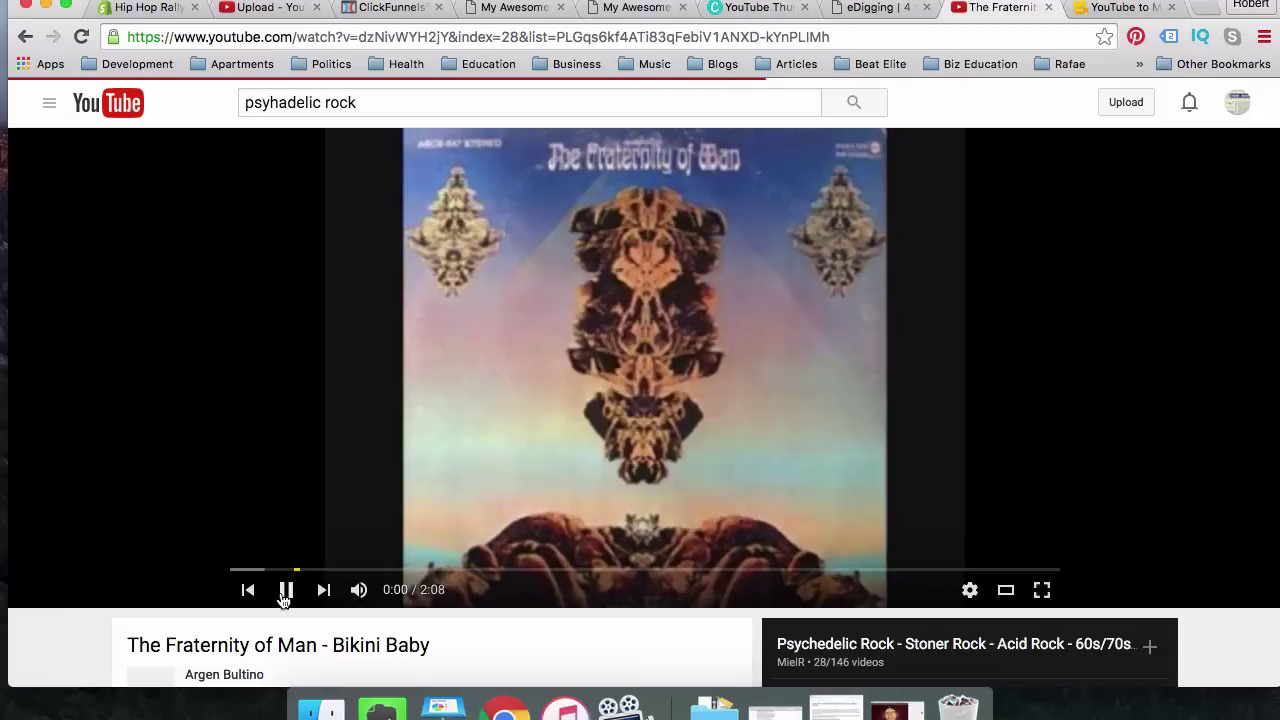
# Step: Pause Bikini Baby, paste its link into OnlineVideoConverter and start the .wav conversion
pyautogui.click(285, 592)
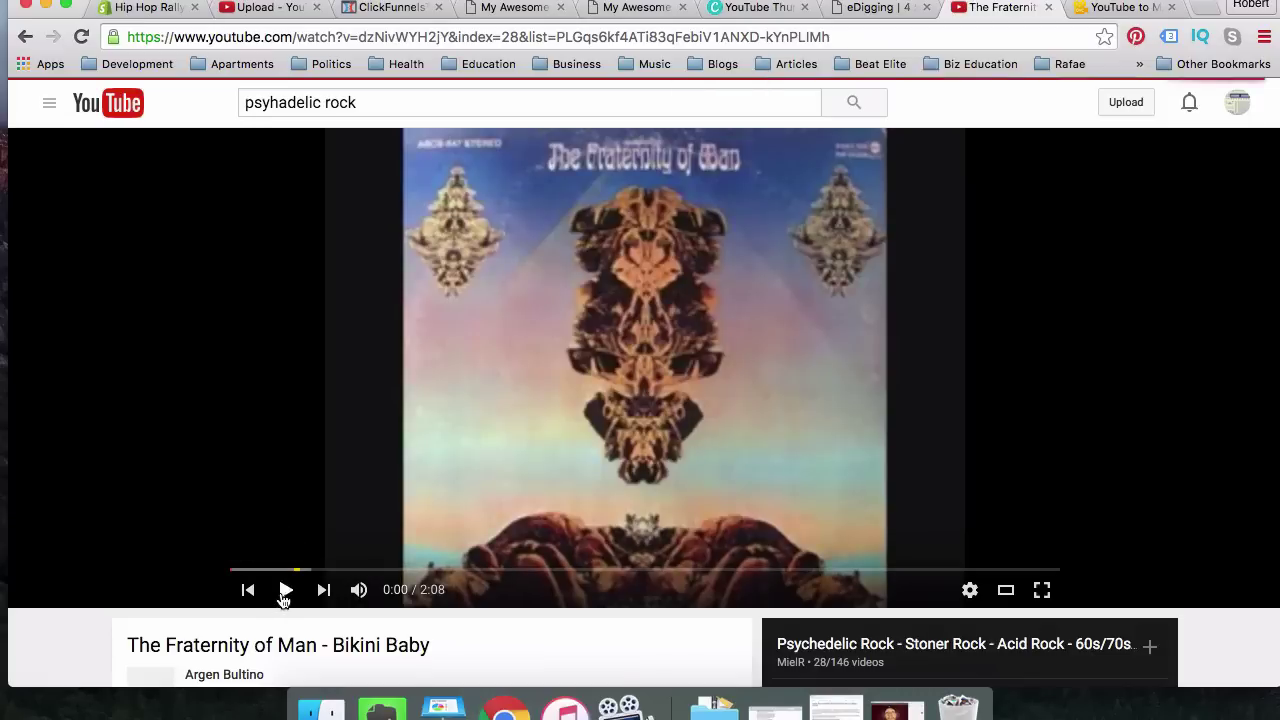
pyautogui.click(412, 35)
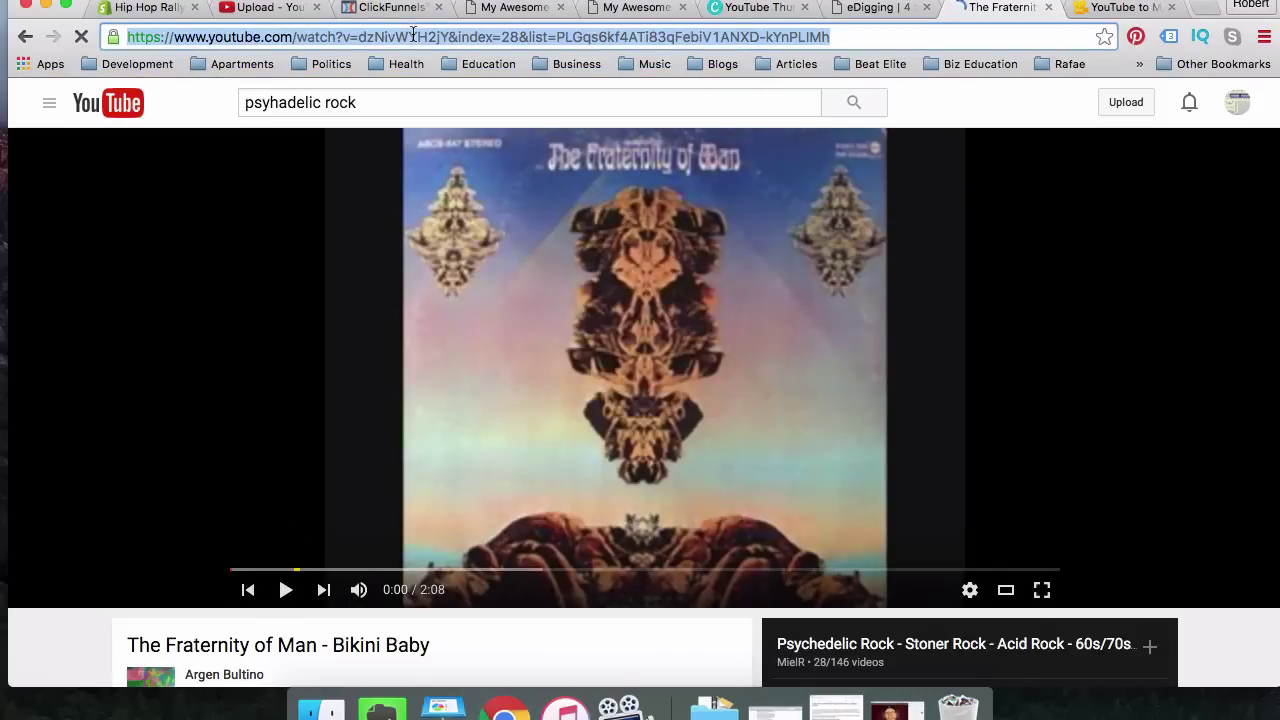
pyautogui.click(1085, 16)
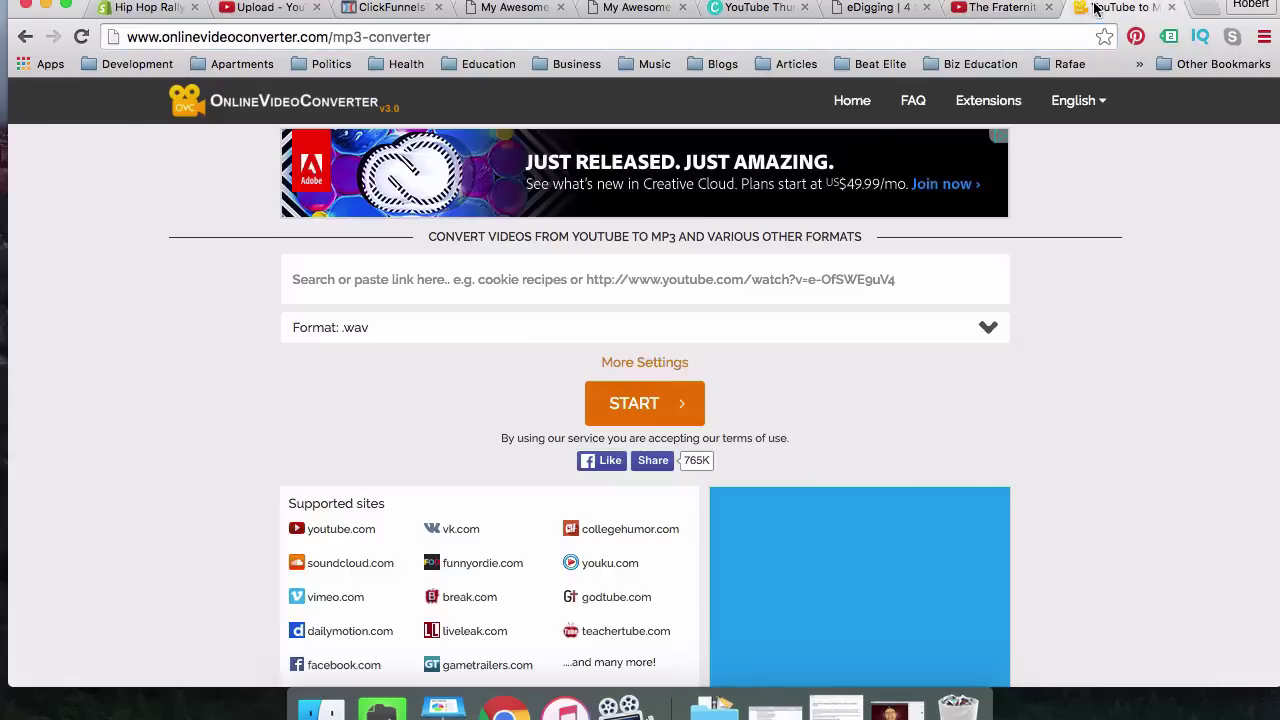
pyautogui.click(632, 268)
pyautogui.write('https://www.youtube.com/watch?v=dzNivWYH2jY&index=28&list=PLGqs6kf4ATi83qFebiV1ANXD-kYnPLIMh')
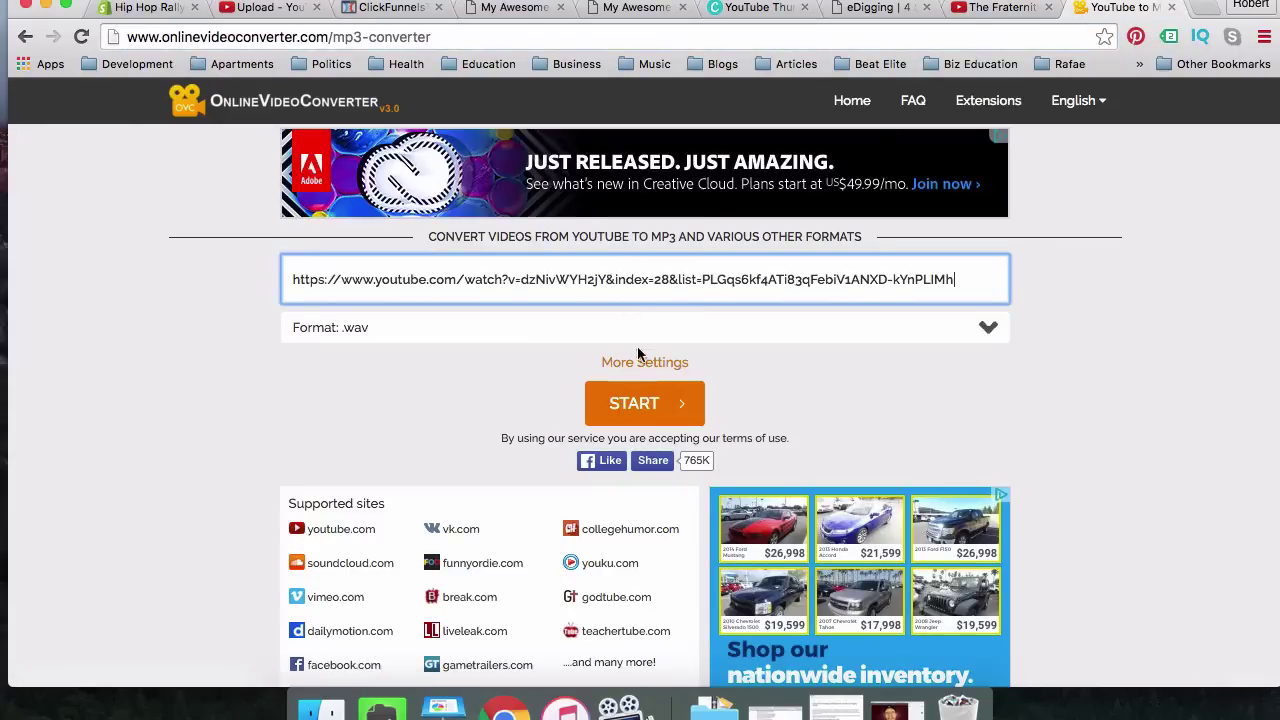
pyautogui.click(638, 404)
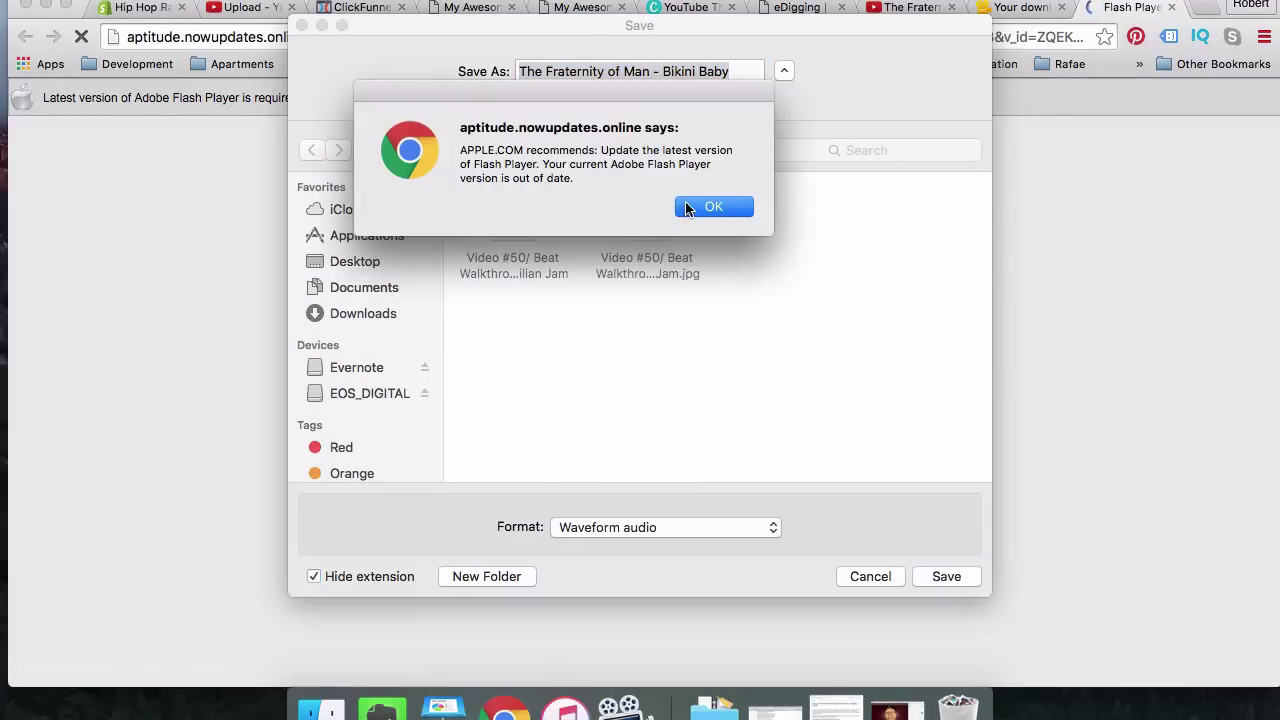
# Step: Dismiss the Flash Player alert and browse the save dialog to Desktop > eCrate > July > Week 1
pyautogui.click(707, 205)
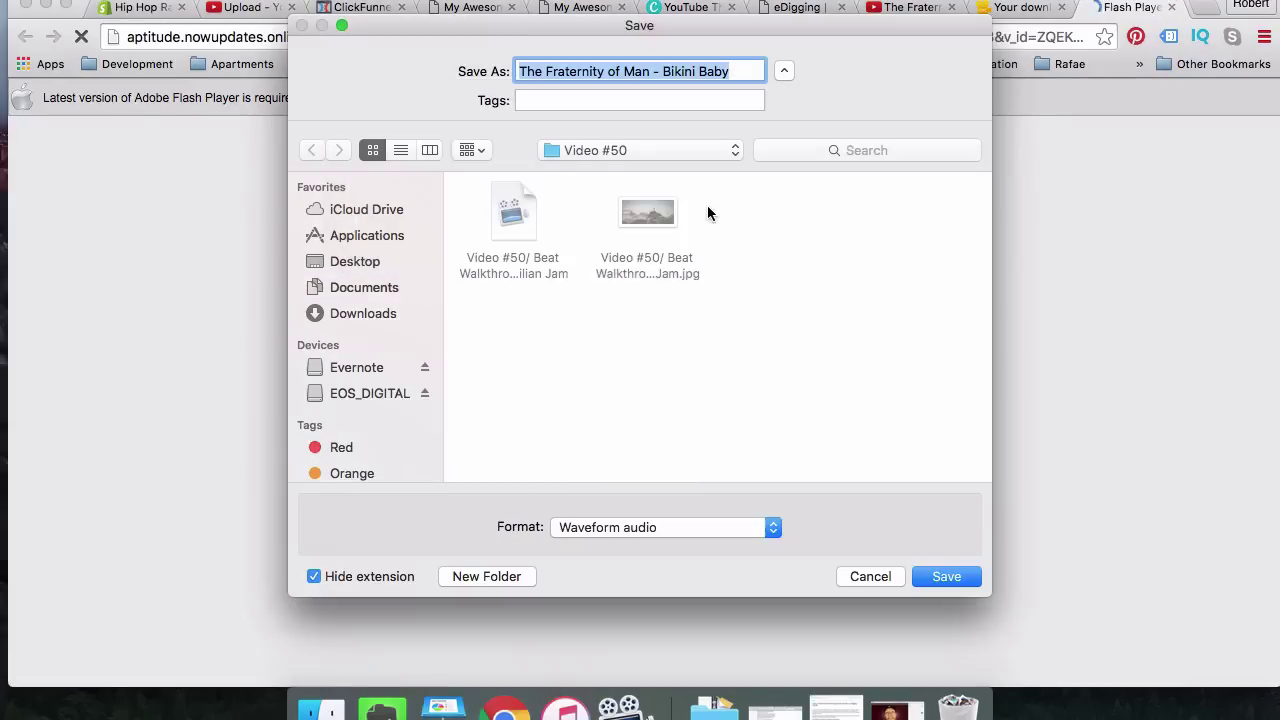
pyautogui.click(363, 264)
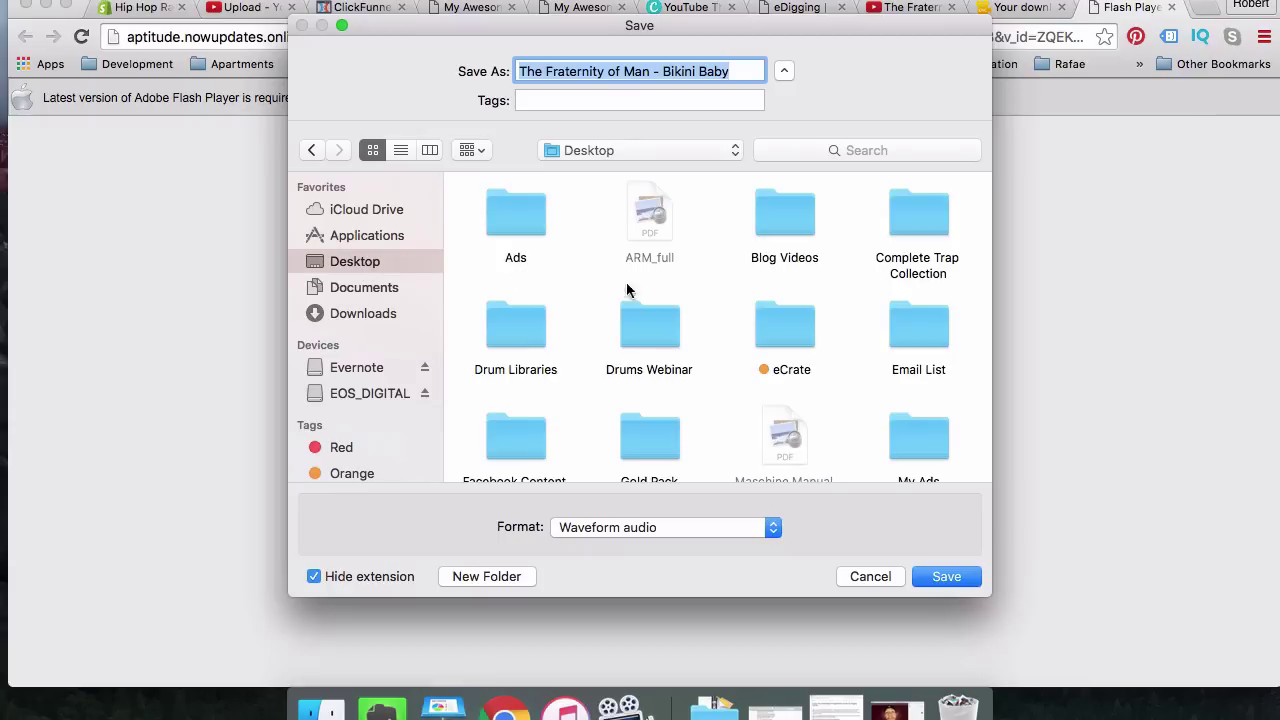
pyautogui.scroll(-5, 799, 322)
pyautogui.click(799, 316)
pyautogui.scroll(-3, 777, 461)
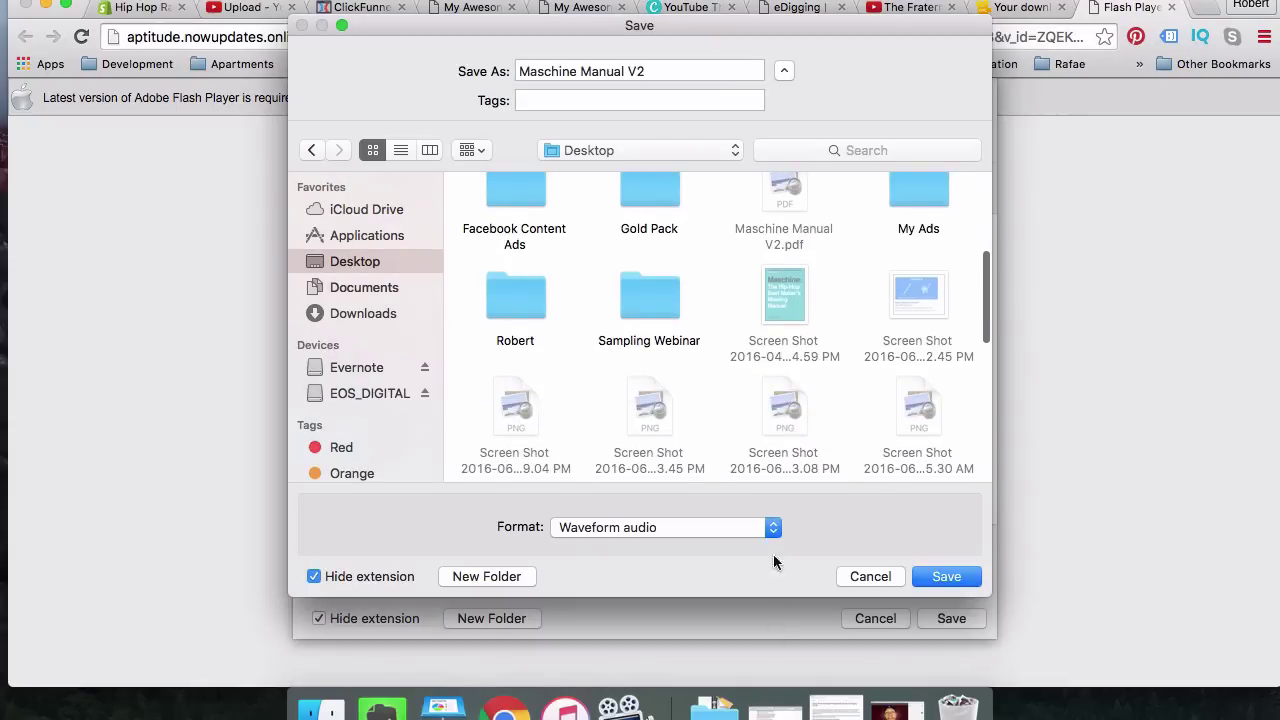
pyautogui.scroll(5, 777, 209)
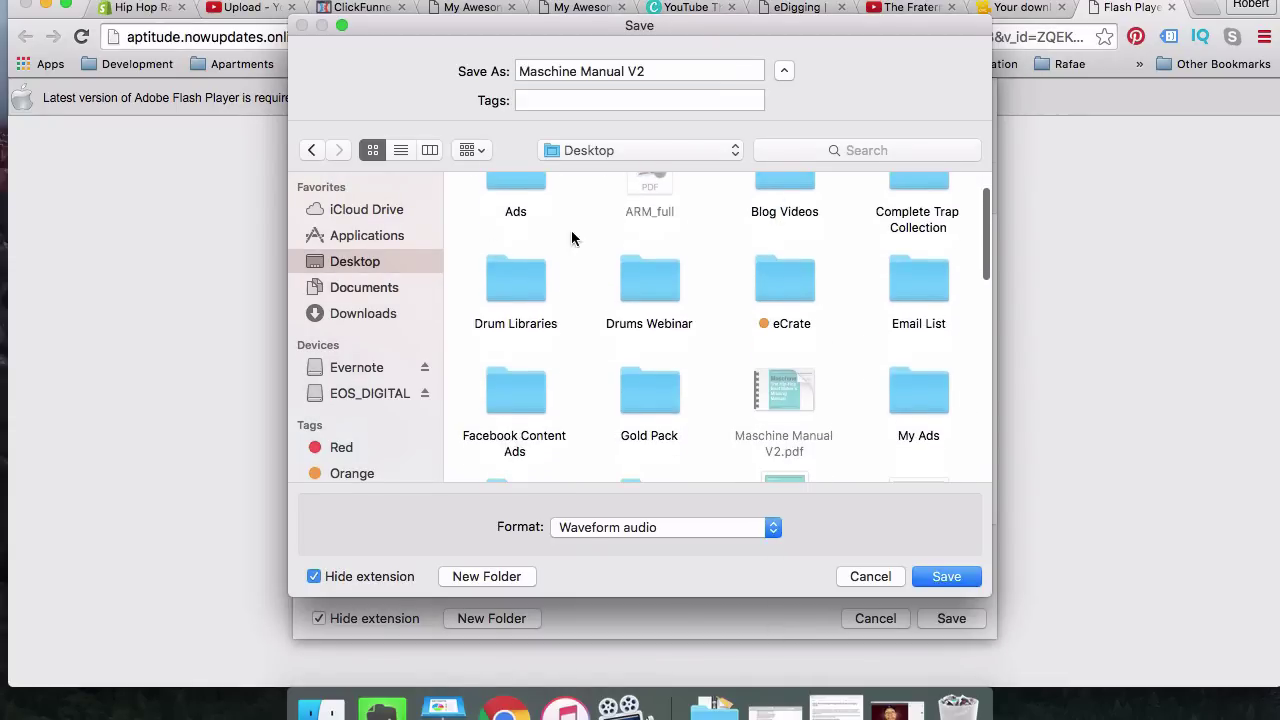
pyautogui.doubleClick(781, 288)
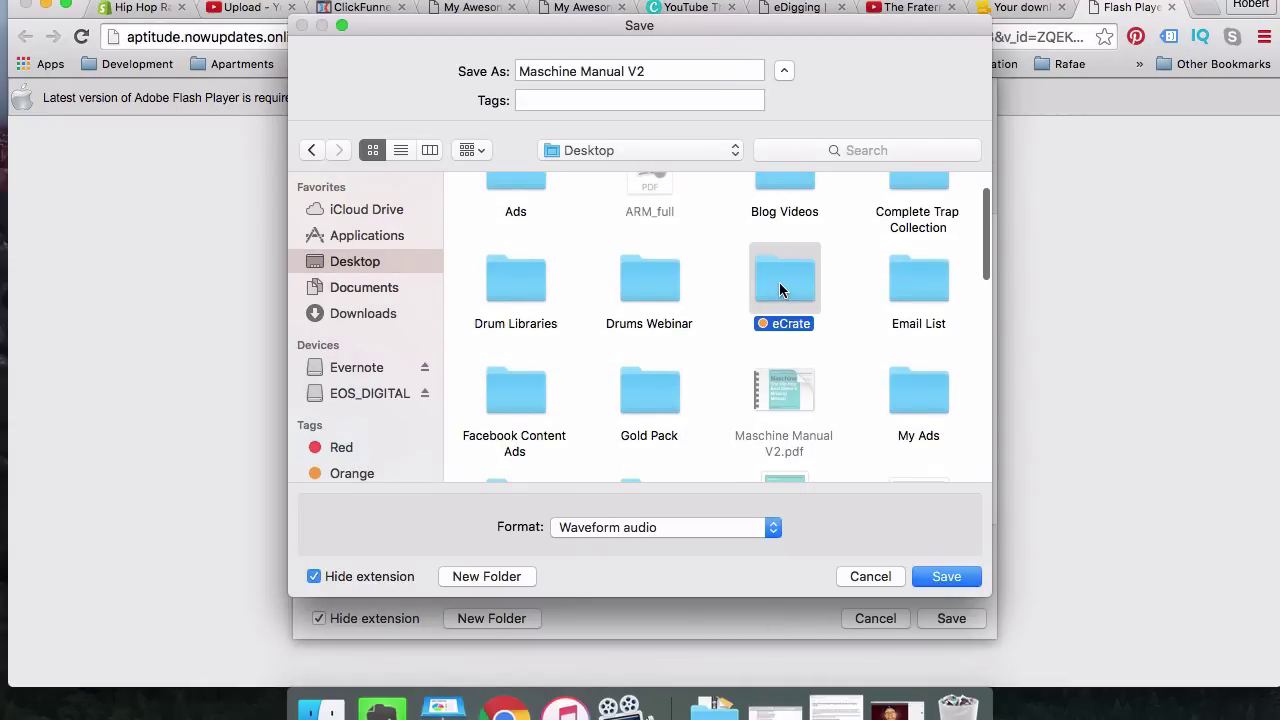
pyautogui.click(651, 230)
pyautogui.doubleClick(651, 230)
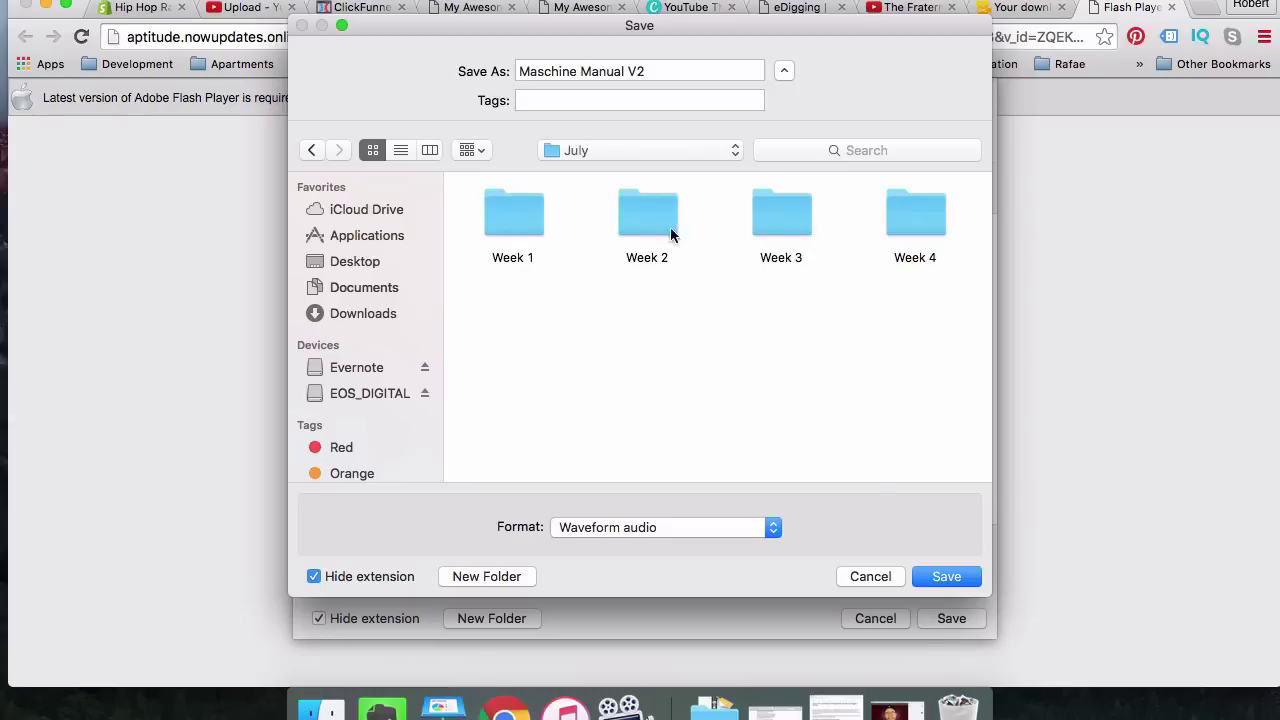
pyautogui.doubleClick(503, 230)
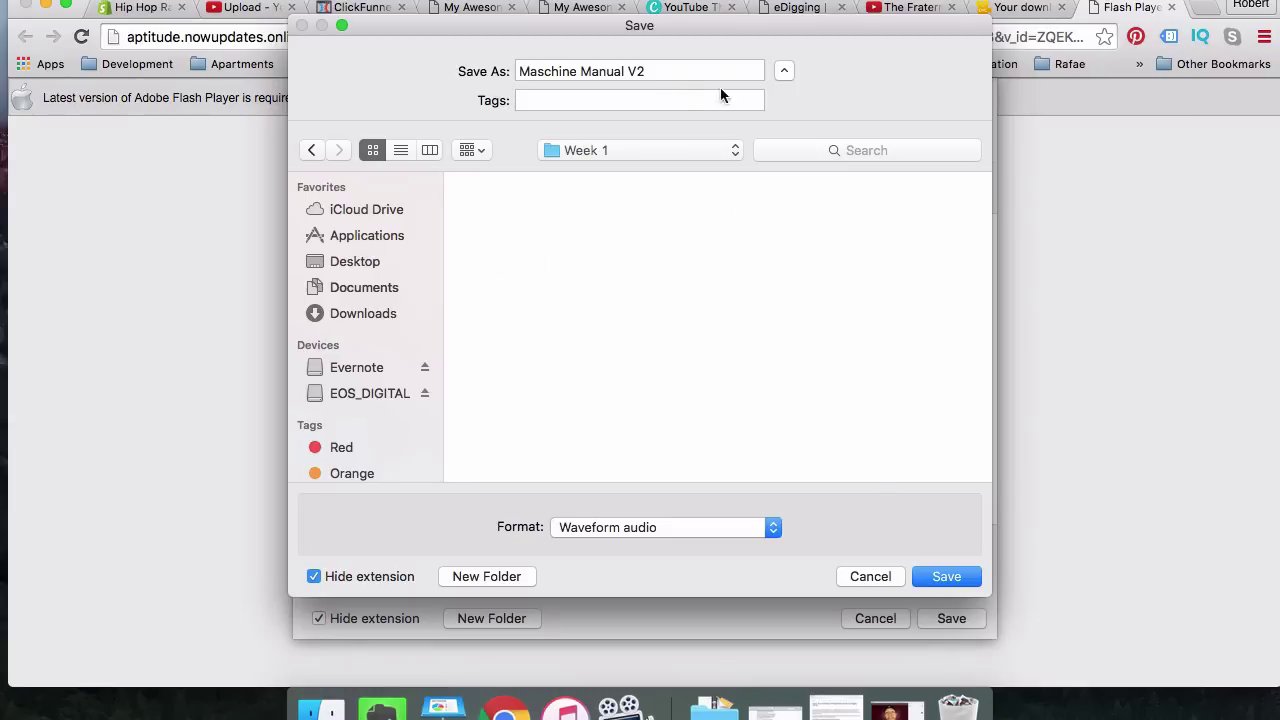
# Step: Cancel the Maschine Manual and AdobeFlashPlayer downloads and close the Flash Player tab
pyautogui.click(864, 578)
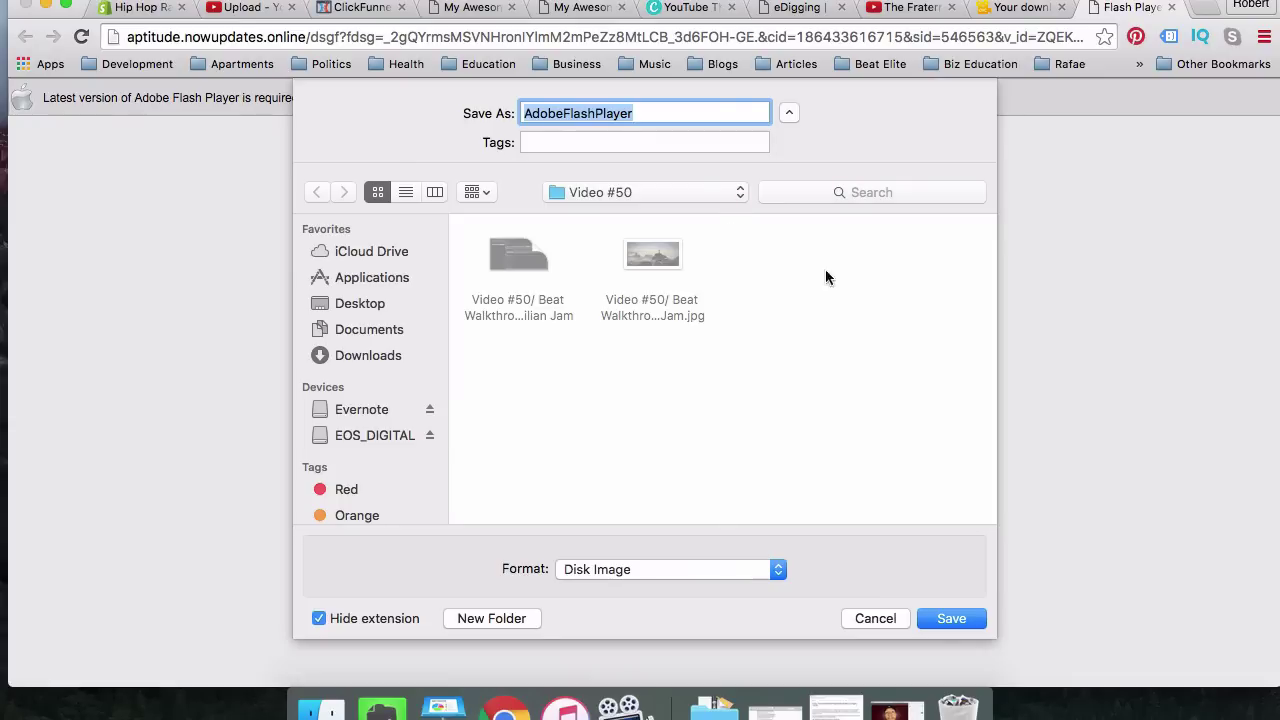
pyautogui.click(875, 618)
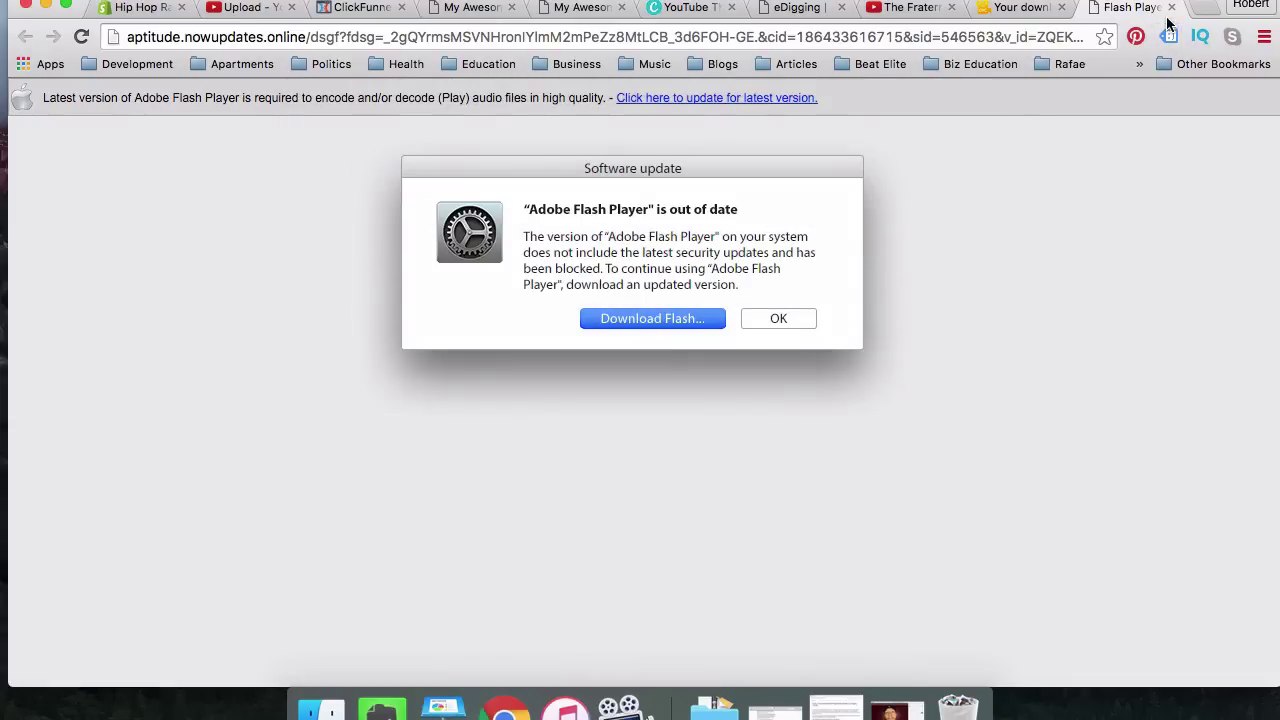
pyautogui.click(1171, 7)
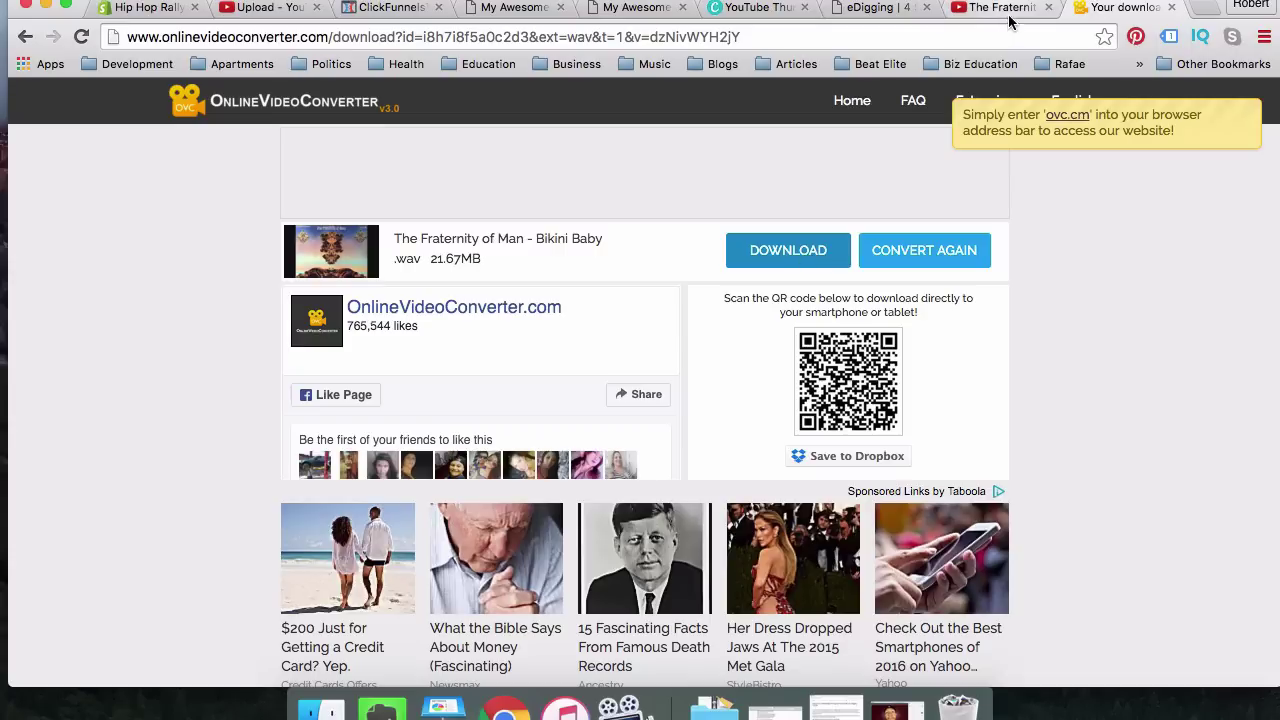
# Step: Download the Bikini Baby .wav and save it to Desktop > eCrate > July > Week 1
pyautogui.click(805, 252)
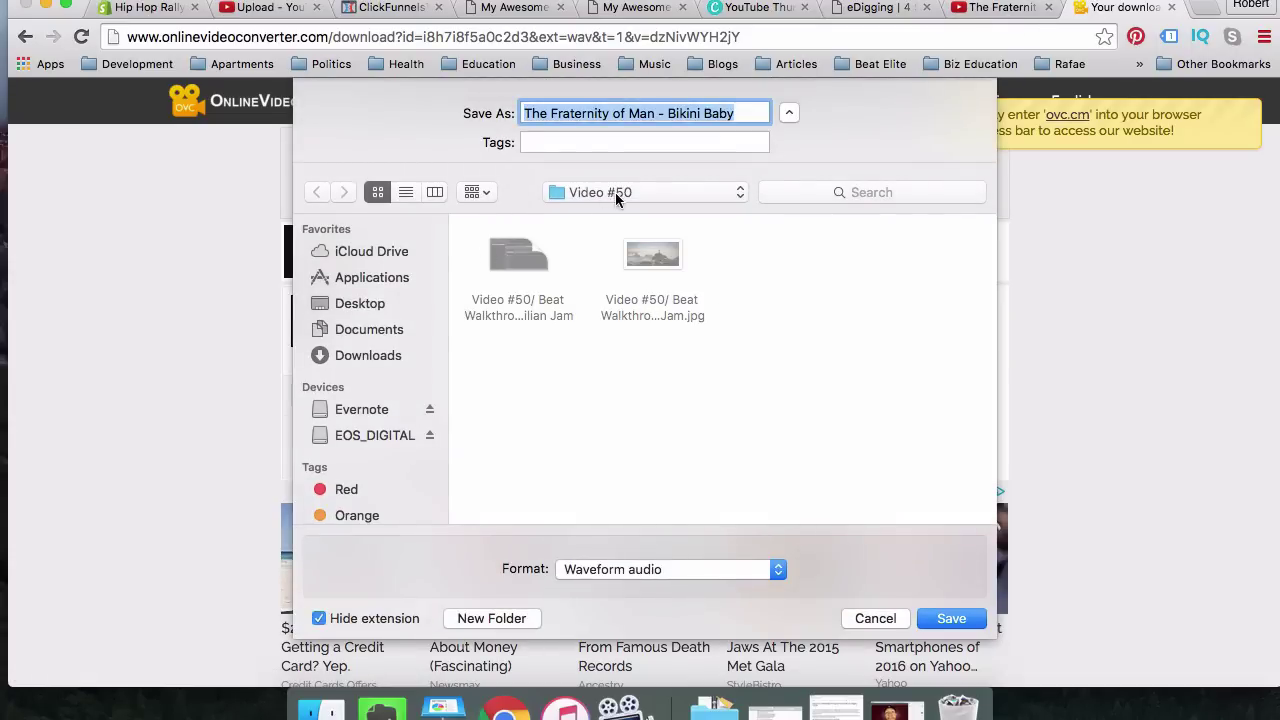
pyautogui.click(367, 302)
pyautogui.doubleClick(785, 366)
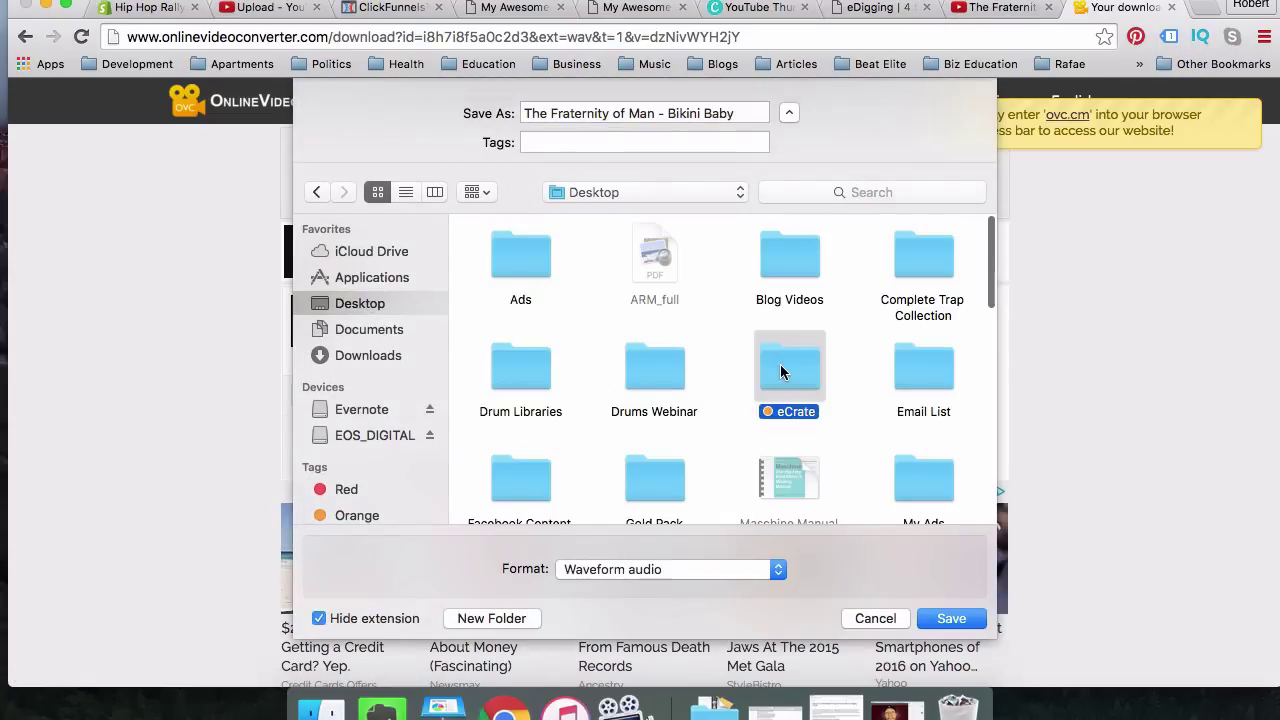
pyautogui.doubleClick(670, 256)
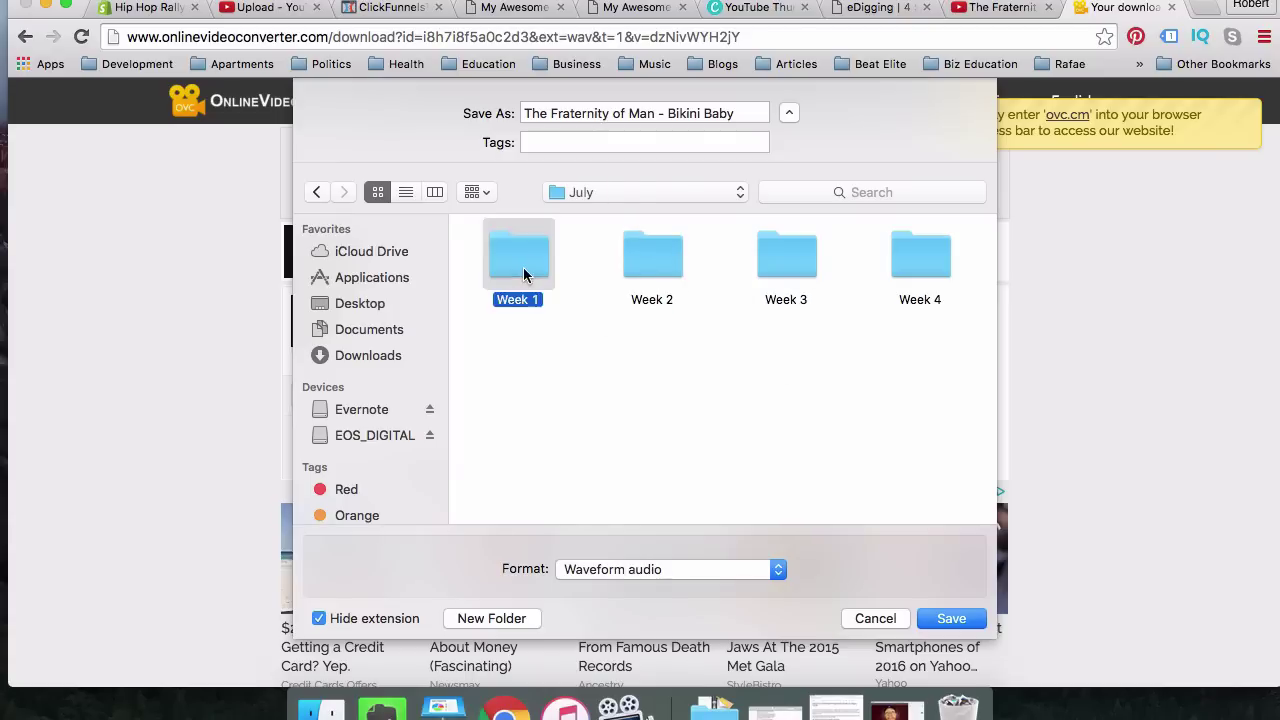
pyautogui.doubleClick(521, 262)
pyautogui.click(952, 619)
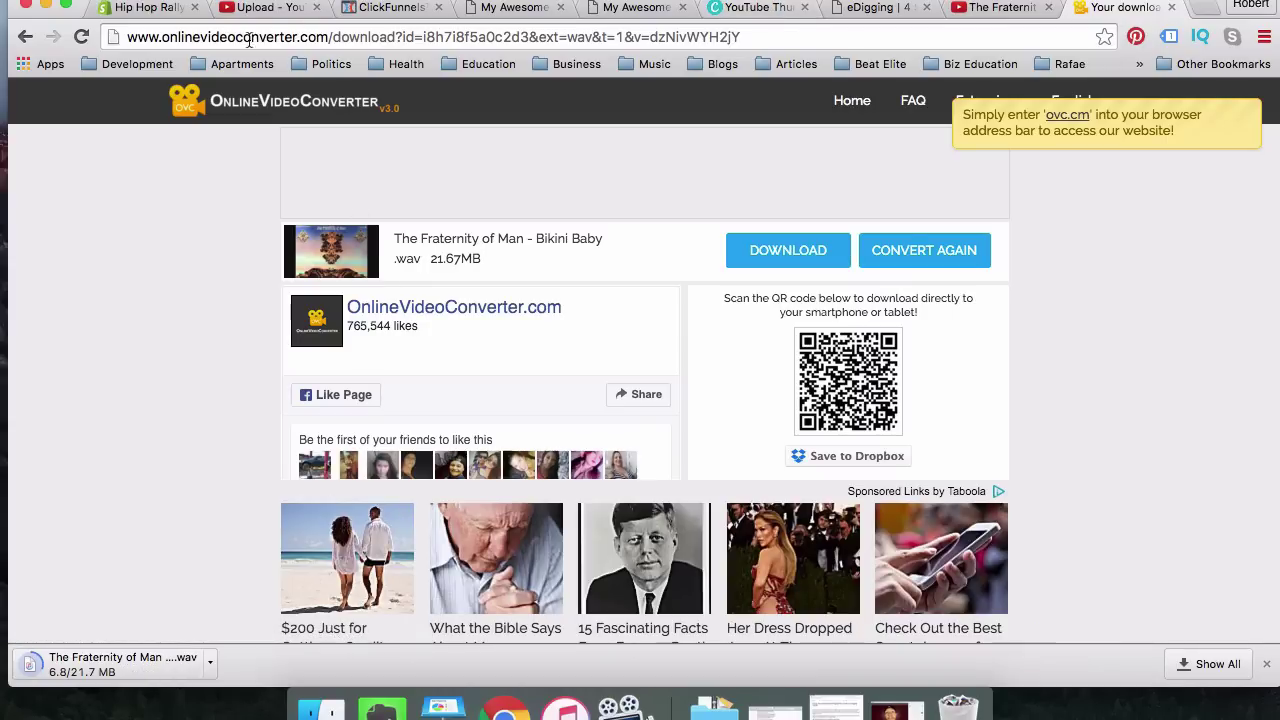
# Step: Confirm The Fraternity of Man - Bikini Baby.wav is in July › Week 1, then close Finder
pyautogui.click(46, 6)
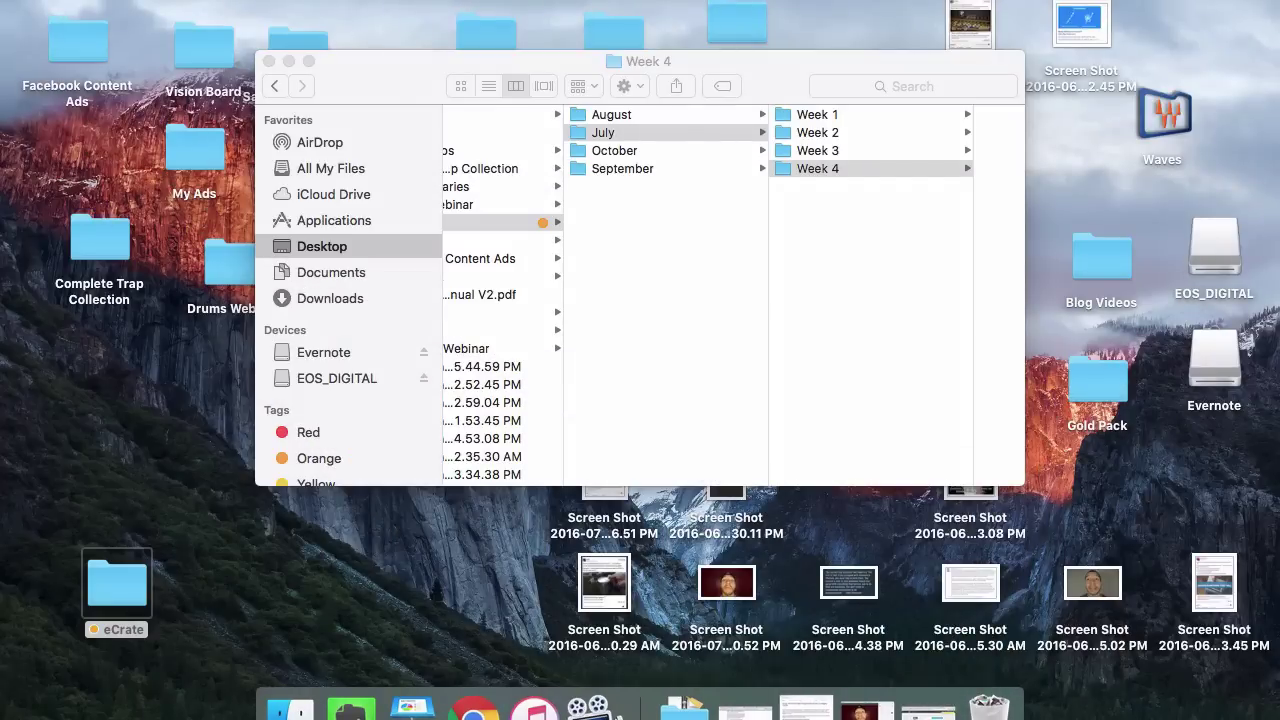
pyautogui.click(805, 116)
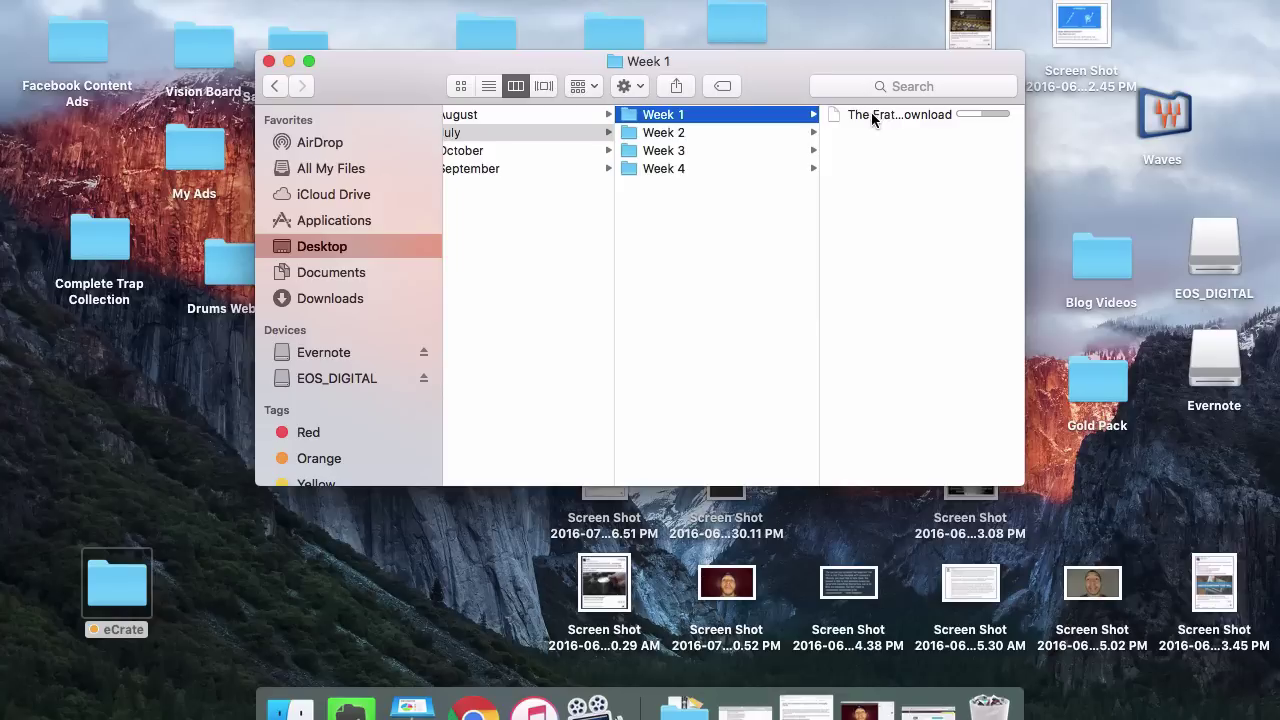
pyautogui.click(871, 114)
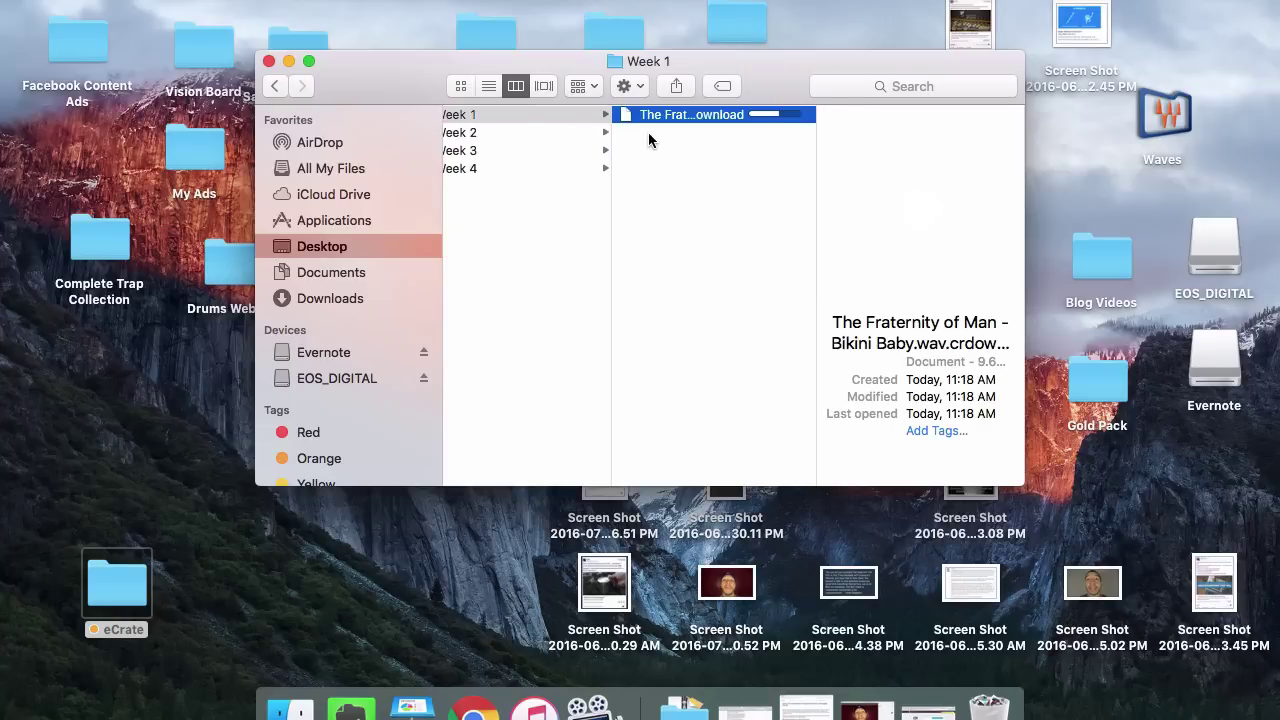
pyautogui.hscroll(-10, 648, 132)
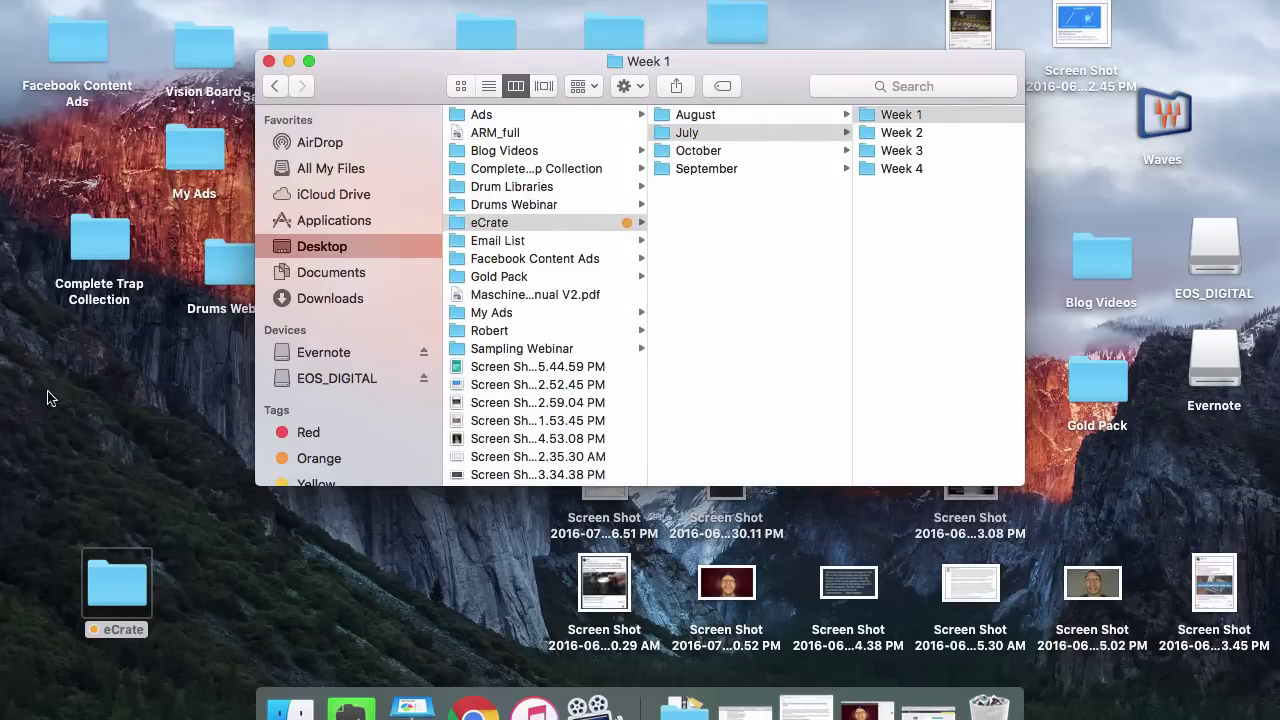
pyautogui.press('Right')
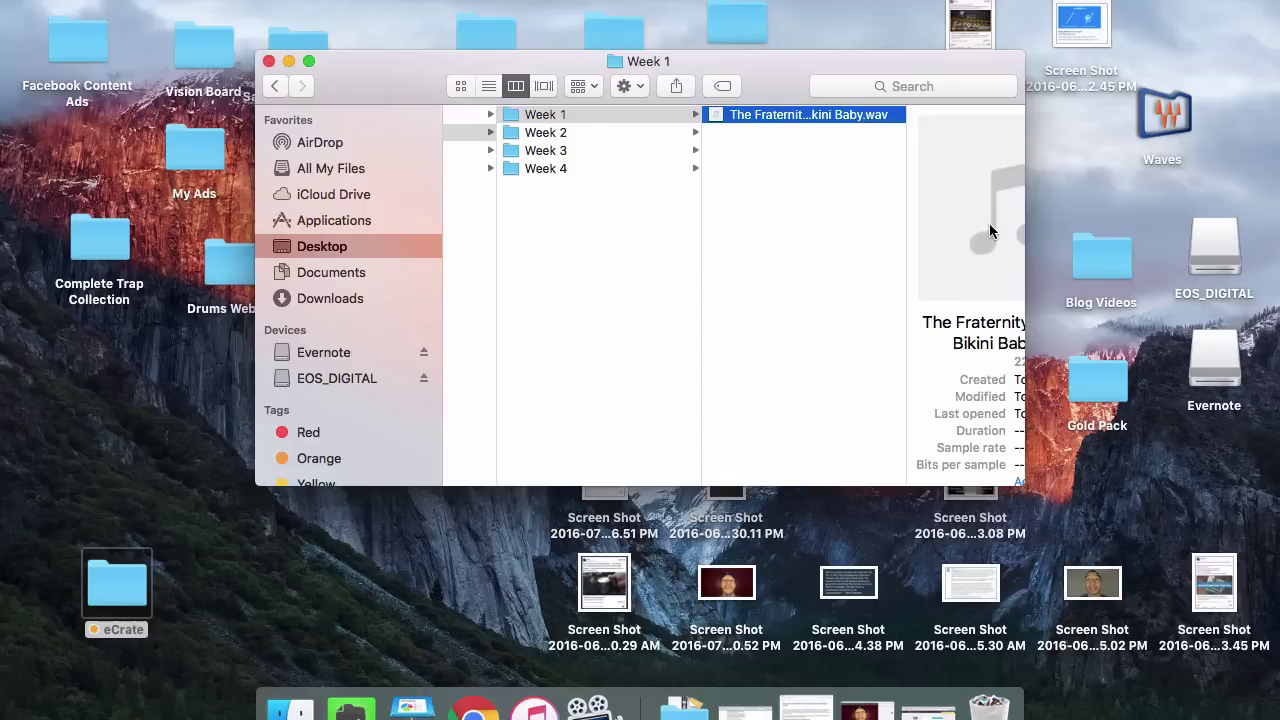
pyautogui.click(269, 61)
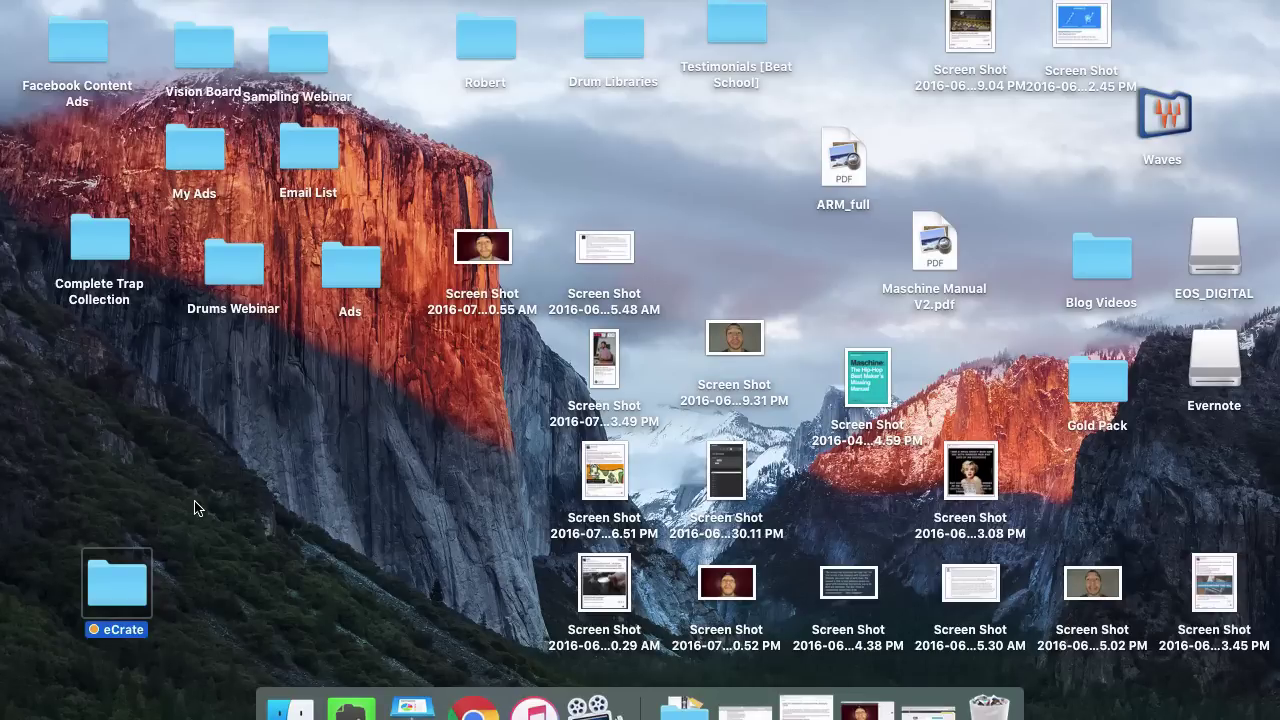
pyautogui.doubleClick(110, 565)
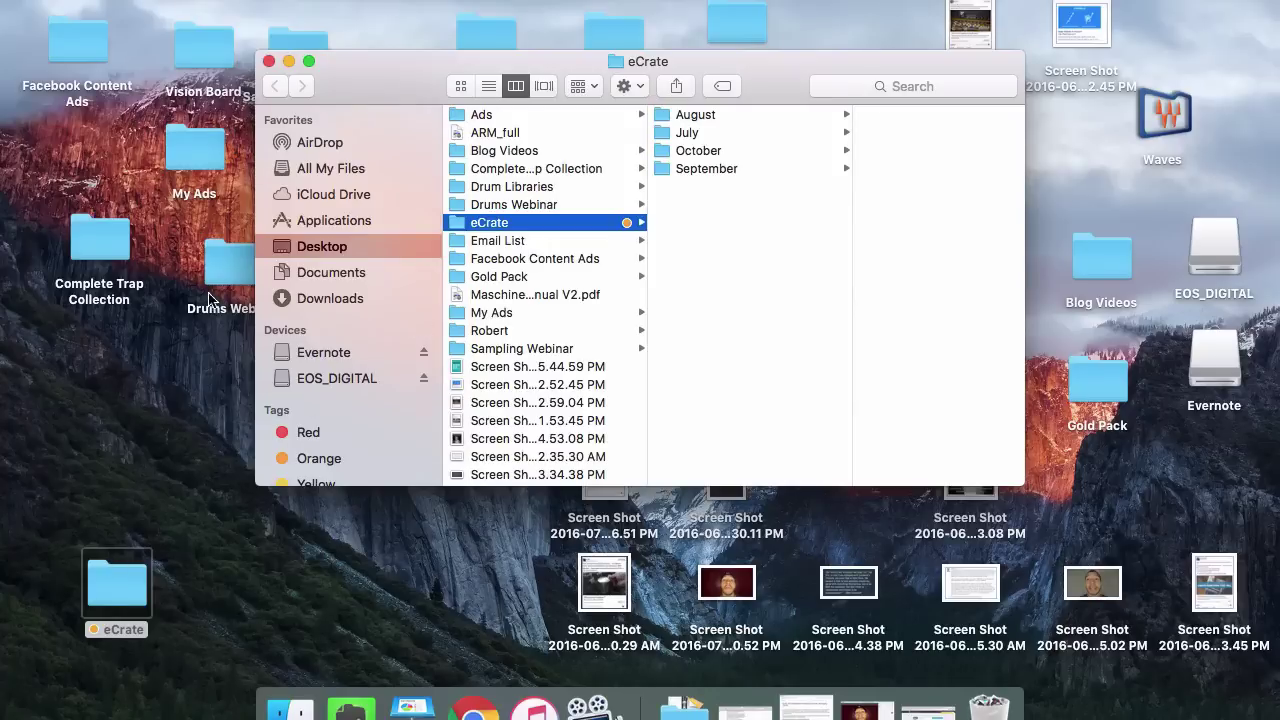
pyautogui.click(720, 133)
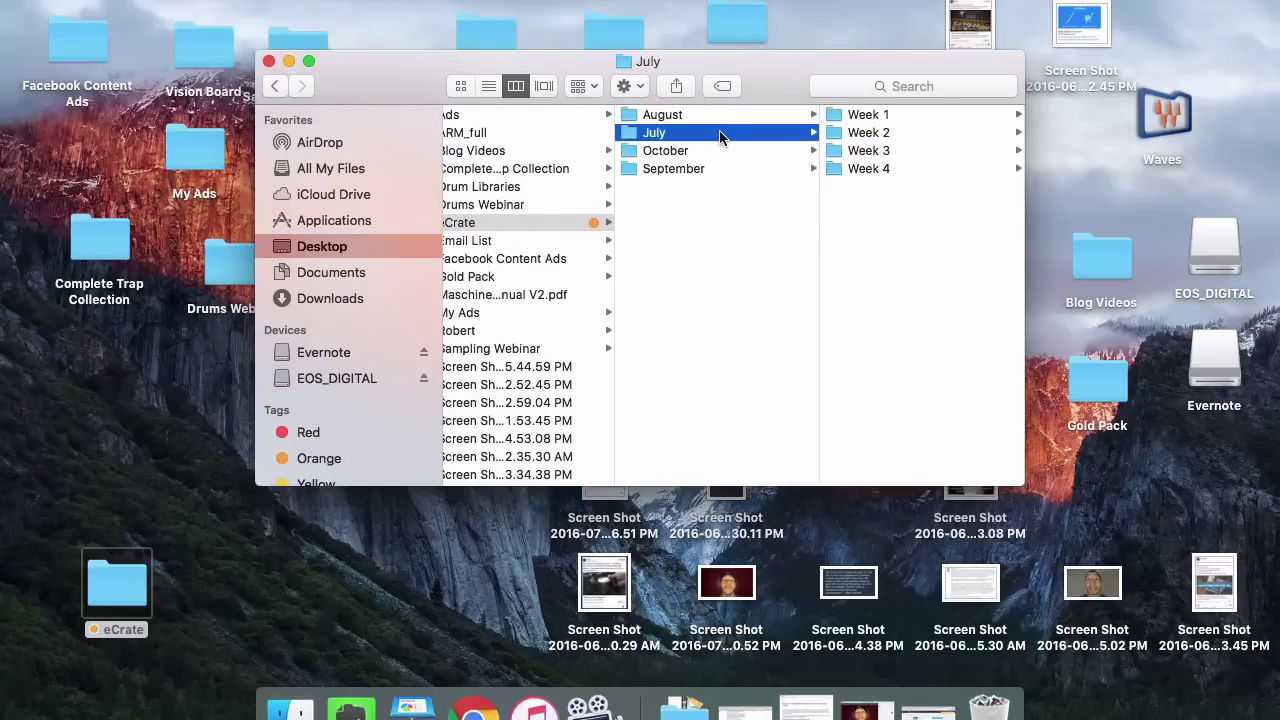
pyautogui.click(876, 115)
pyautogui.click(836, 116)
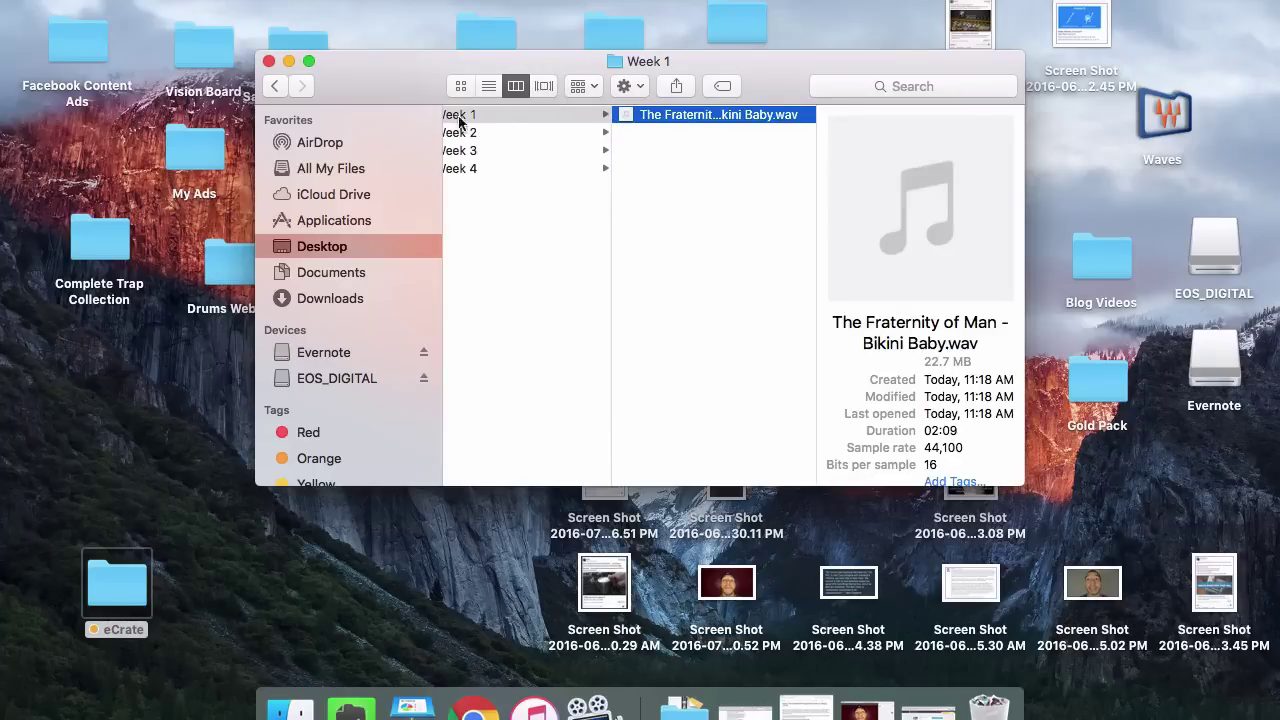
pyautogui.click(268, 62)
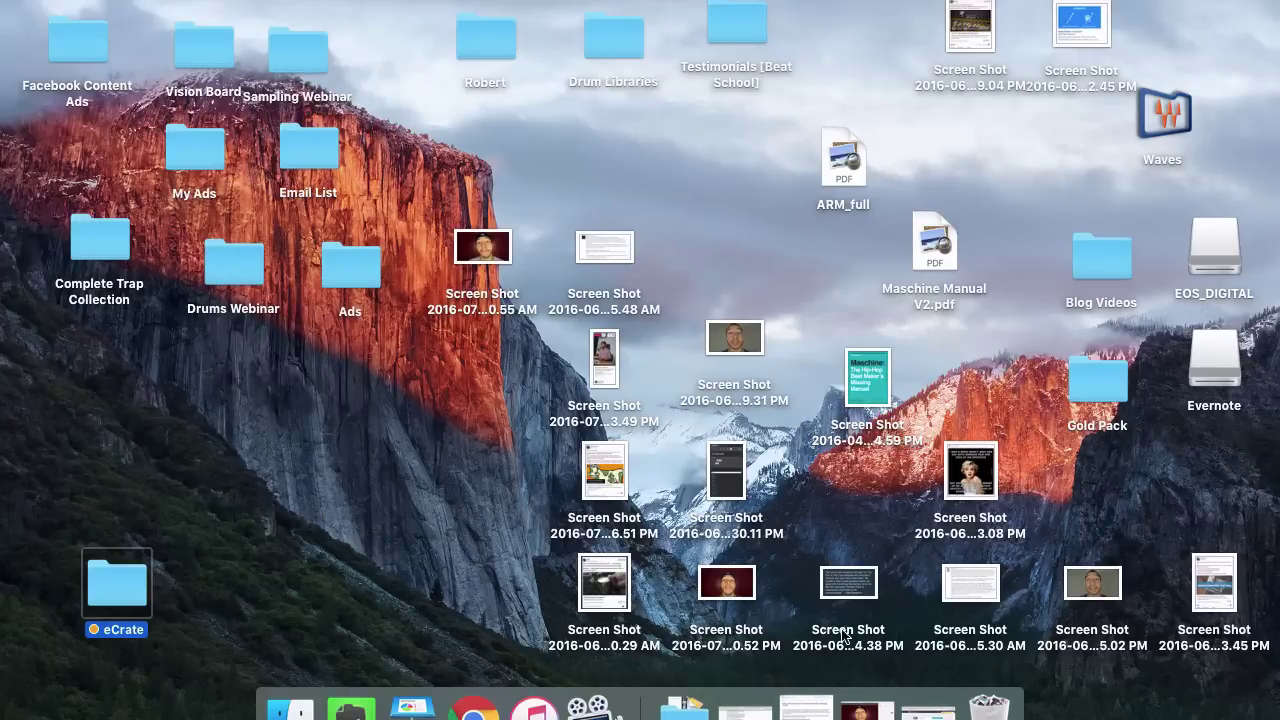
pyautogui.click(925, 707)
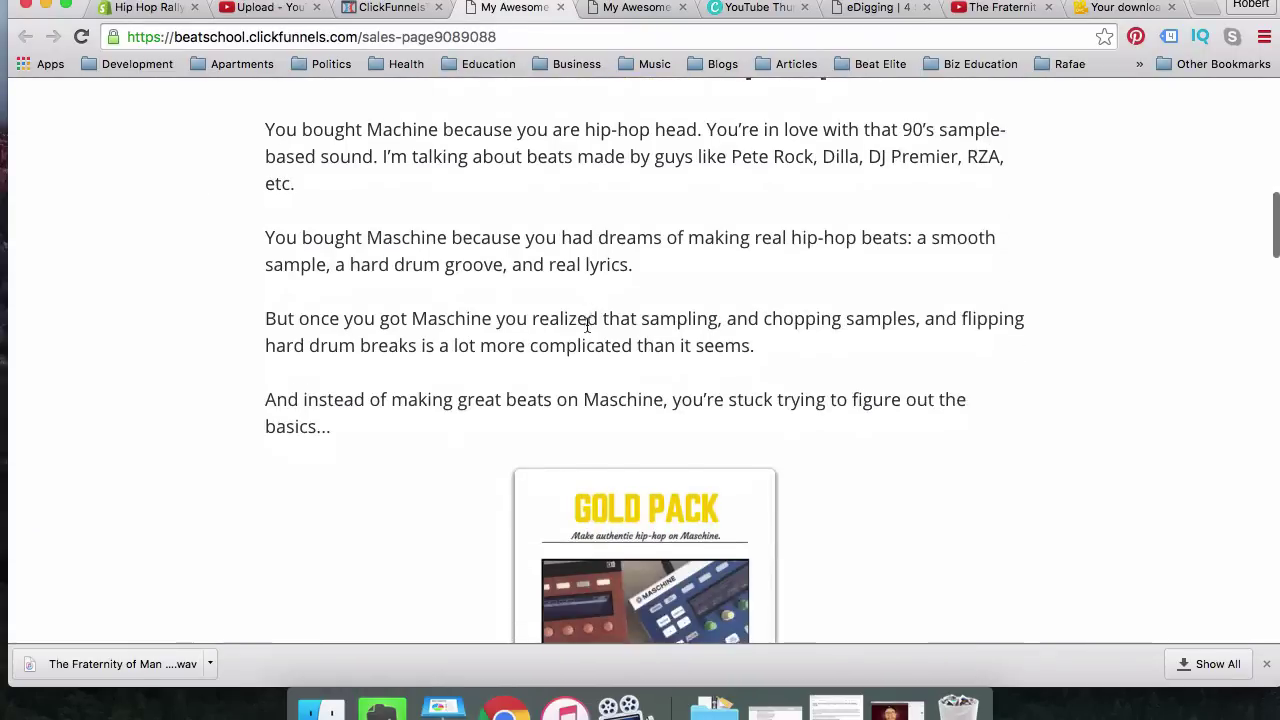
# Step: Read the Gold Pack contents: videos $50, drum library $25, drum breaks $32, samples $26
pyautogui.scroll(-12, 588, 325)
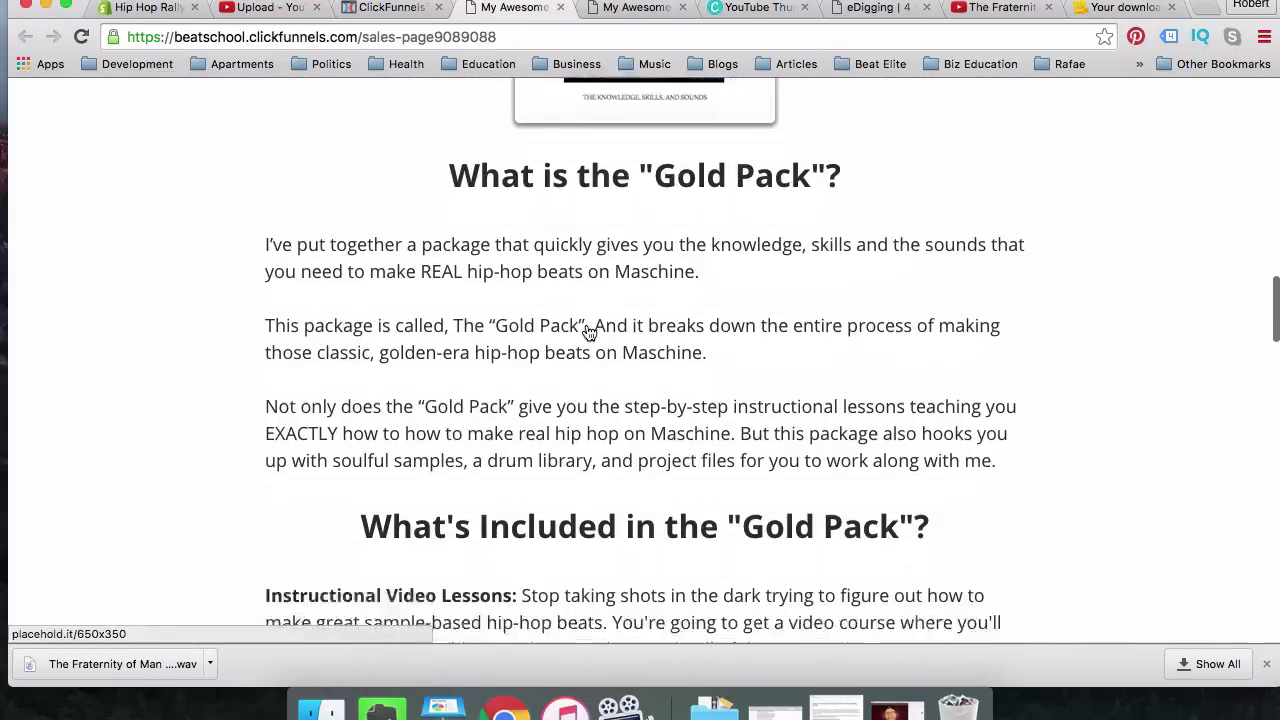
pyautogui.scroll(-8, 588, 330)
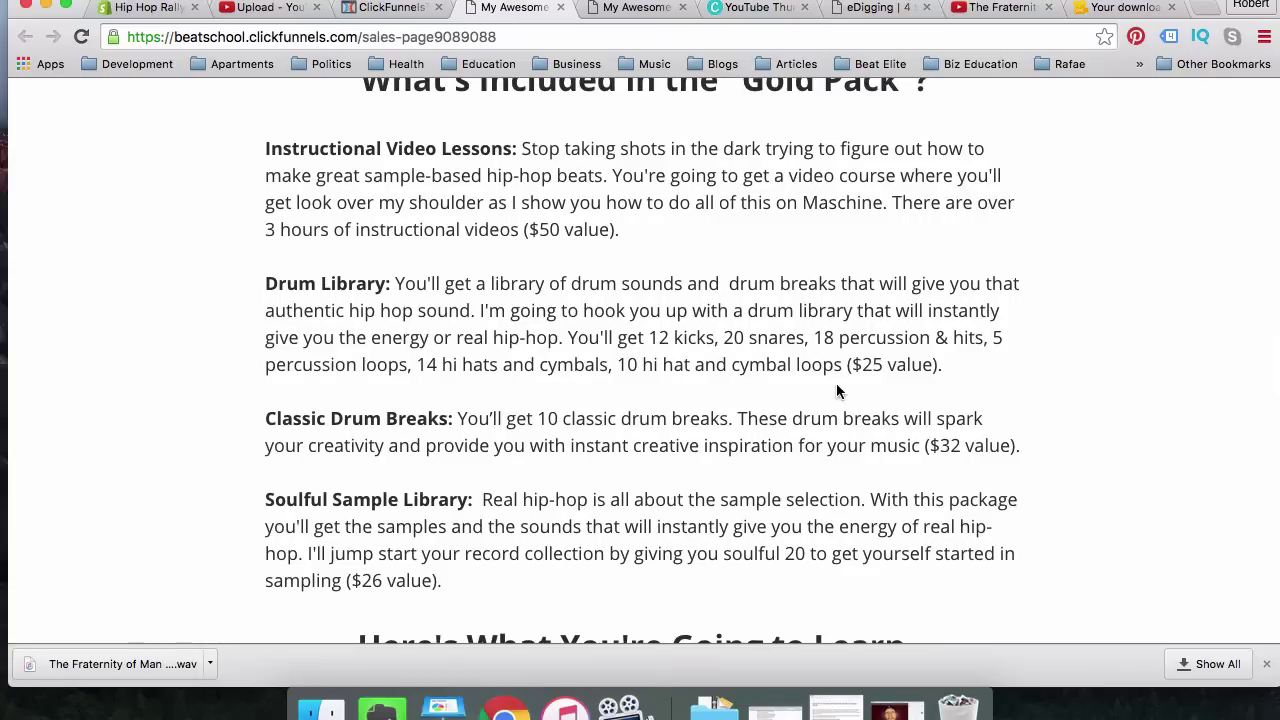
pyautogui.moveTo(311, 420); pyautogui.dragTo(441, 414)
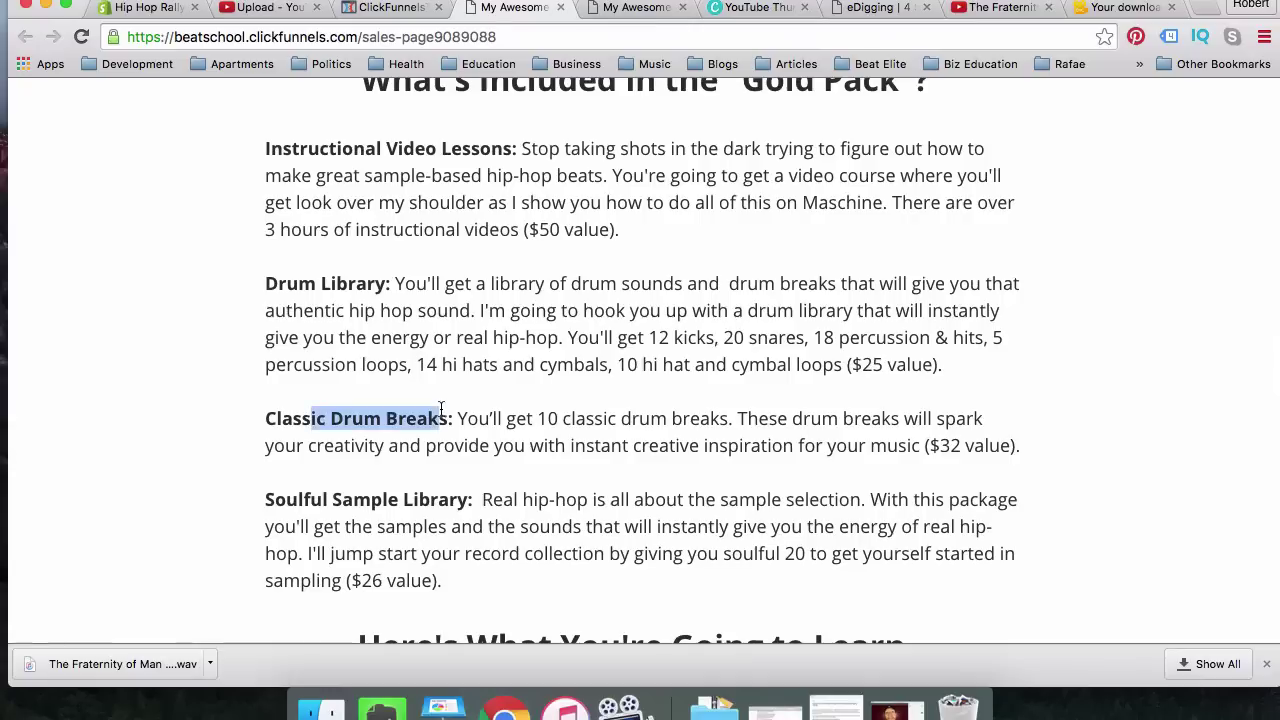
pyautogui.click(558, 405)
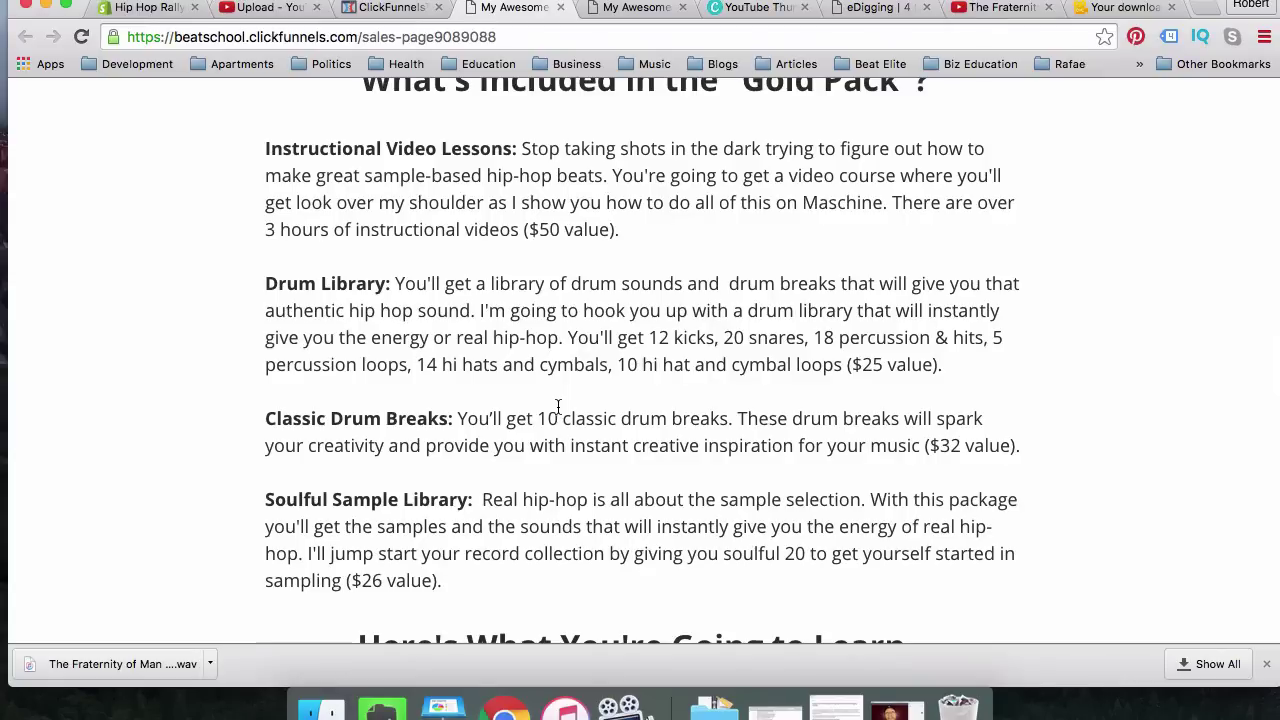
# Step: Bring up the Gold Pack thank-you page and scroll through its Videos #1–#5
pyautogui.click(637, 8)
pyautogui.scroll(-10, 689, 517)
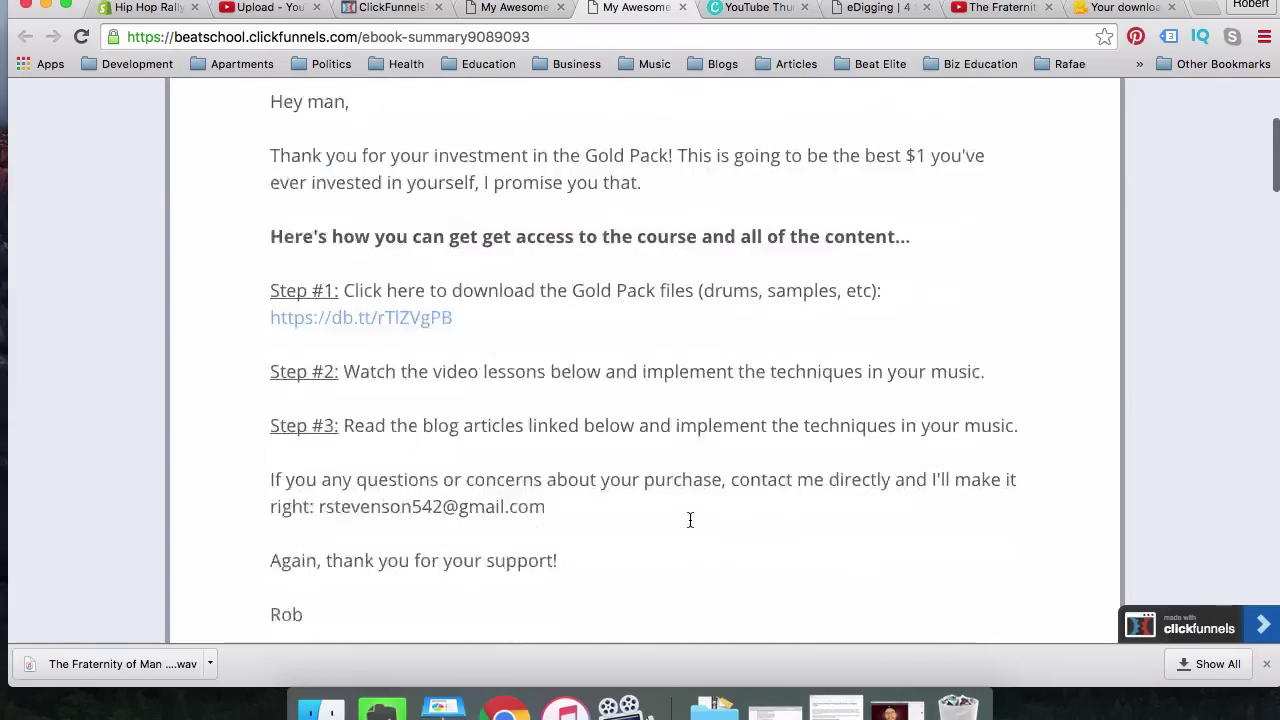
pyautogui.scroll(-13, 689, 517)
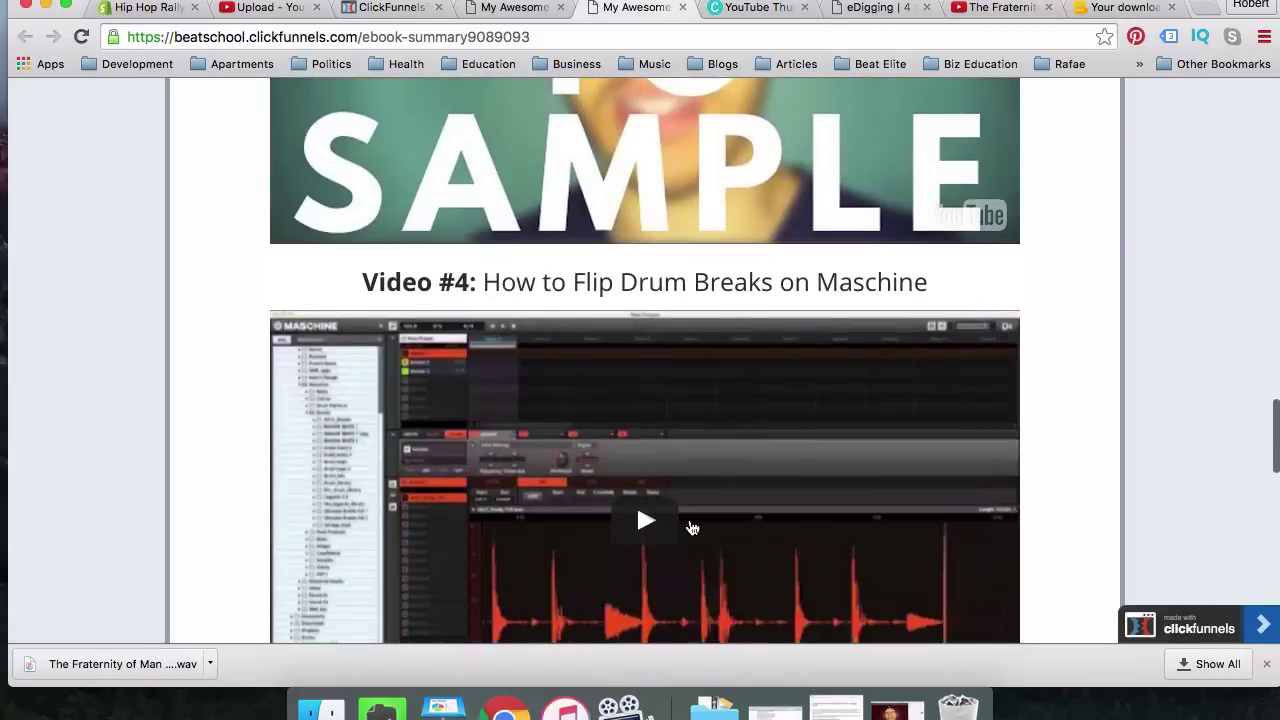
pyautogui.scroll(7, 689, 517)
pyautogui.scroll(5, 686, 268)
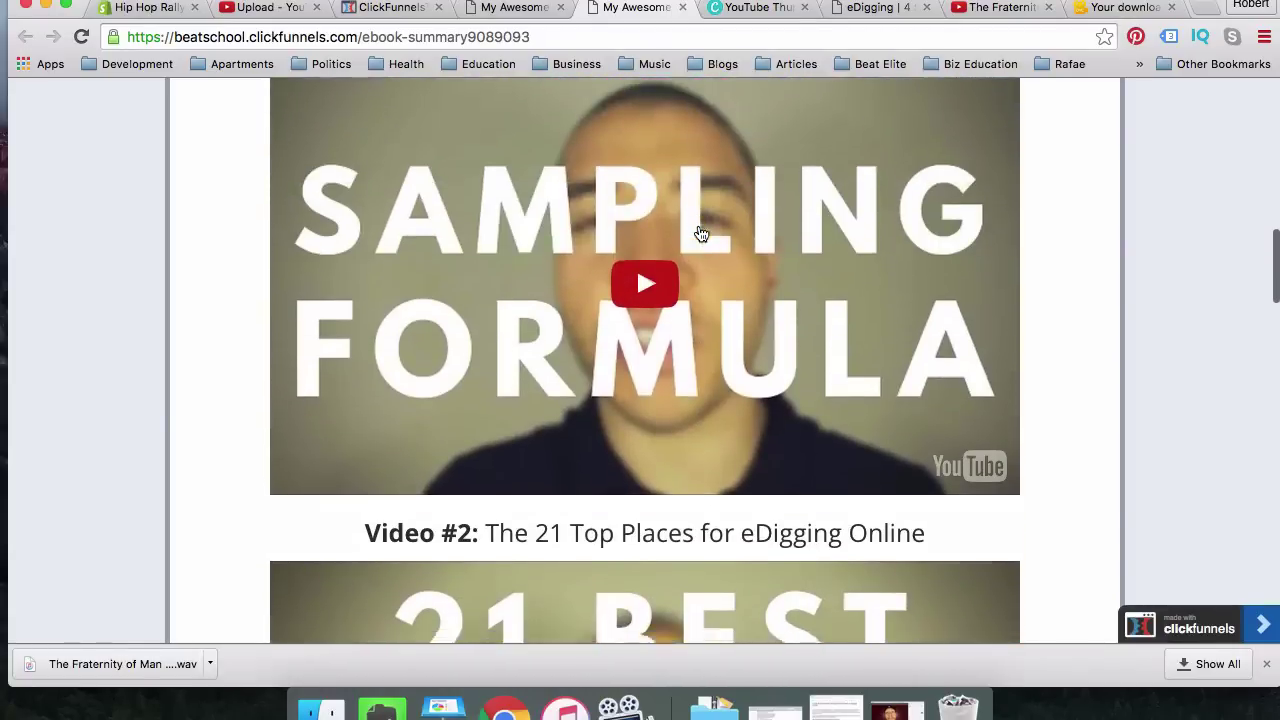
pyautogui.scroll(-15, 701, 234)
pyautogui.scroll(-4, 701, 234)
pyautogui.scroll(6, 660, 380)
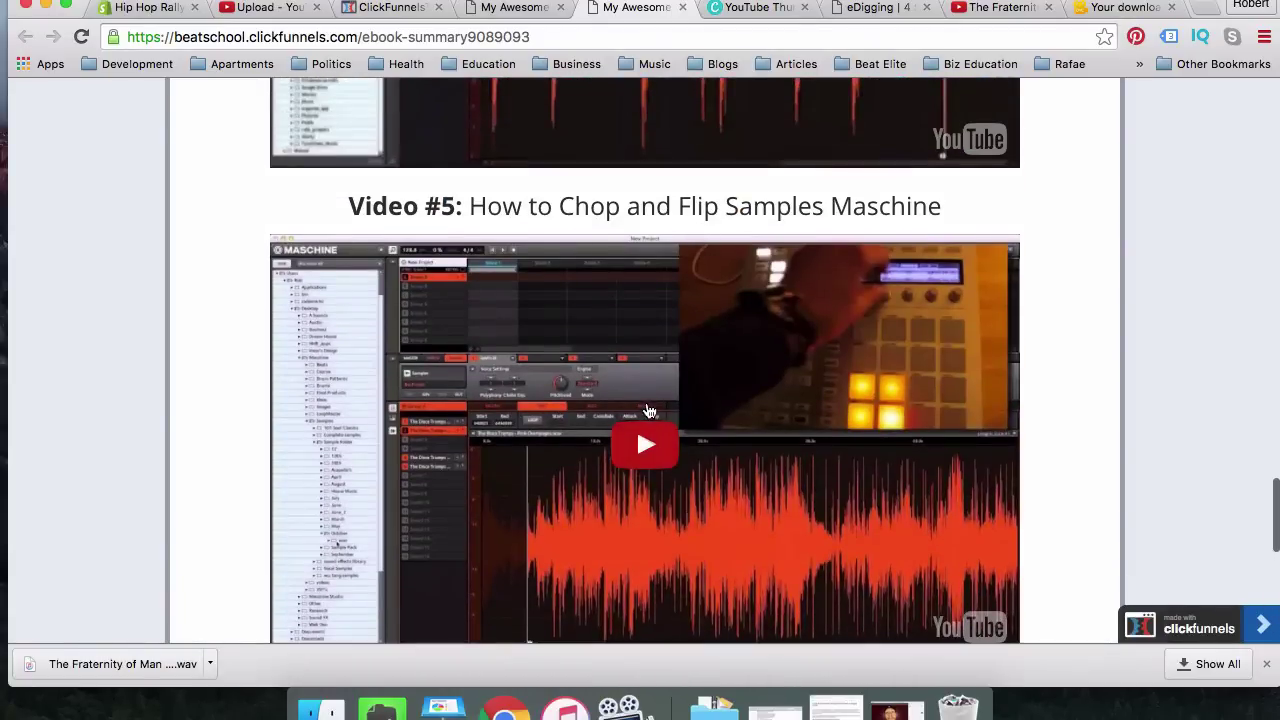
# Step: Play the Video #5 lesson, then scroll back up and select text in Video #2's title
pyautogui.click(646, 409)
pyautogui.scroll(-3, 620, 407)
pyautogui.scroll(3, 520, 380)
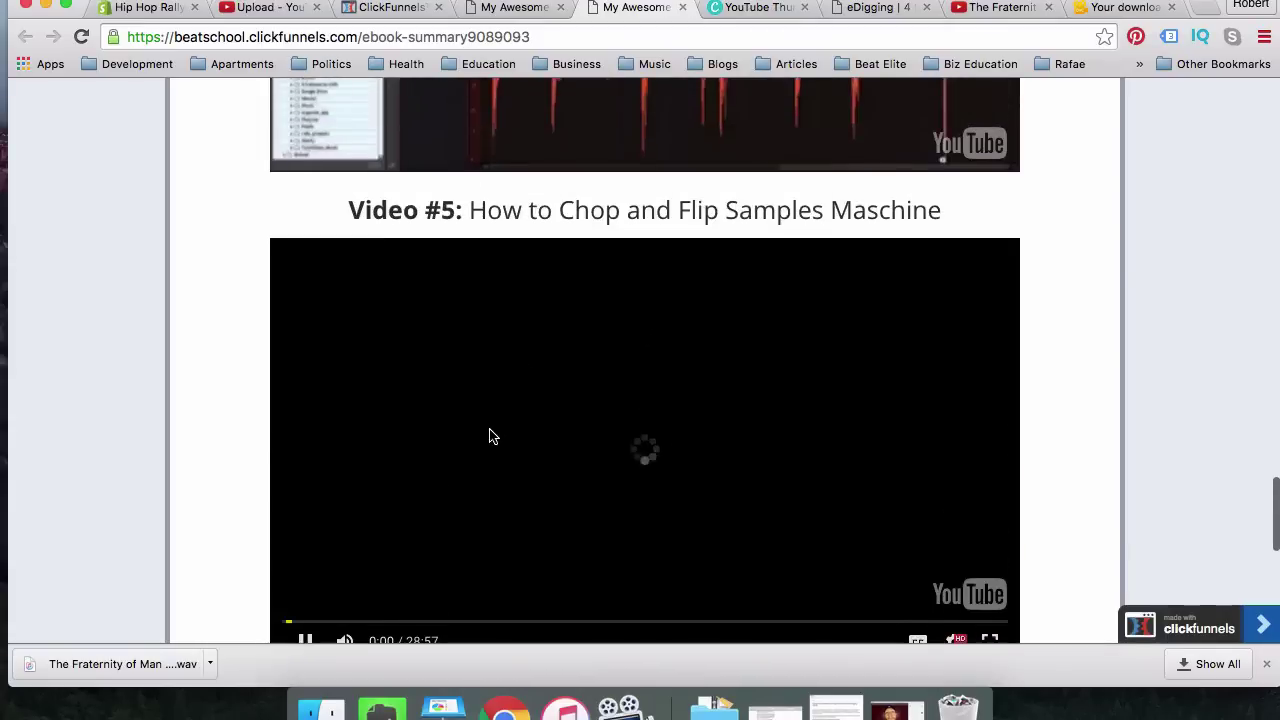
pyautogui.scroll(4, 486, 429)
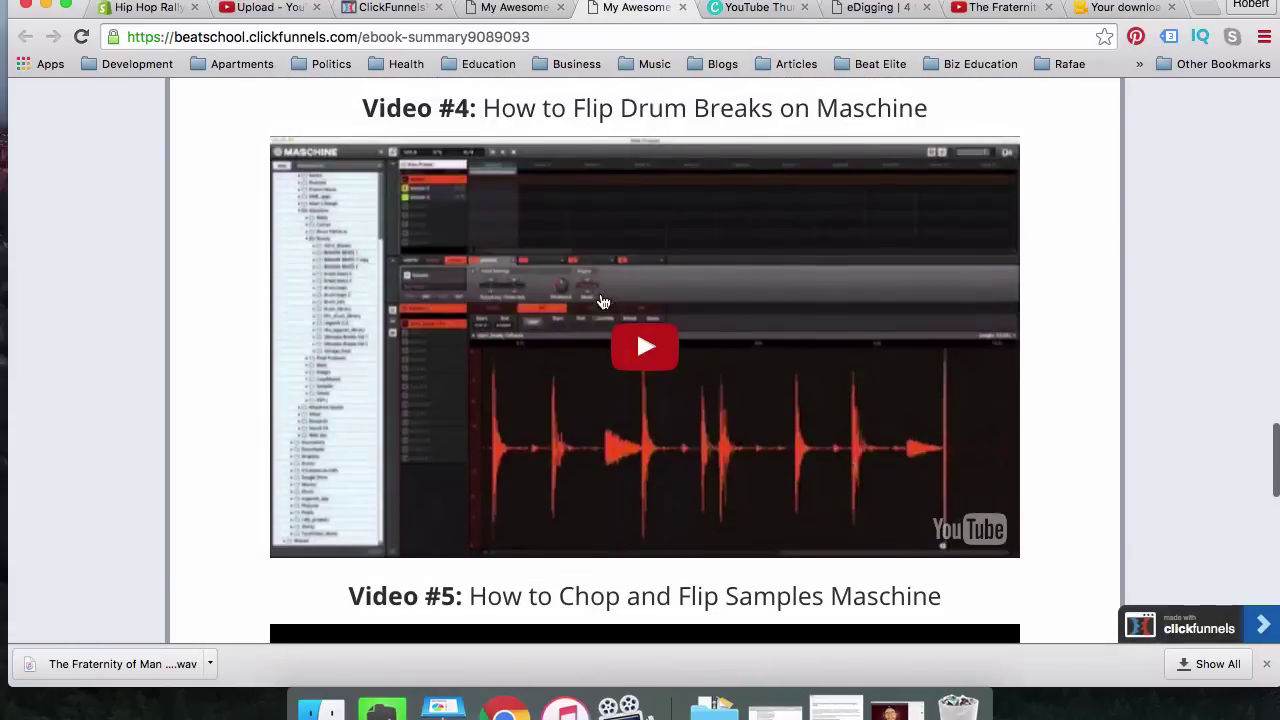
pyautogui.scroll(1, 600, 300)
pyautogui.scroll(5, 786, 334)
pyautogui.scroll(2, 733, 215)
pyautogui.scroll(5, 733, 215)
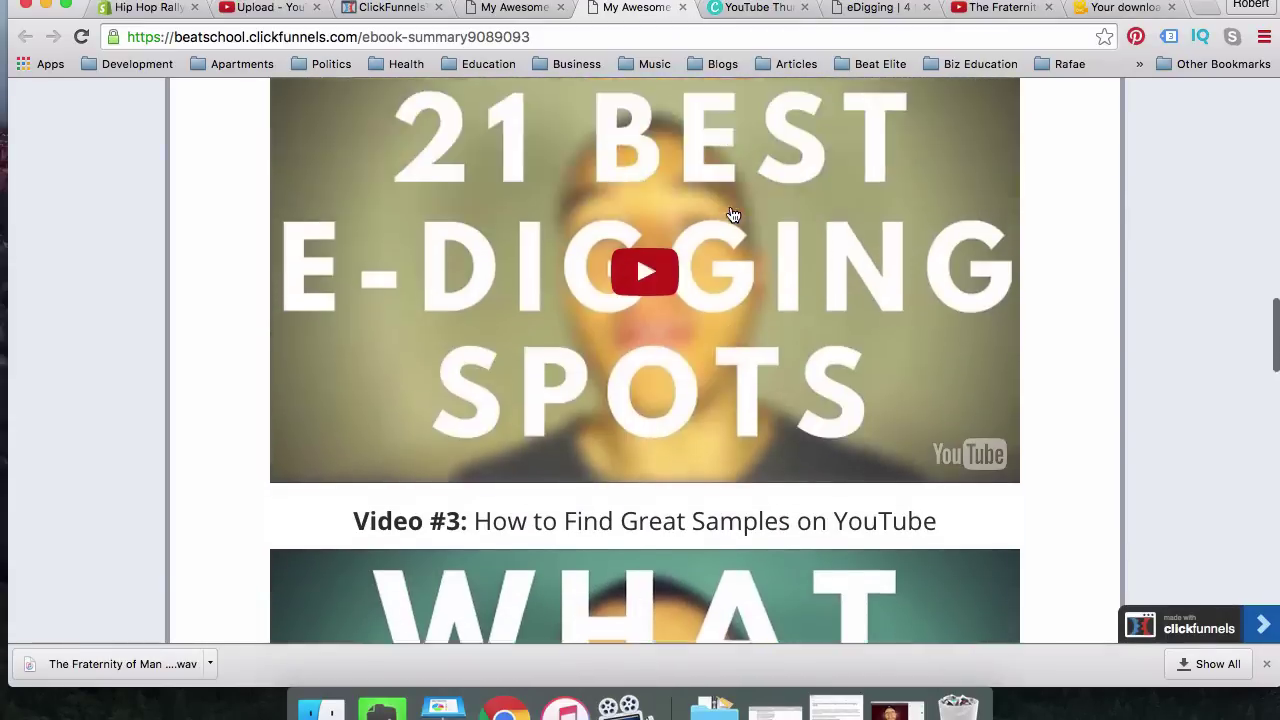
pyautogui.doubleClick(558, 228)
pyautogui.moveTo(707, 228); pyautogui.dragTo(925, 230)
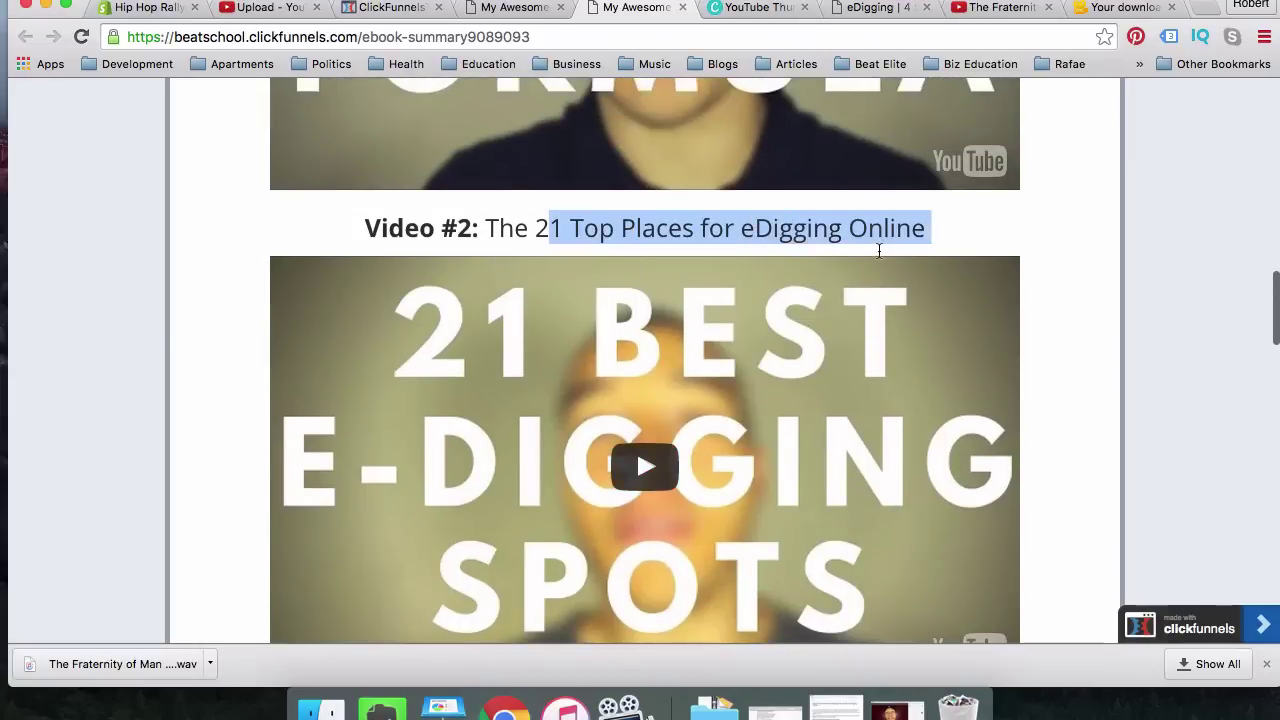
pyautogui.scroll(5, 877, 246)
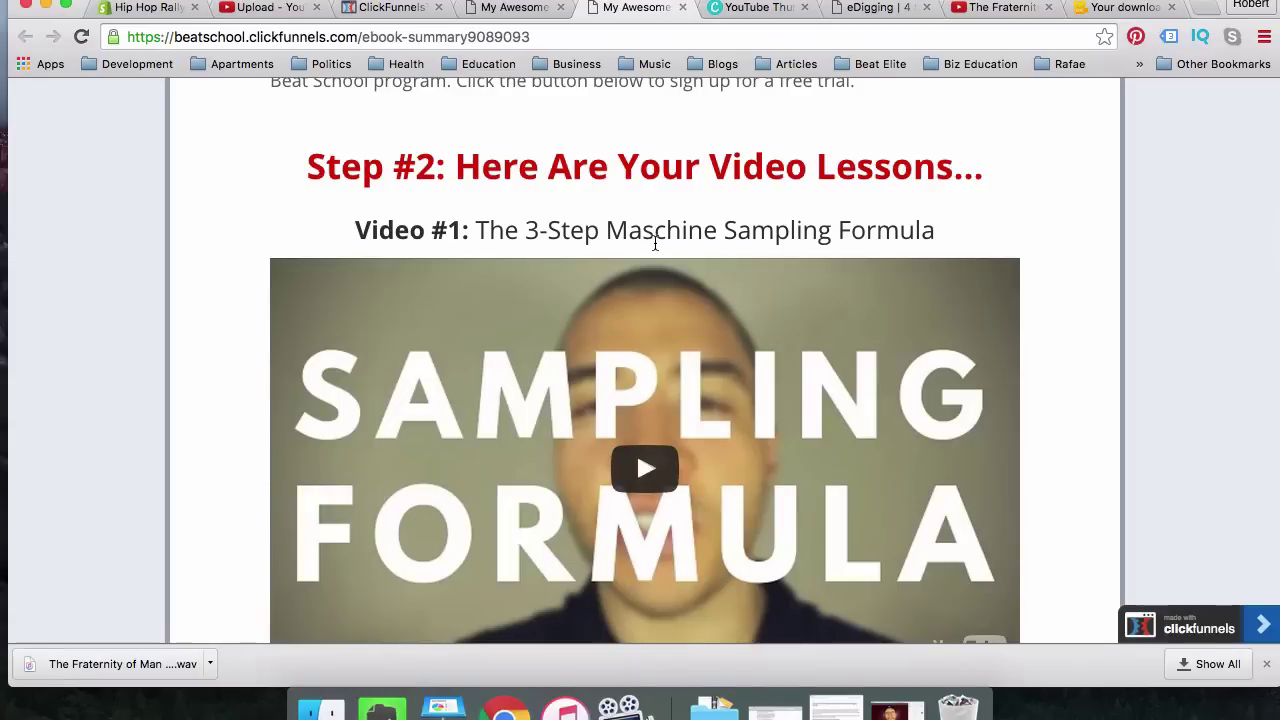
pyautogui.scroll(10, 655, 243)
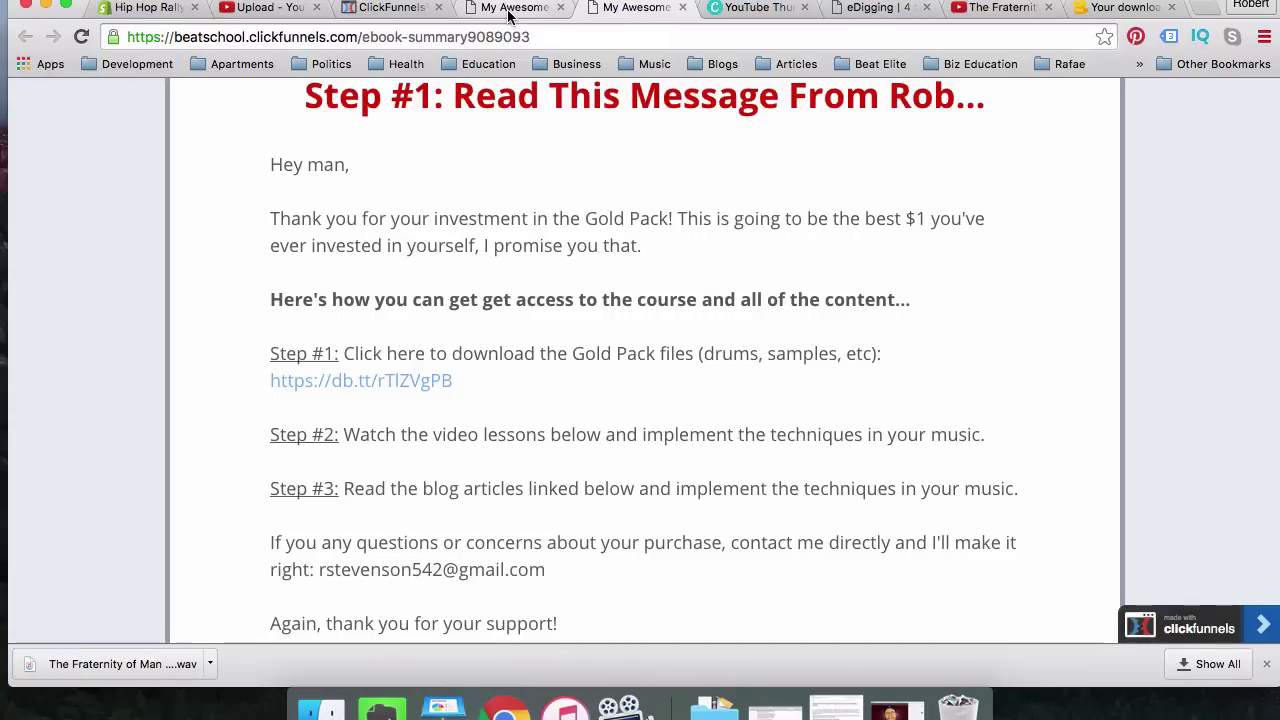
# Step: Return to the Gold Pack sales page and scroll through its offer
pyautogui.click(508, 8)
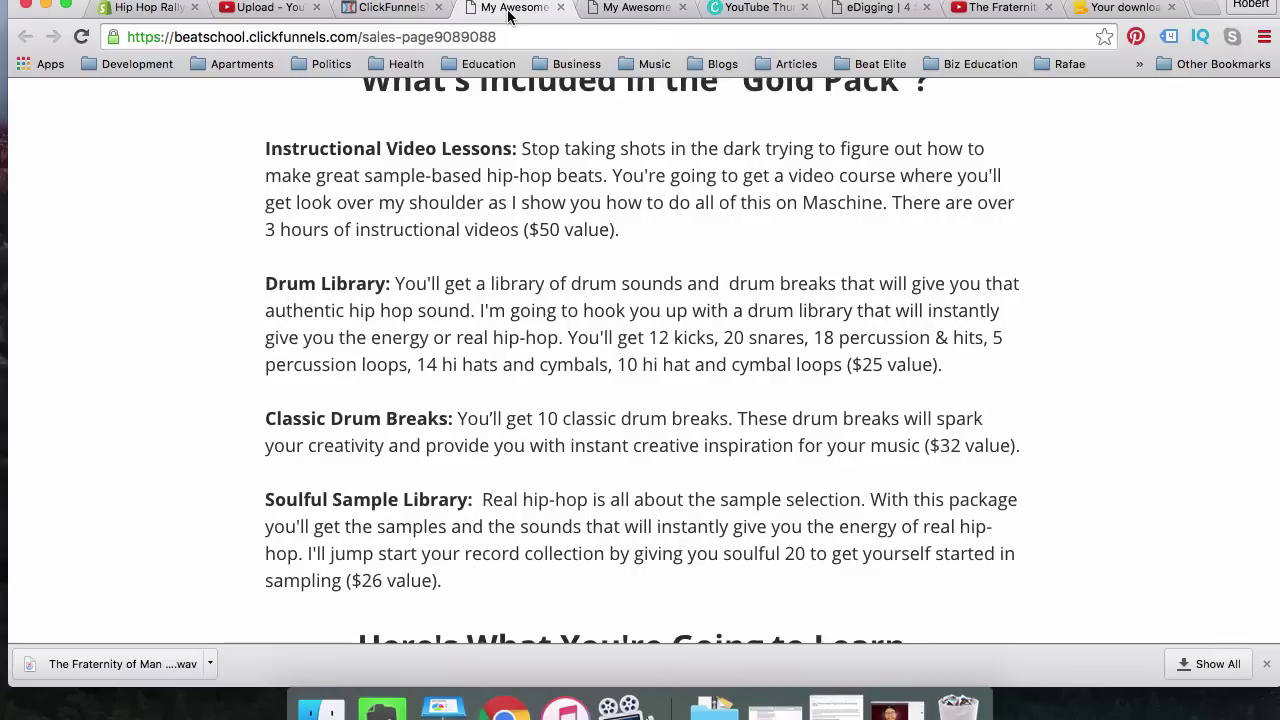
pyautogui.scroll(-3, 603, 228)
pyautogui.scroll(15, 602, 230)
pyautogui.scroll(-2, 602, 230)
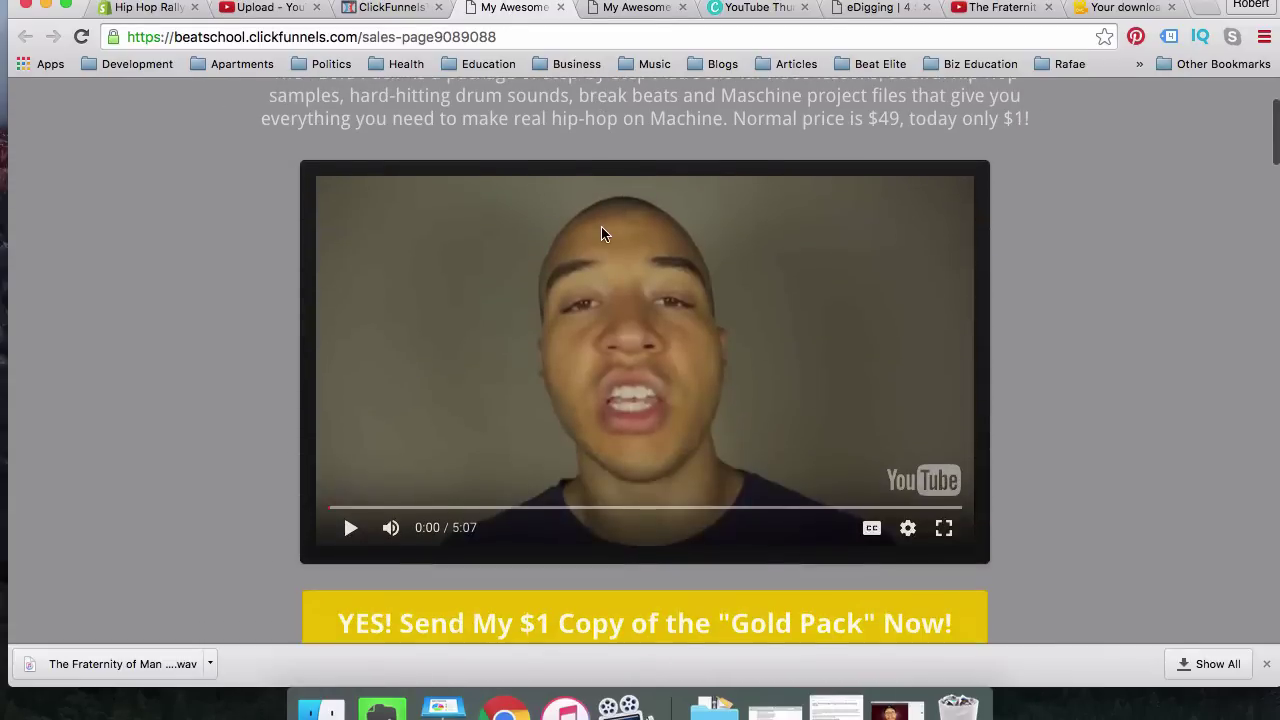
pyautogui.scroll(2, 601, 232)
pyautogui.scroll(-5, 601, 230)
pyautogui.scroll(1, 601, 232)
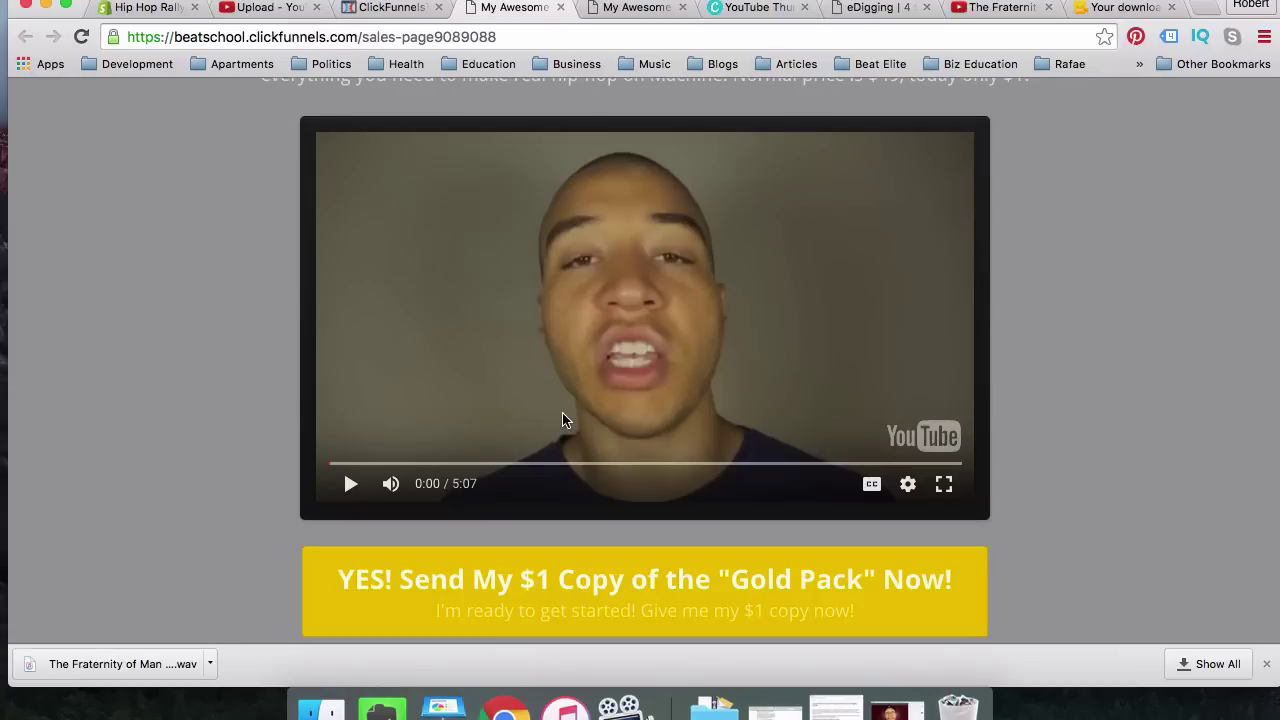
pyautogui.scroll(-3, 563, 483)
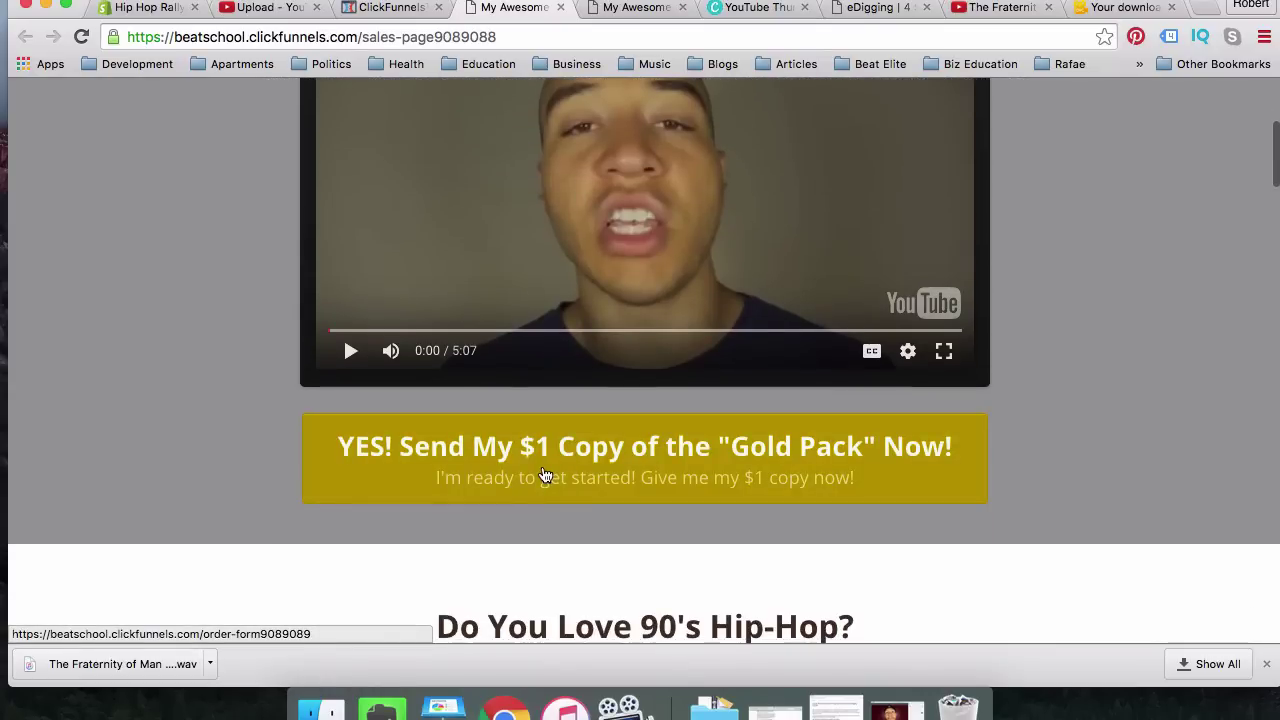
pyautogui.scroll(-20, 545, 474)
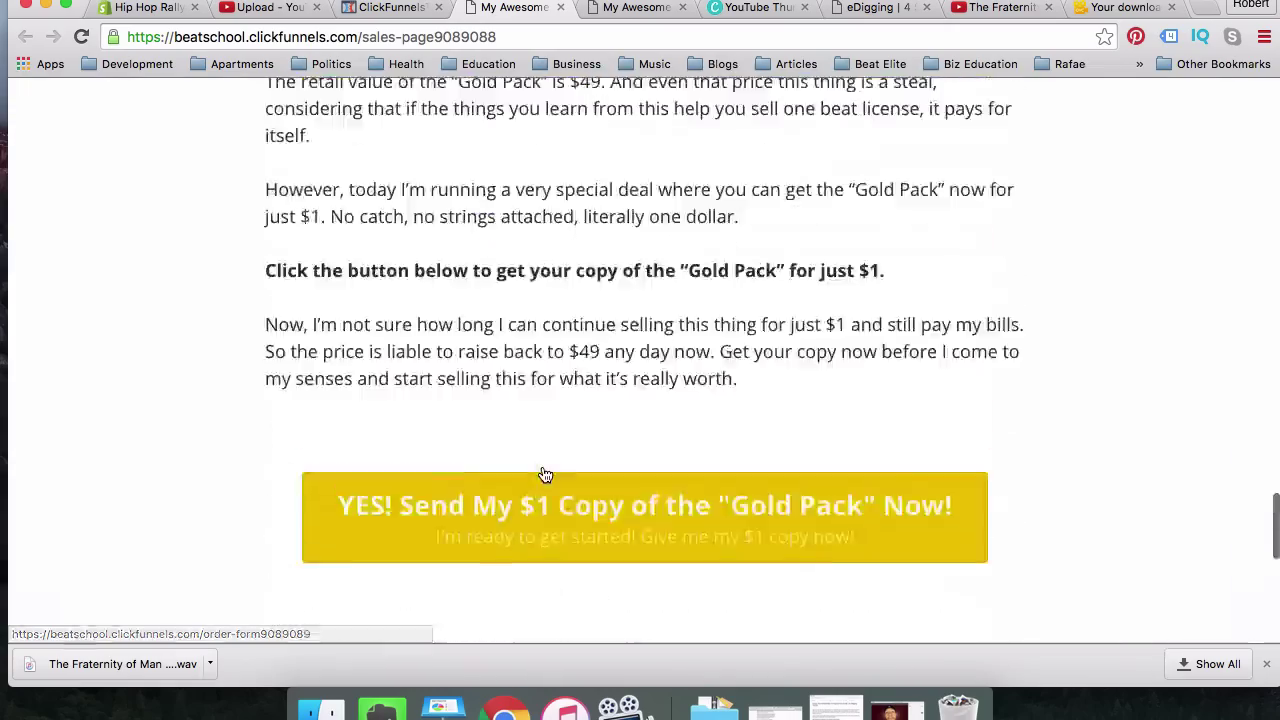
pyautogui.scroll(20, 545, 474)
pyautogui.scroll(-3, 543, 486)
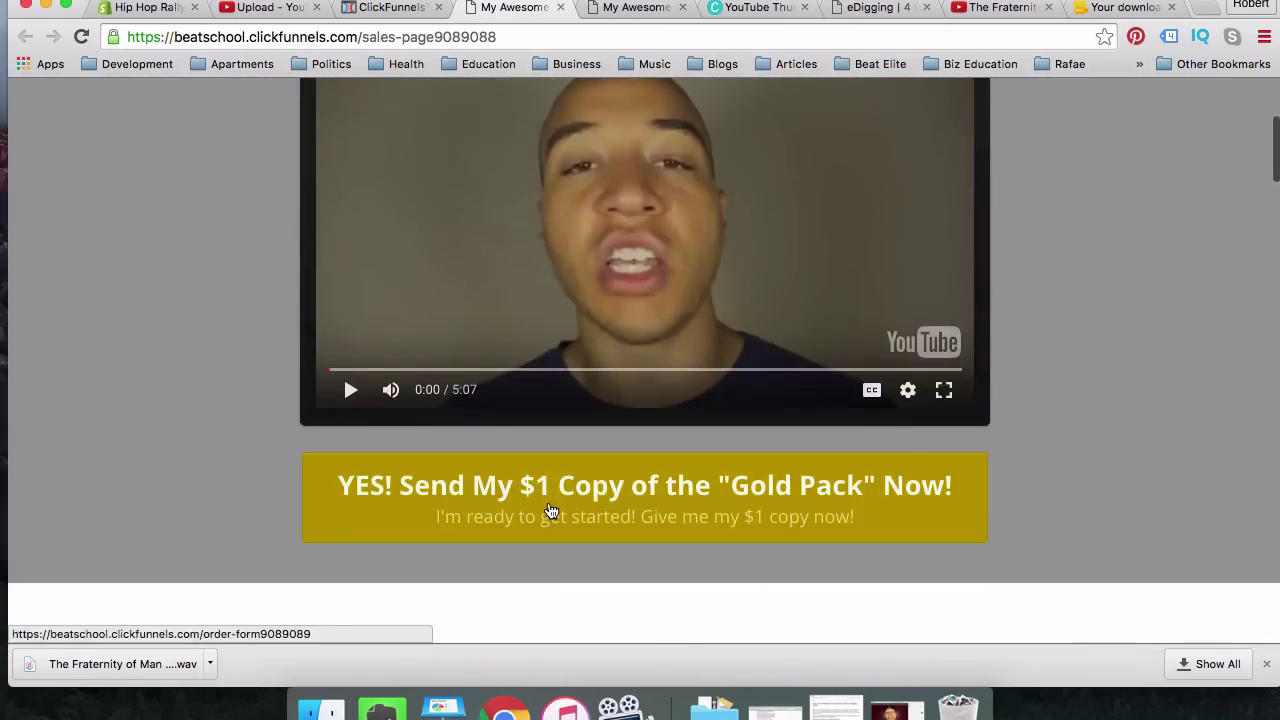
# Step: Open the $1 Gold Pack order form and autofill the contact's name, e-mail and phone
pyautogui.click(549, 511)
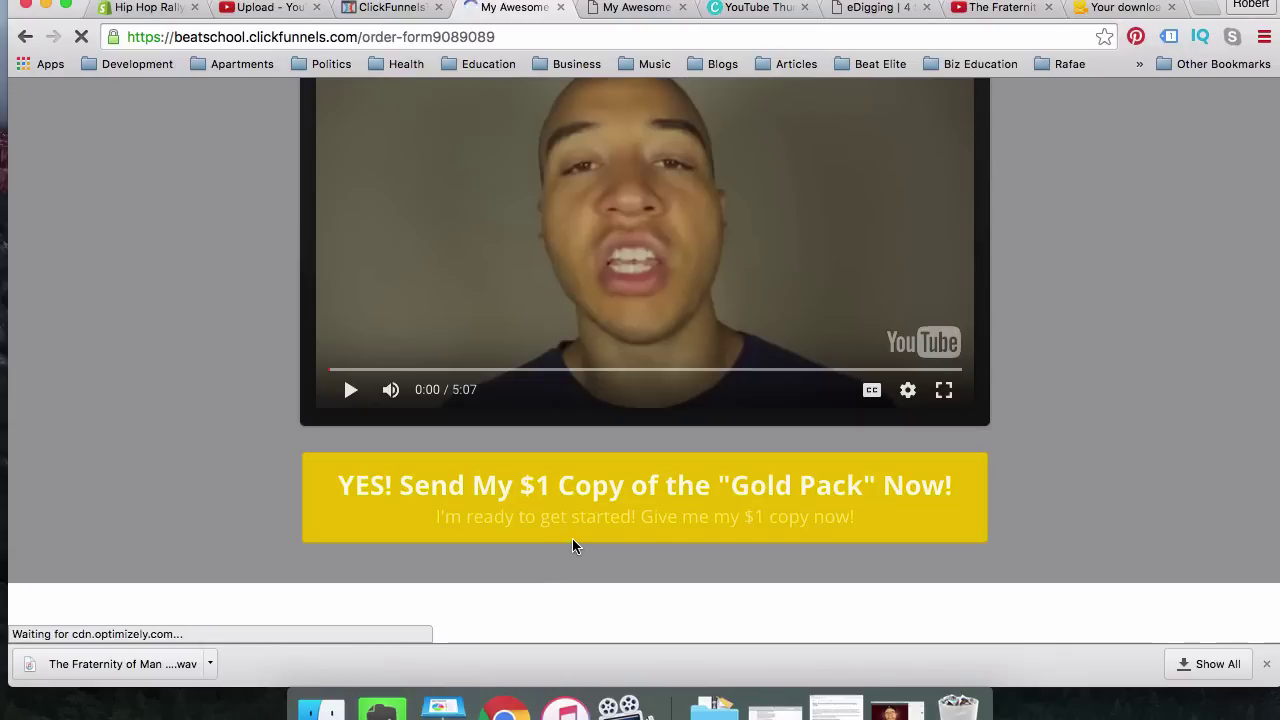
pyautogui.scroll(-5, 434, 386)
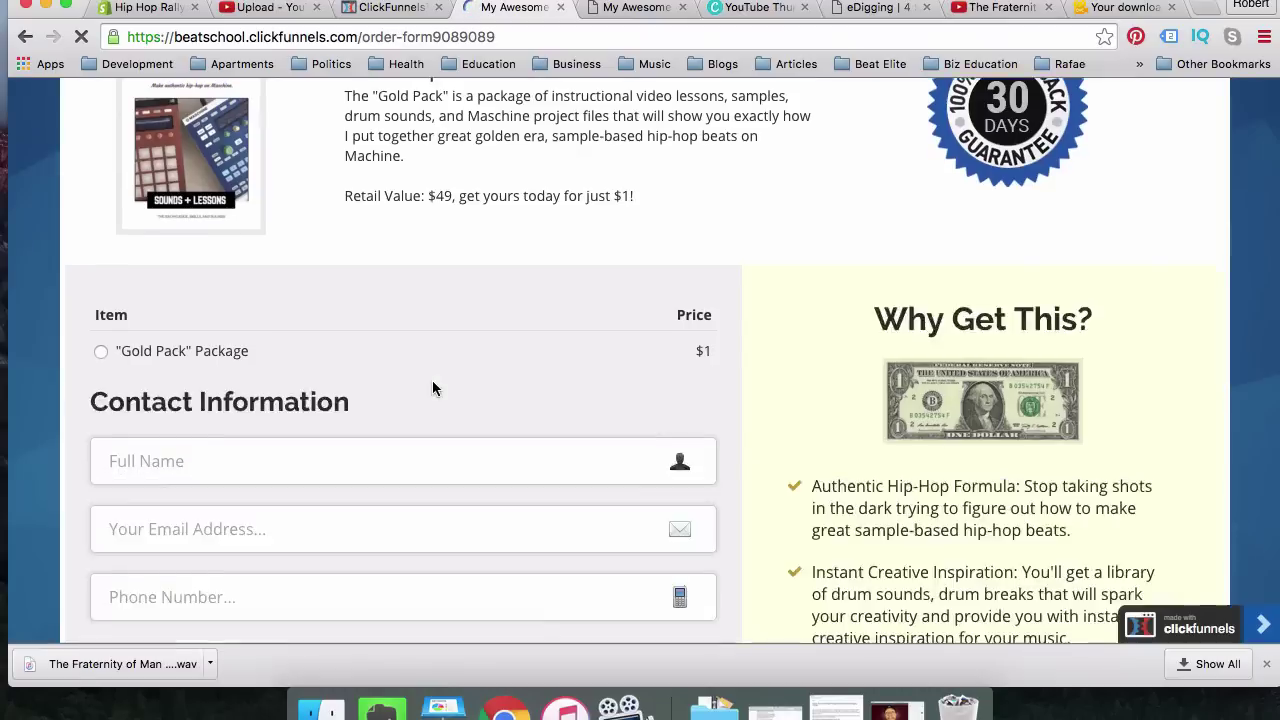
pyautogui.click(177, 350)
pyautogui.click(329, 400)
pyautogui.scroll(-3, 329, 409)
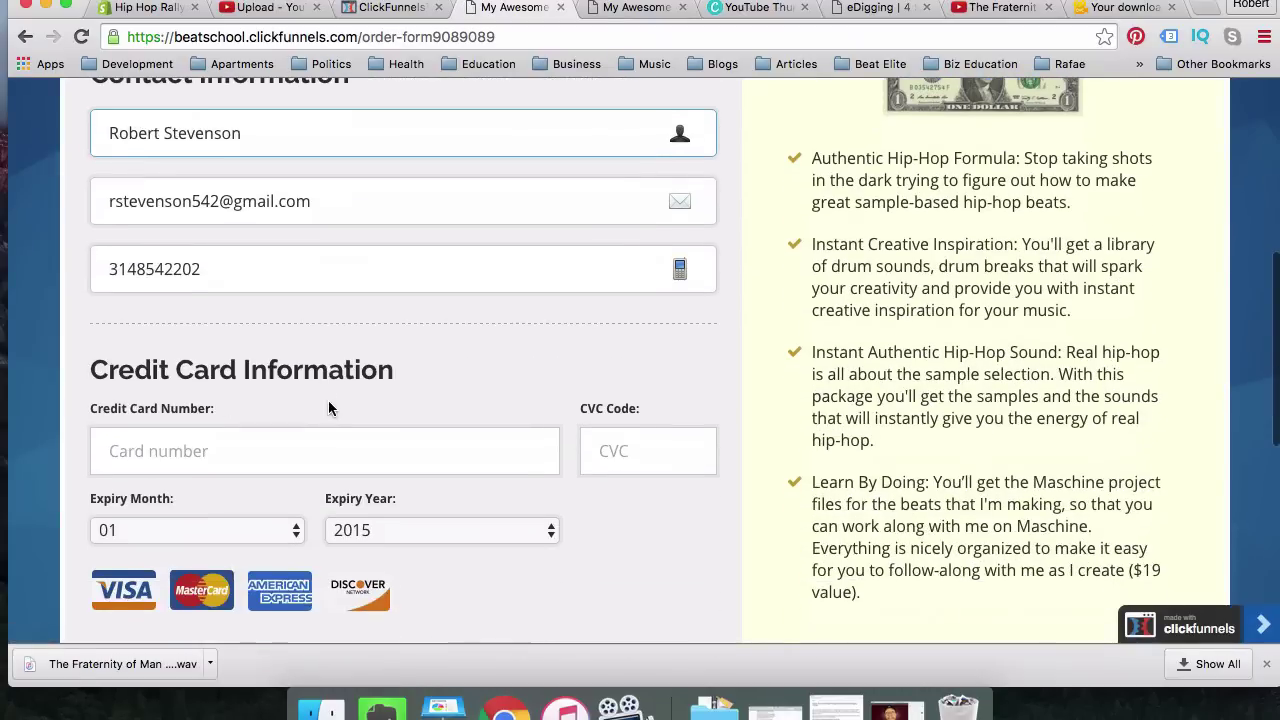
pyautogui.scroll(5, 368, 450)
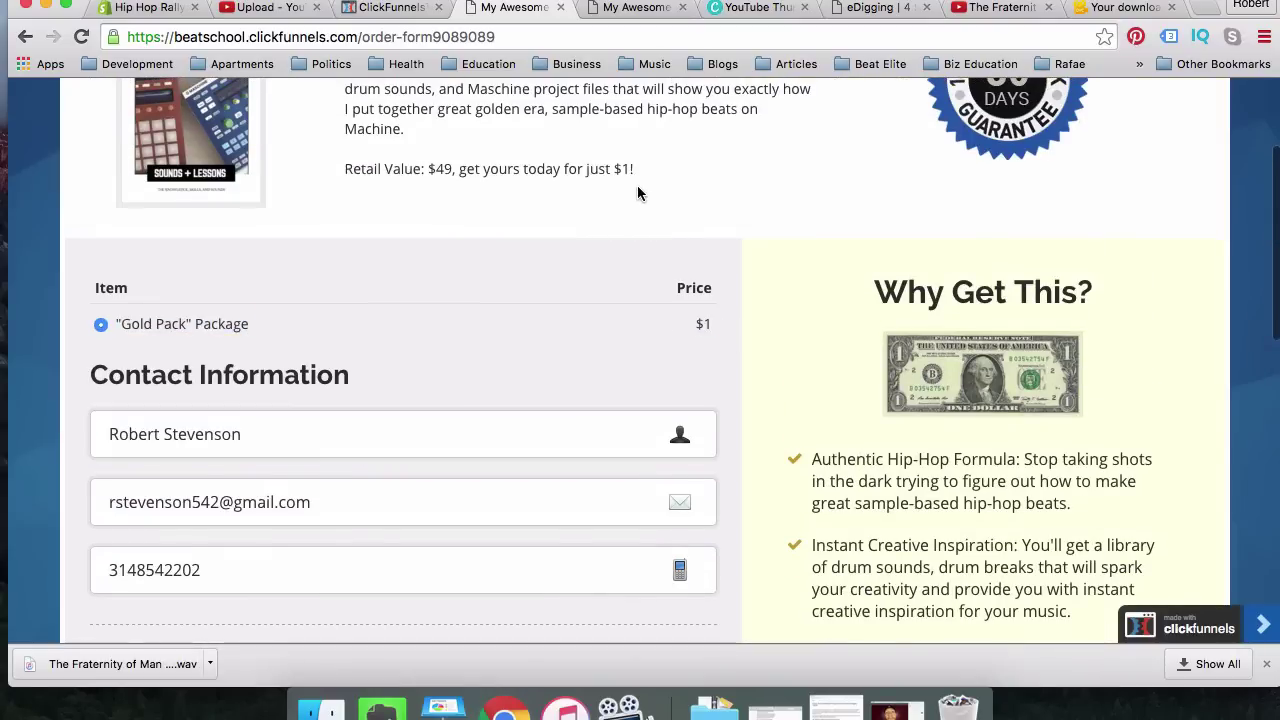
pyautogui.scroll(4, 646, 180)
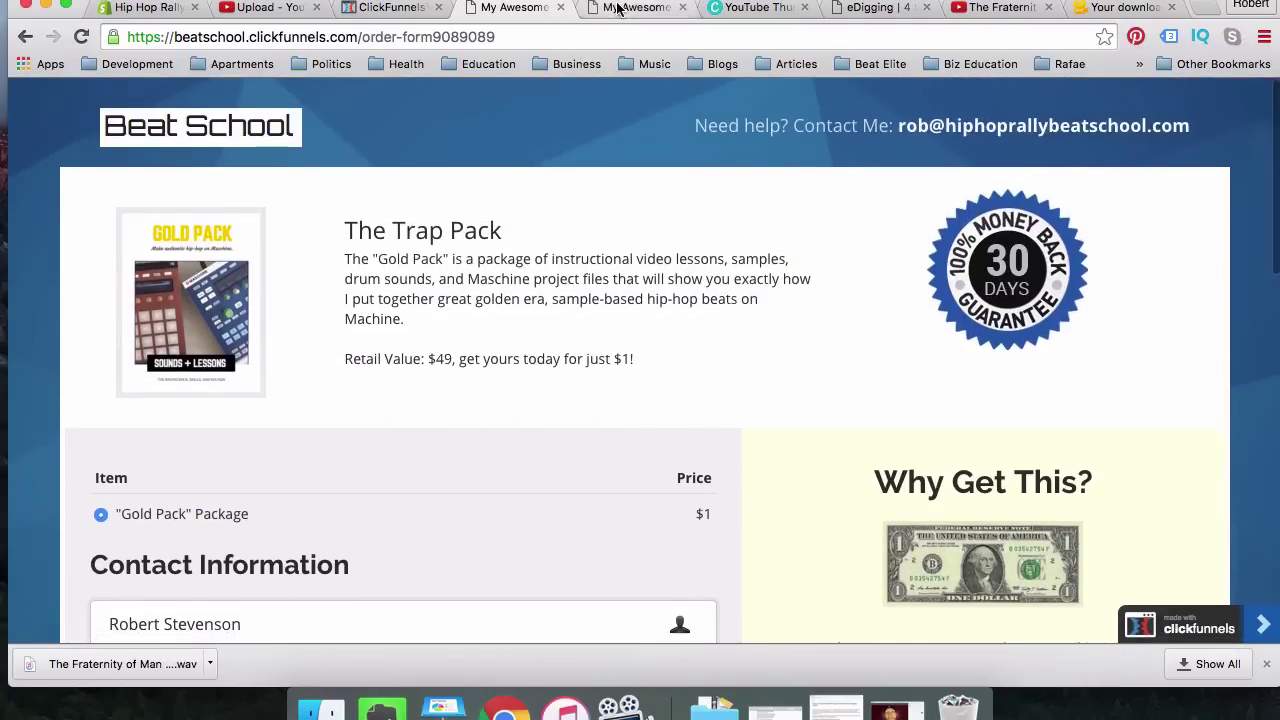
# Step: Return to the thank-you page and scroll through Step #3's five required-reading Maschine articles
pyautogui.click(614, 8)
pyautogui.scroll(3, 649, 216)
pyautogui.scroll(-15, 649, 216)
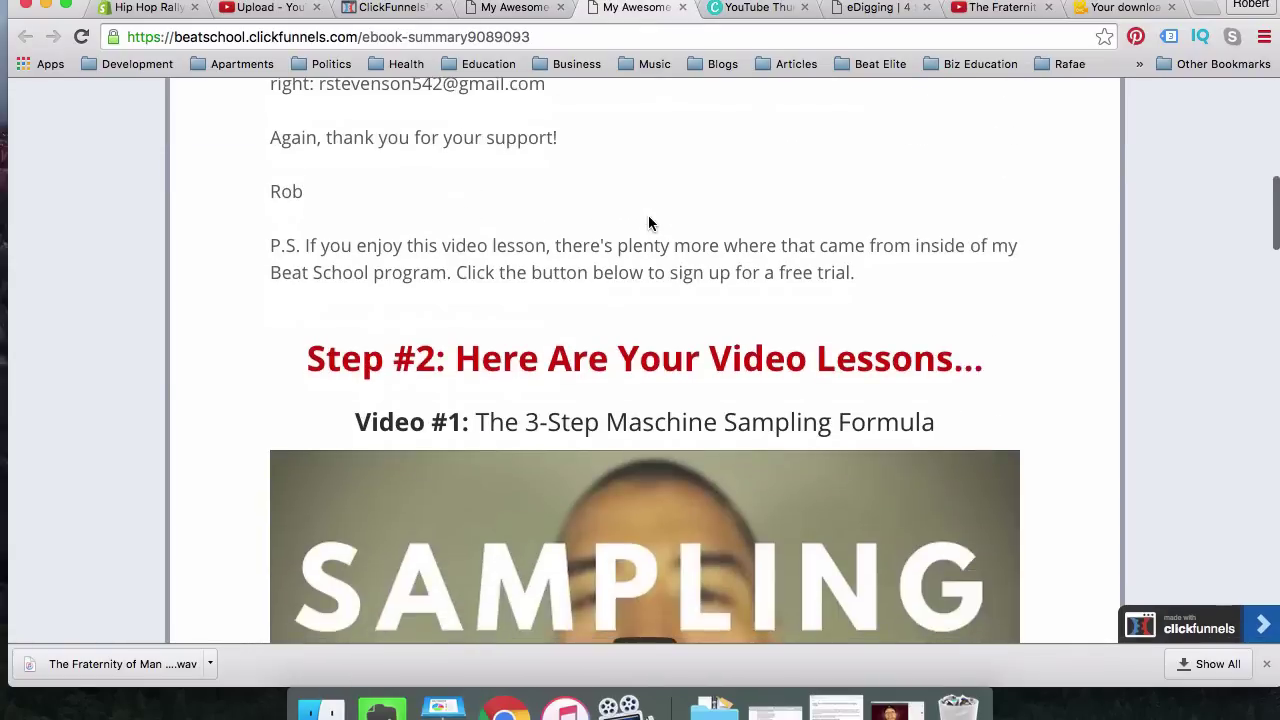
pyautogui.scroll(-10, 650, 224)
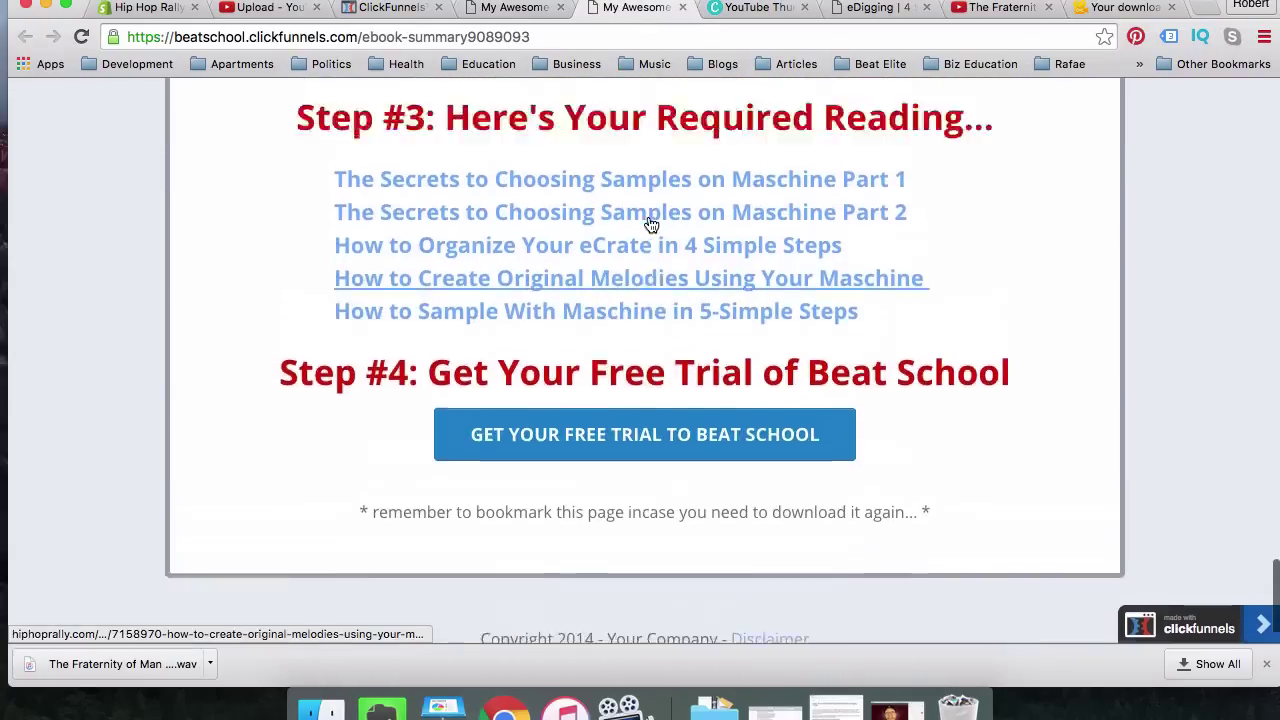
pyautogui.scroll(5, 650, 224)
pyautogui.scroll(-5, 650, 224)
pyautogui.scroll(4, 500, 265)
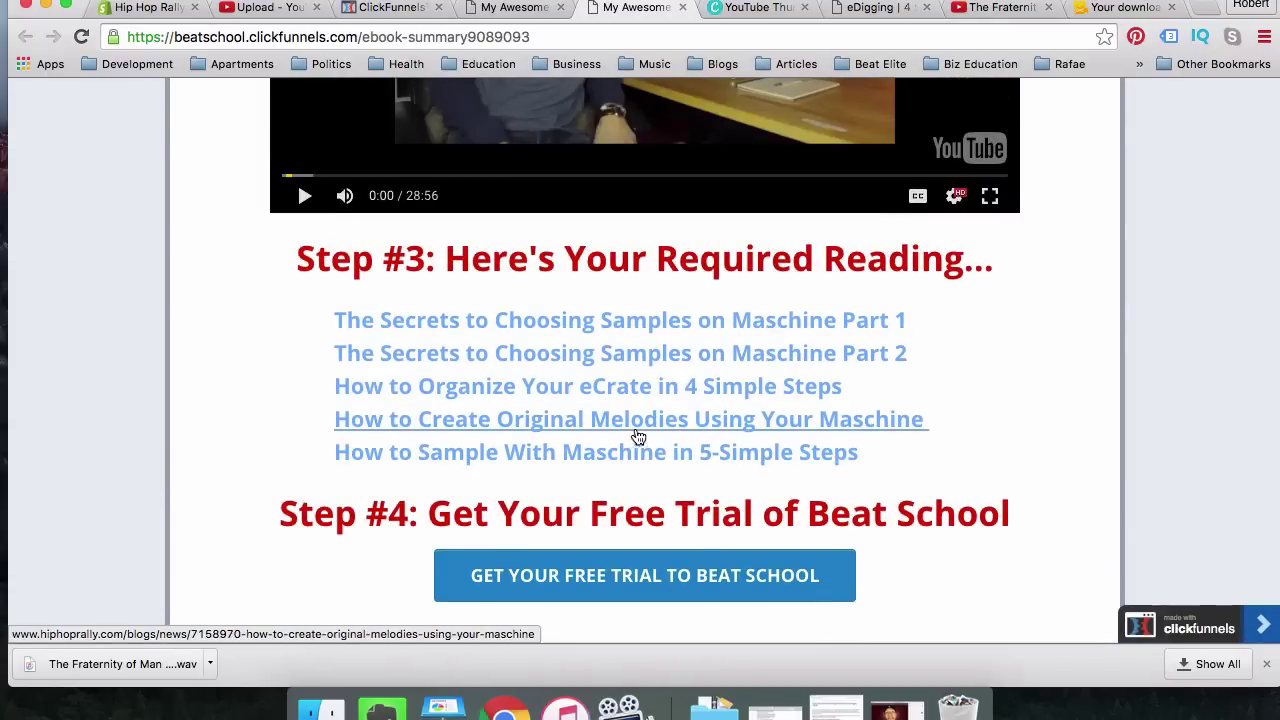
pyautogui.scroll(3, 642, 418)
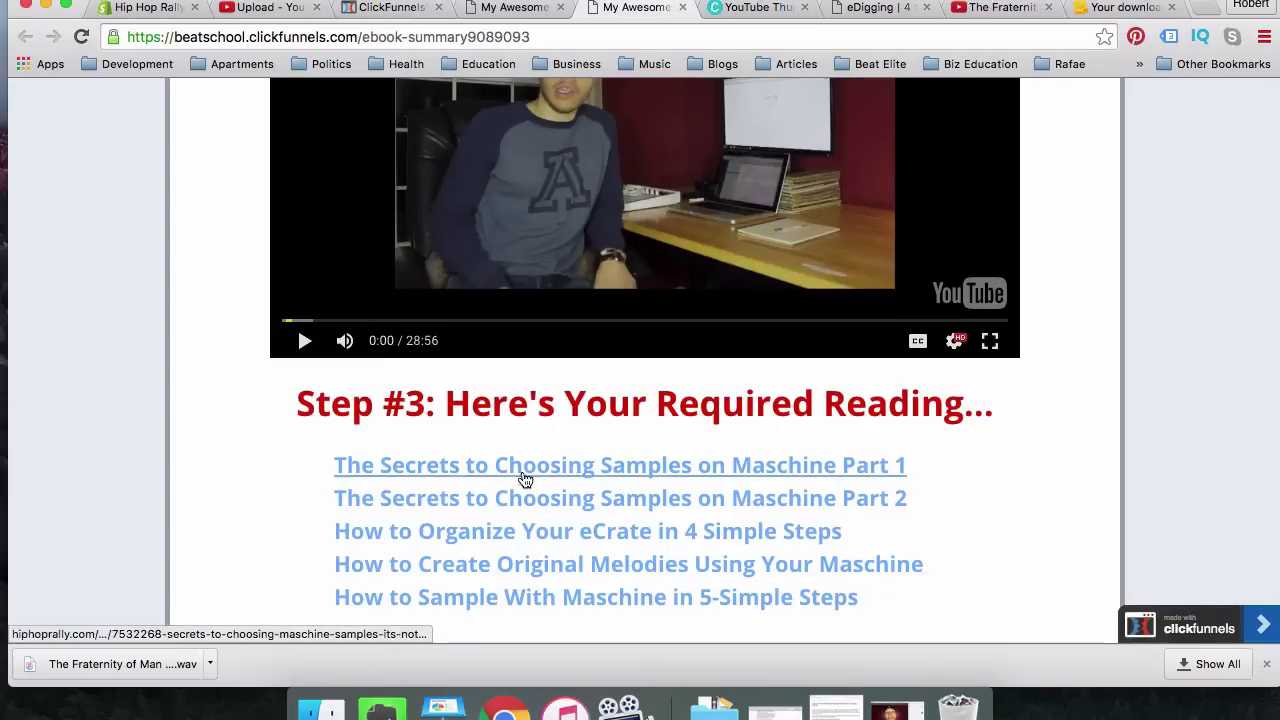
pyautogui.scroll(-10, 440, 245)
pyautogui.scroll(15, 468, 160)
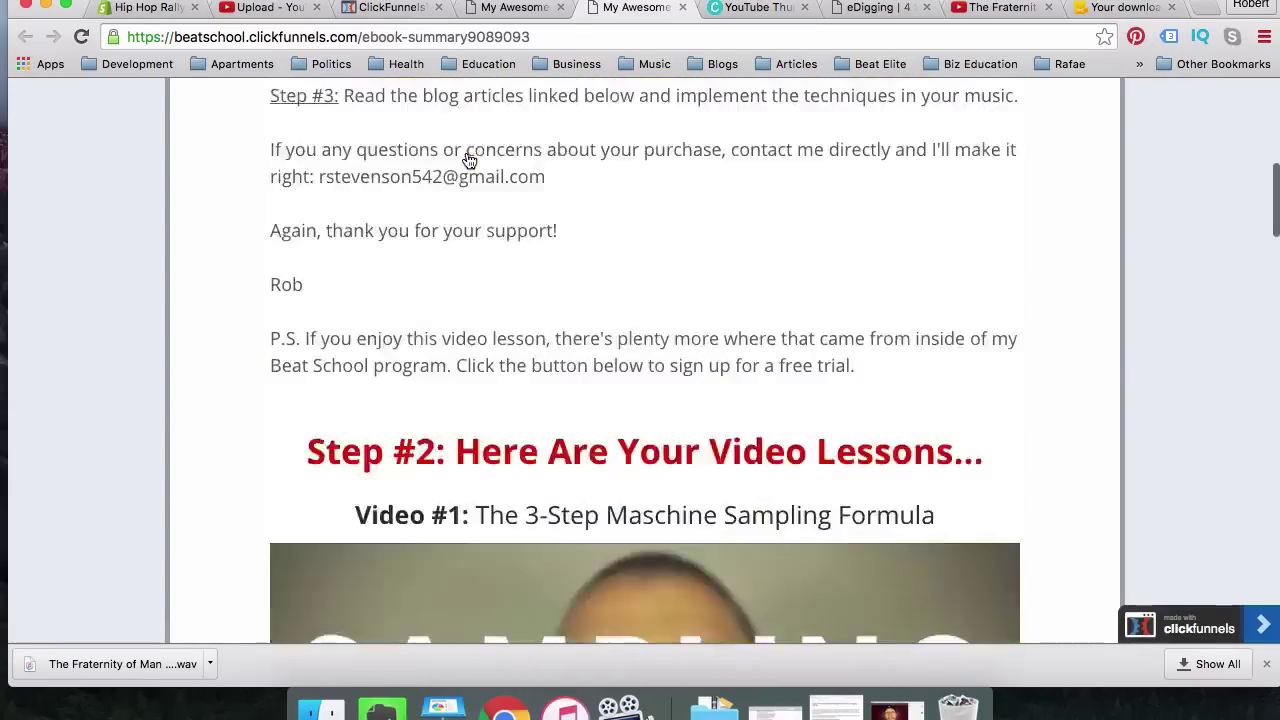